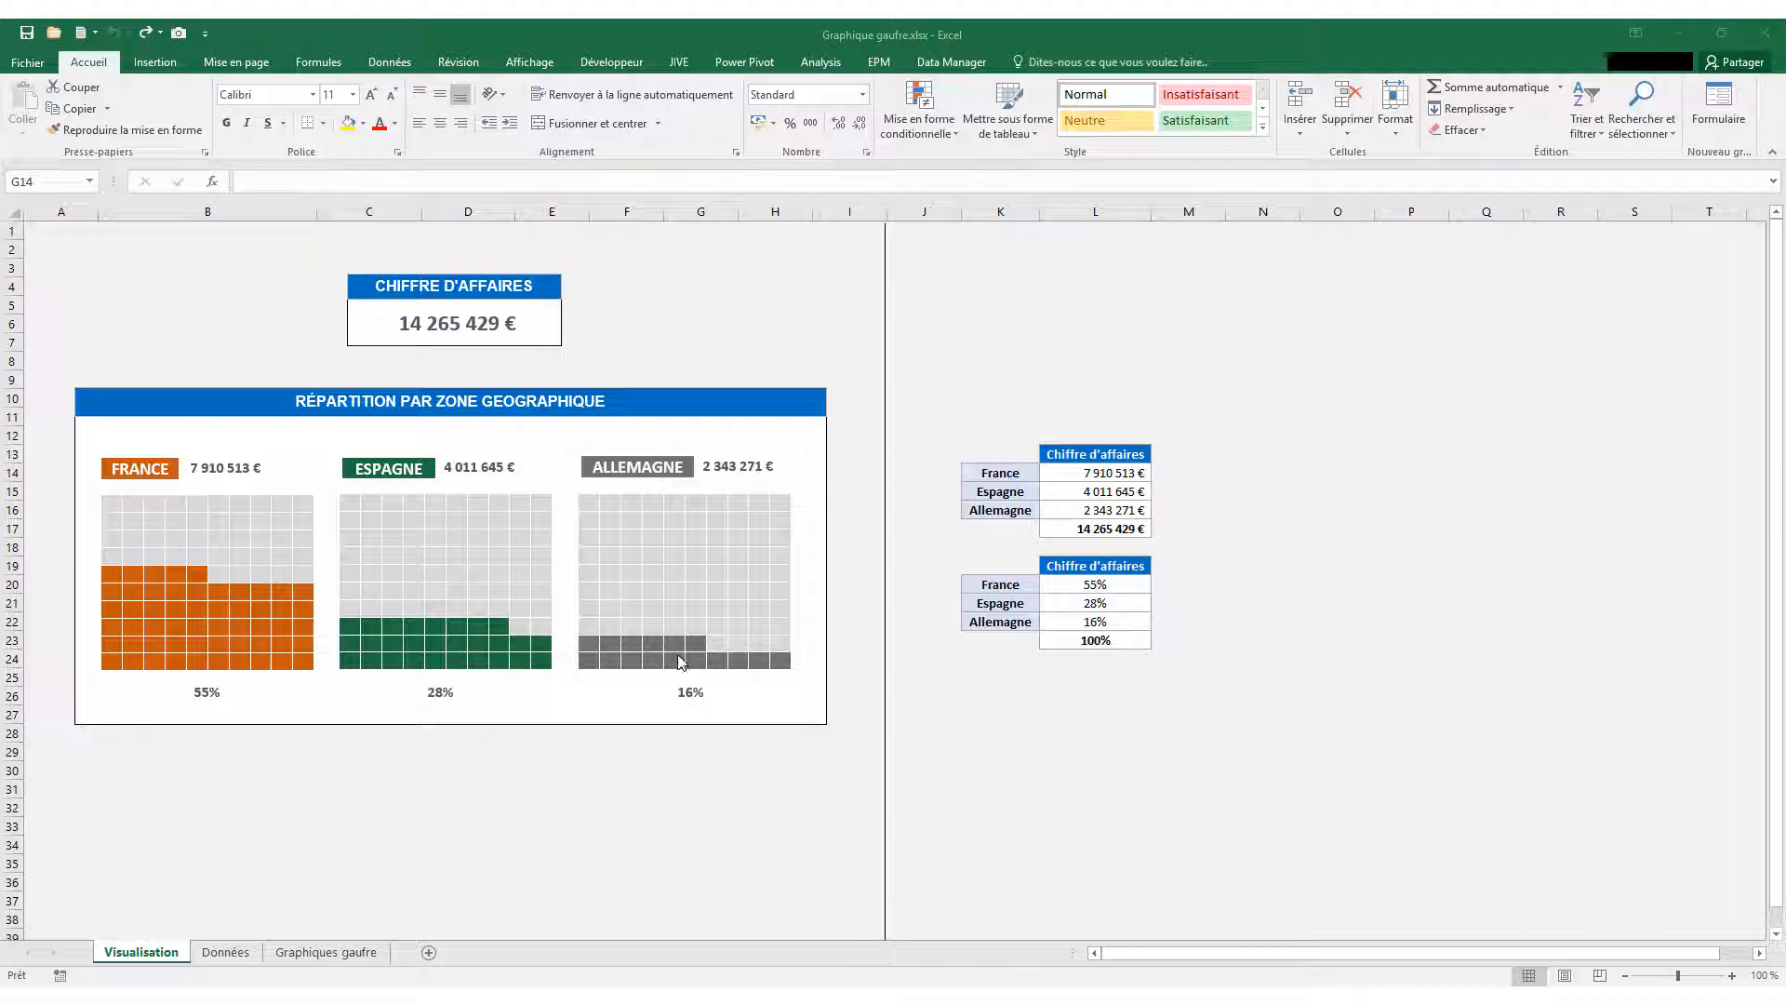
# Set France's revenue in cell L14 of the Chiffre d'affaires table to 1000000.
pyautogui.click(1067, 473)
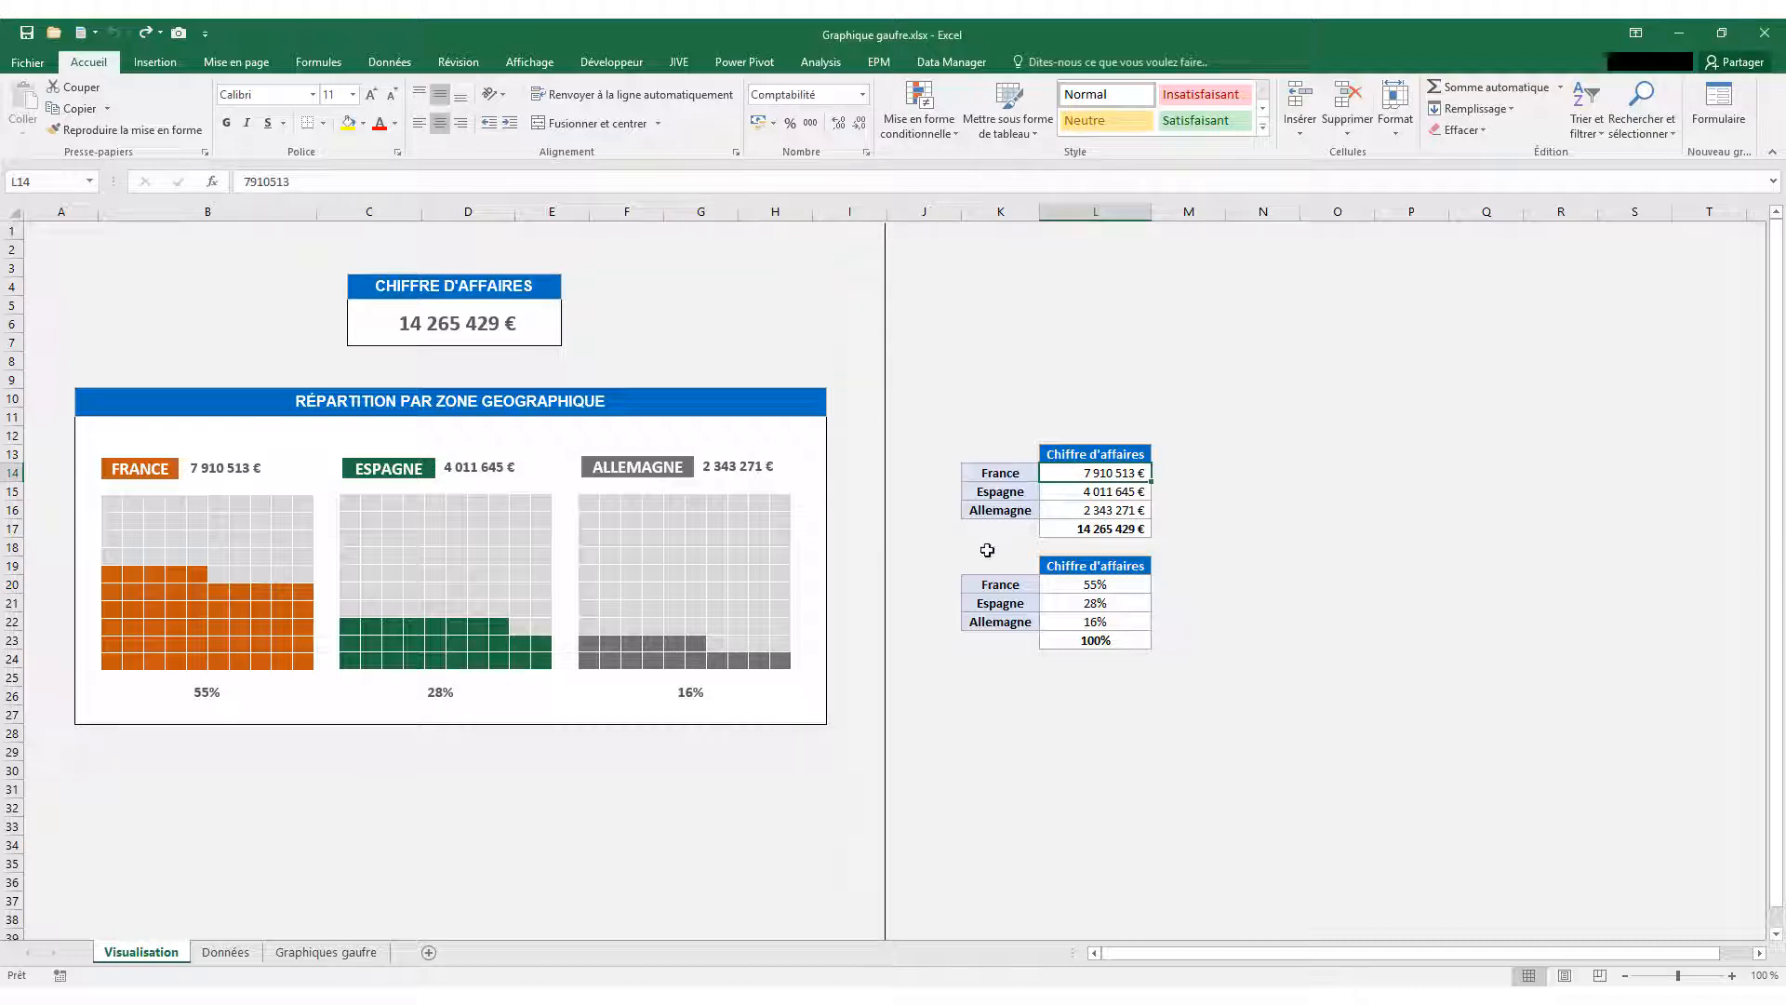
pyautogui.write('10')
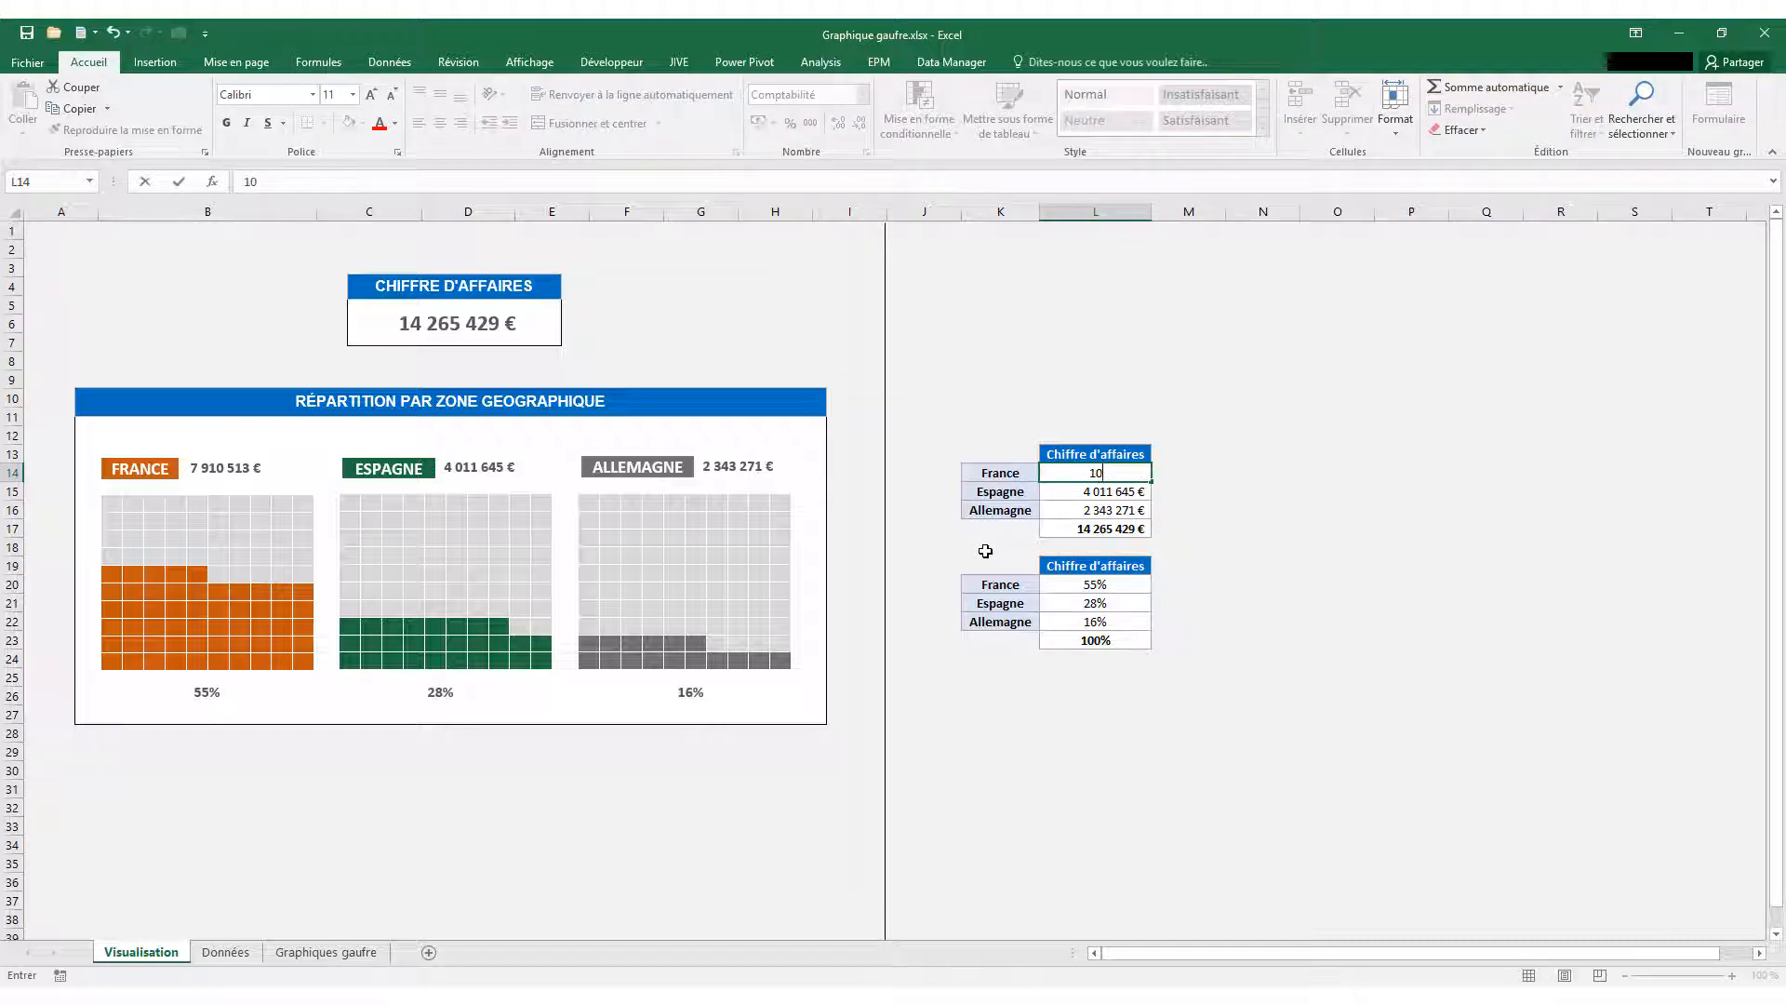
pyautogui.write('00000')
pyautogui.press('Return')
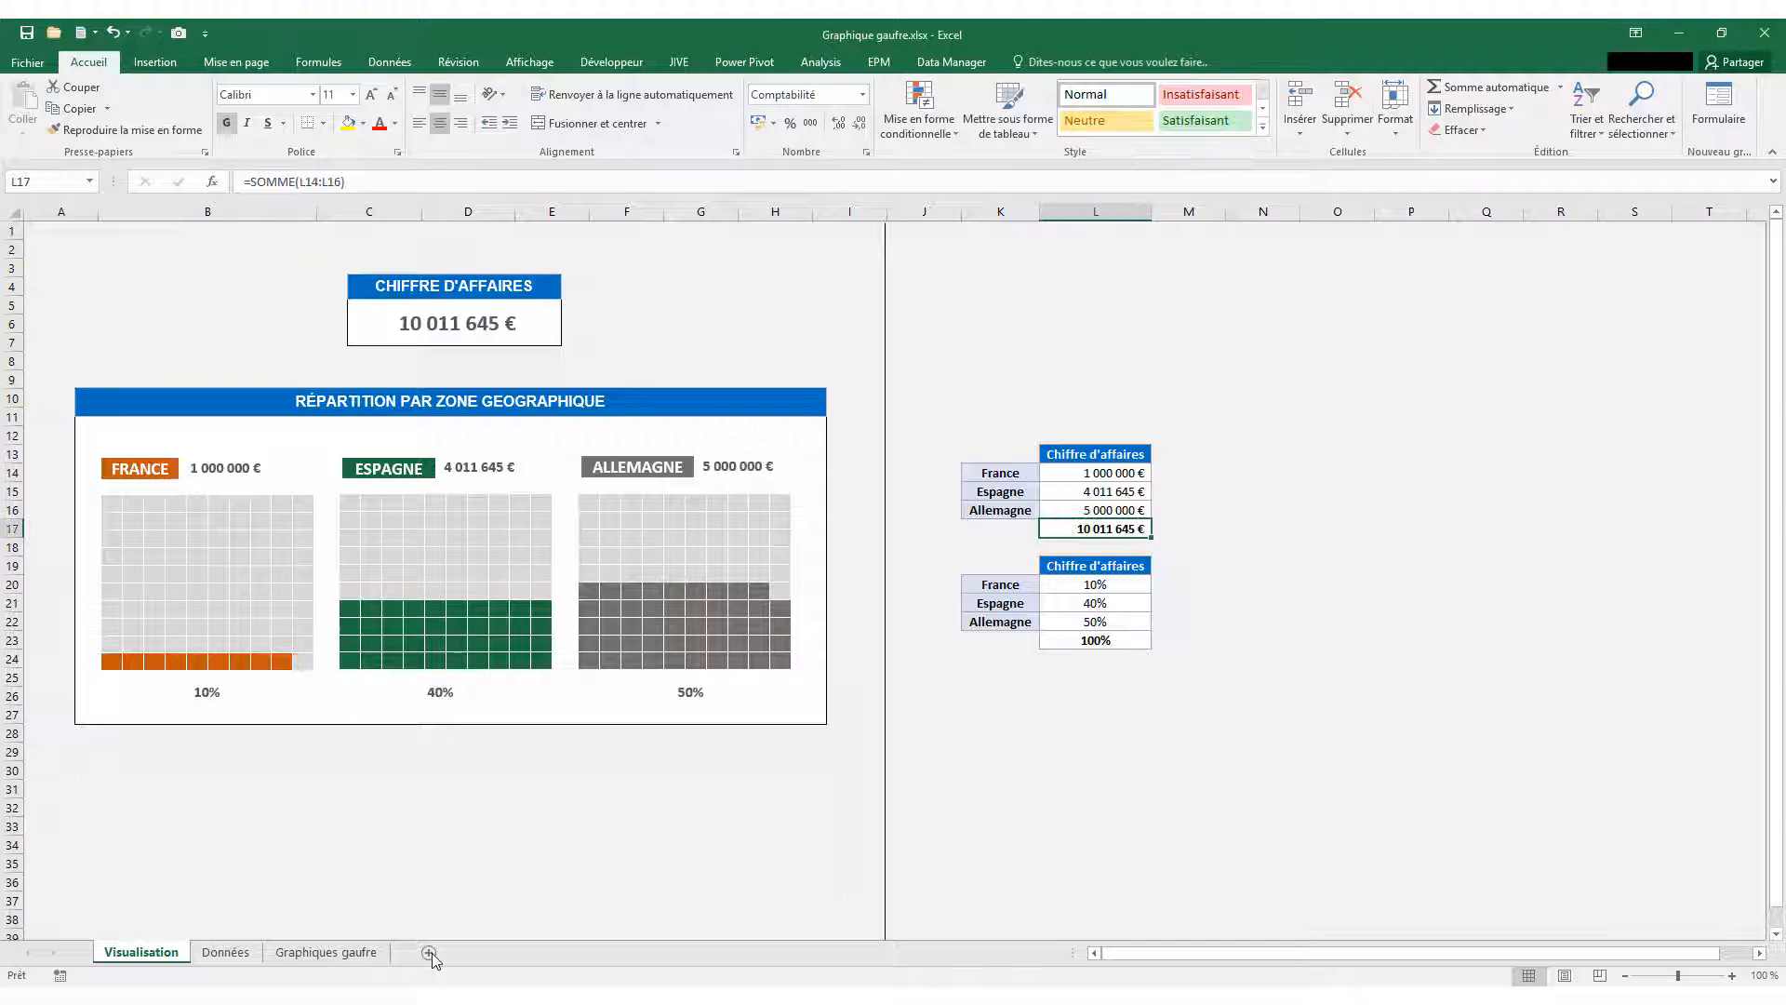
# Add a new worksheet to the workbook.
pyautogui.click(429, 952)
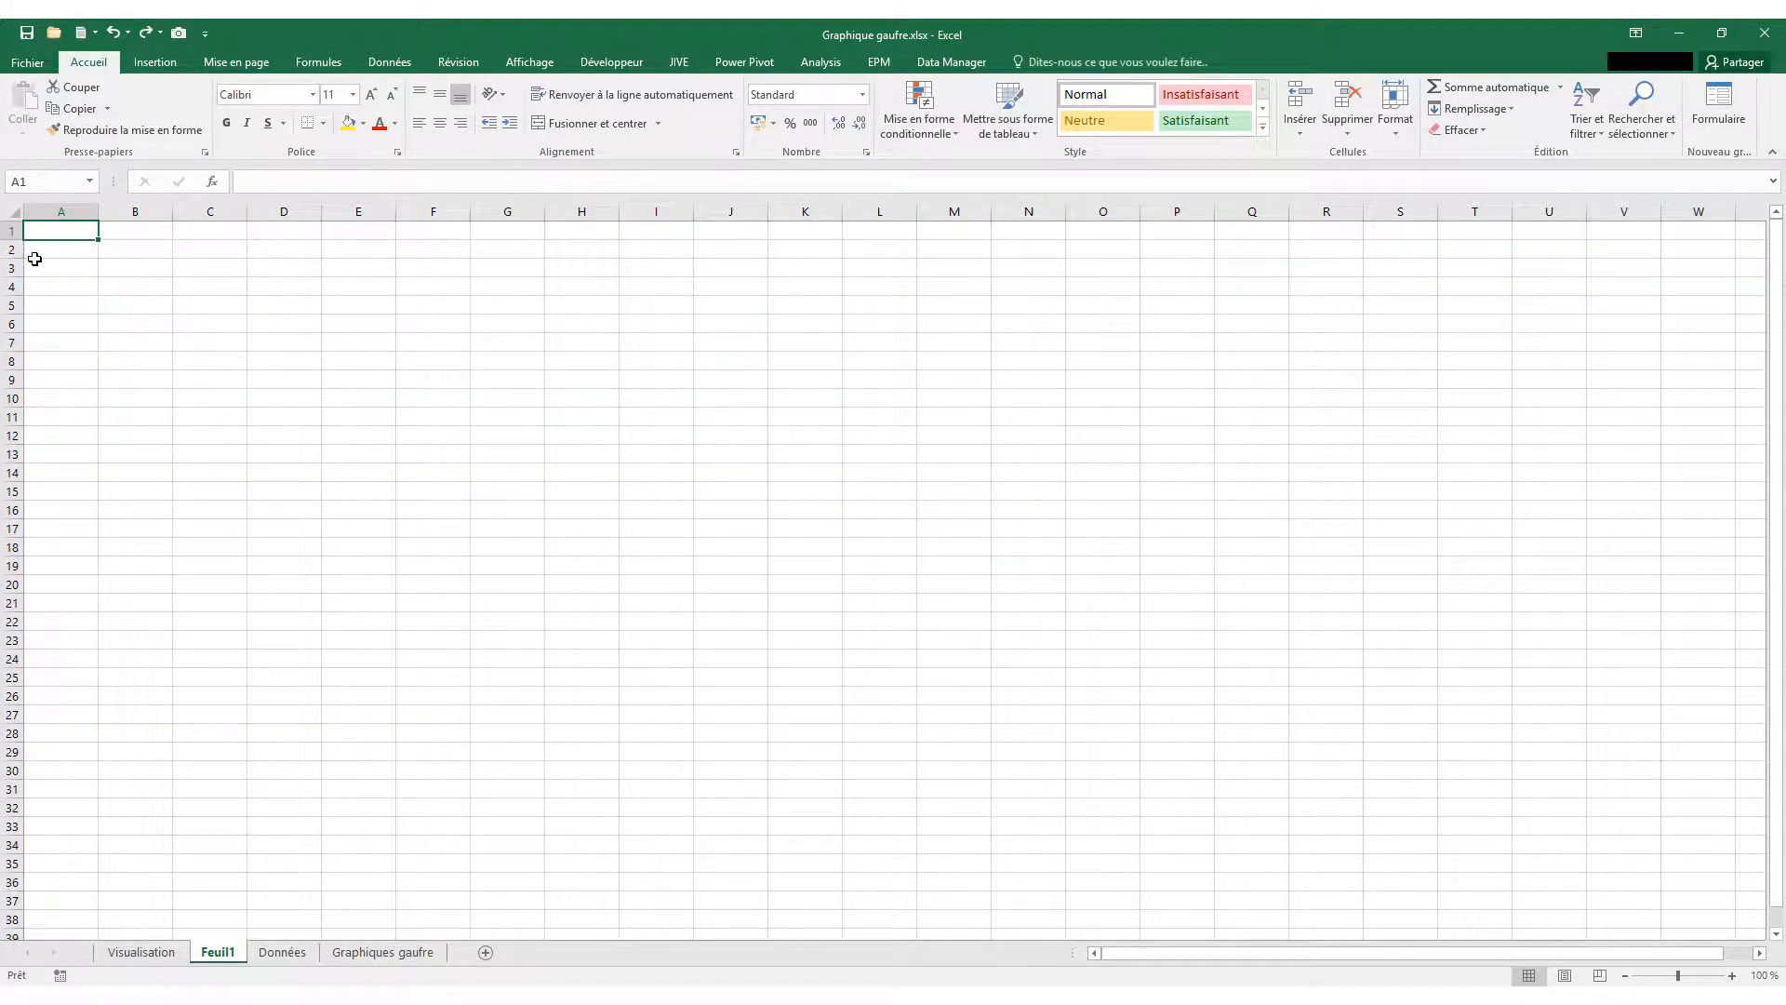
pyautogui.moveTo(18, 257); pyautogui.dragTo(16, 307)
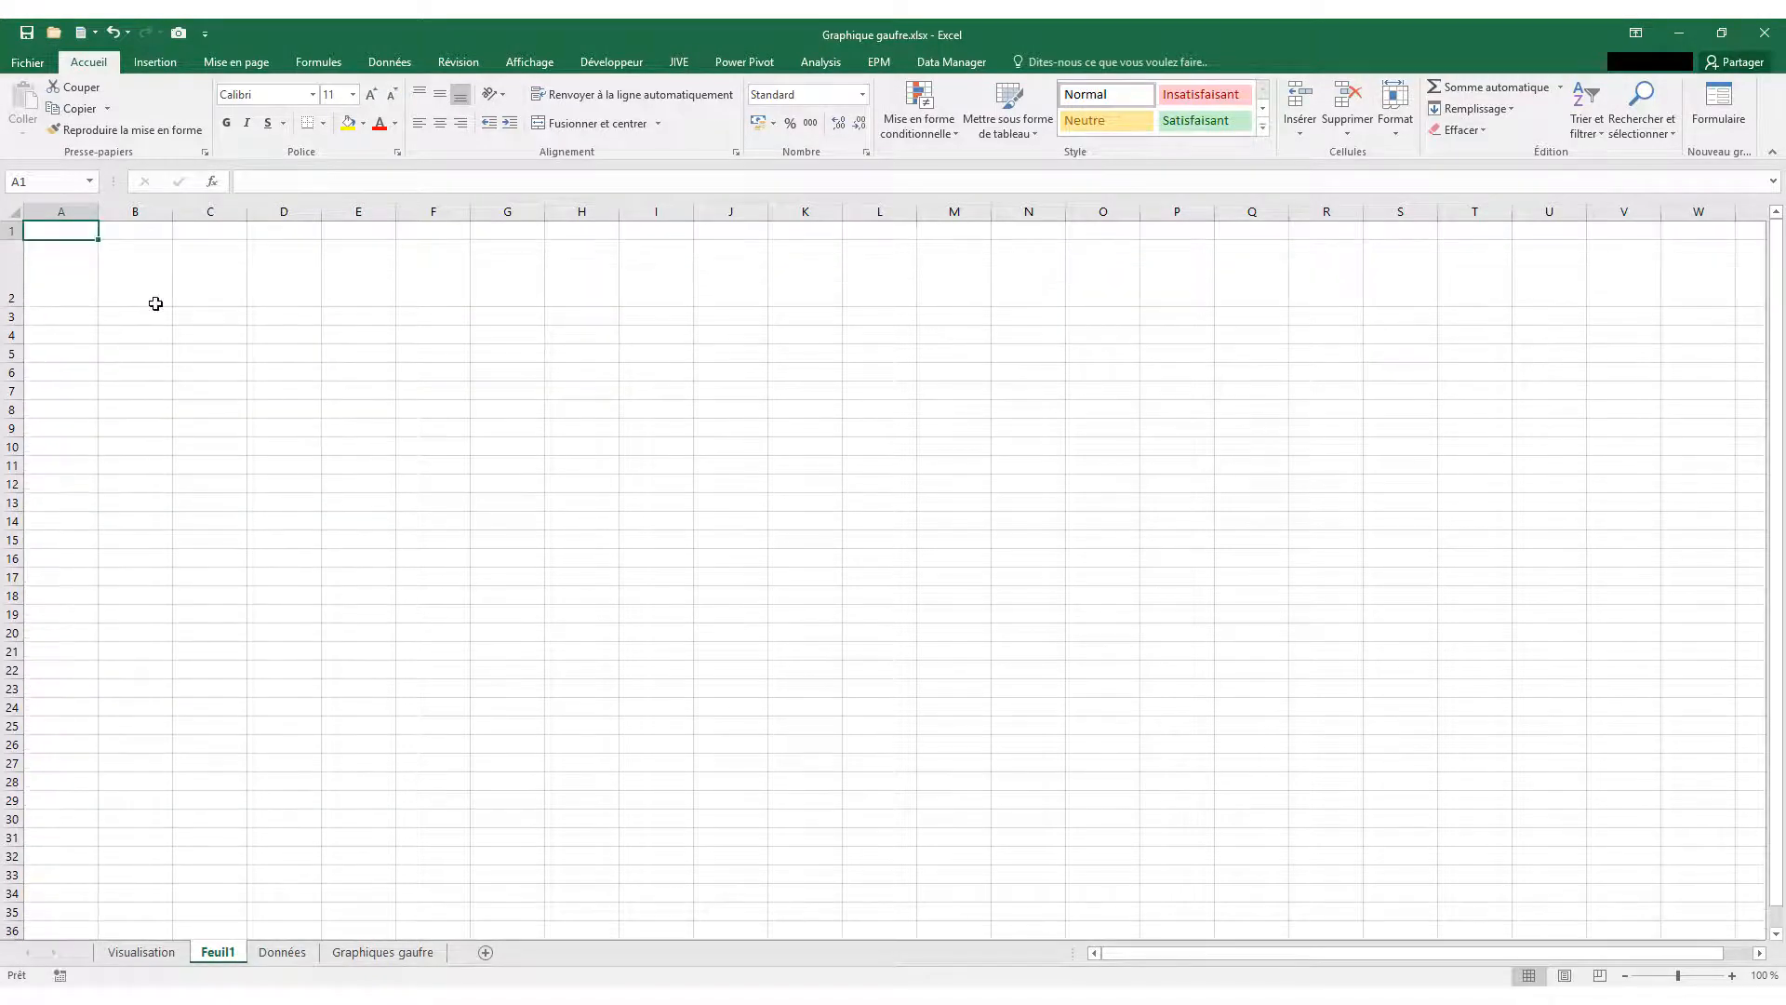
pyautogui.click(154, 279)
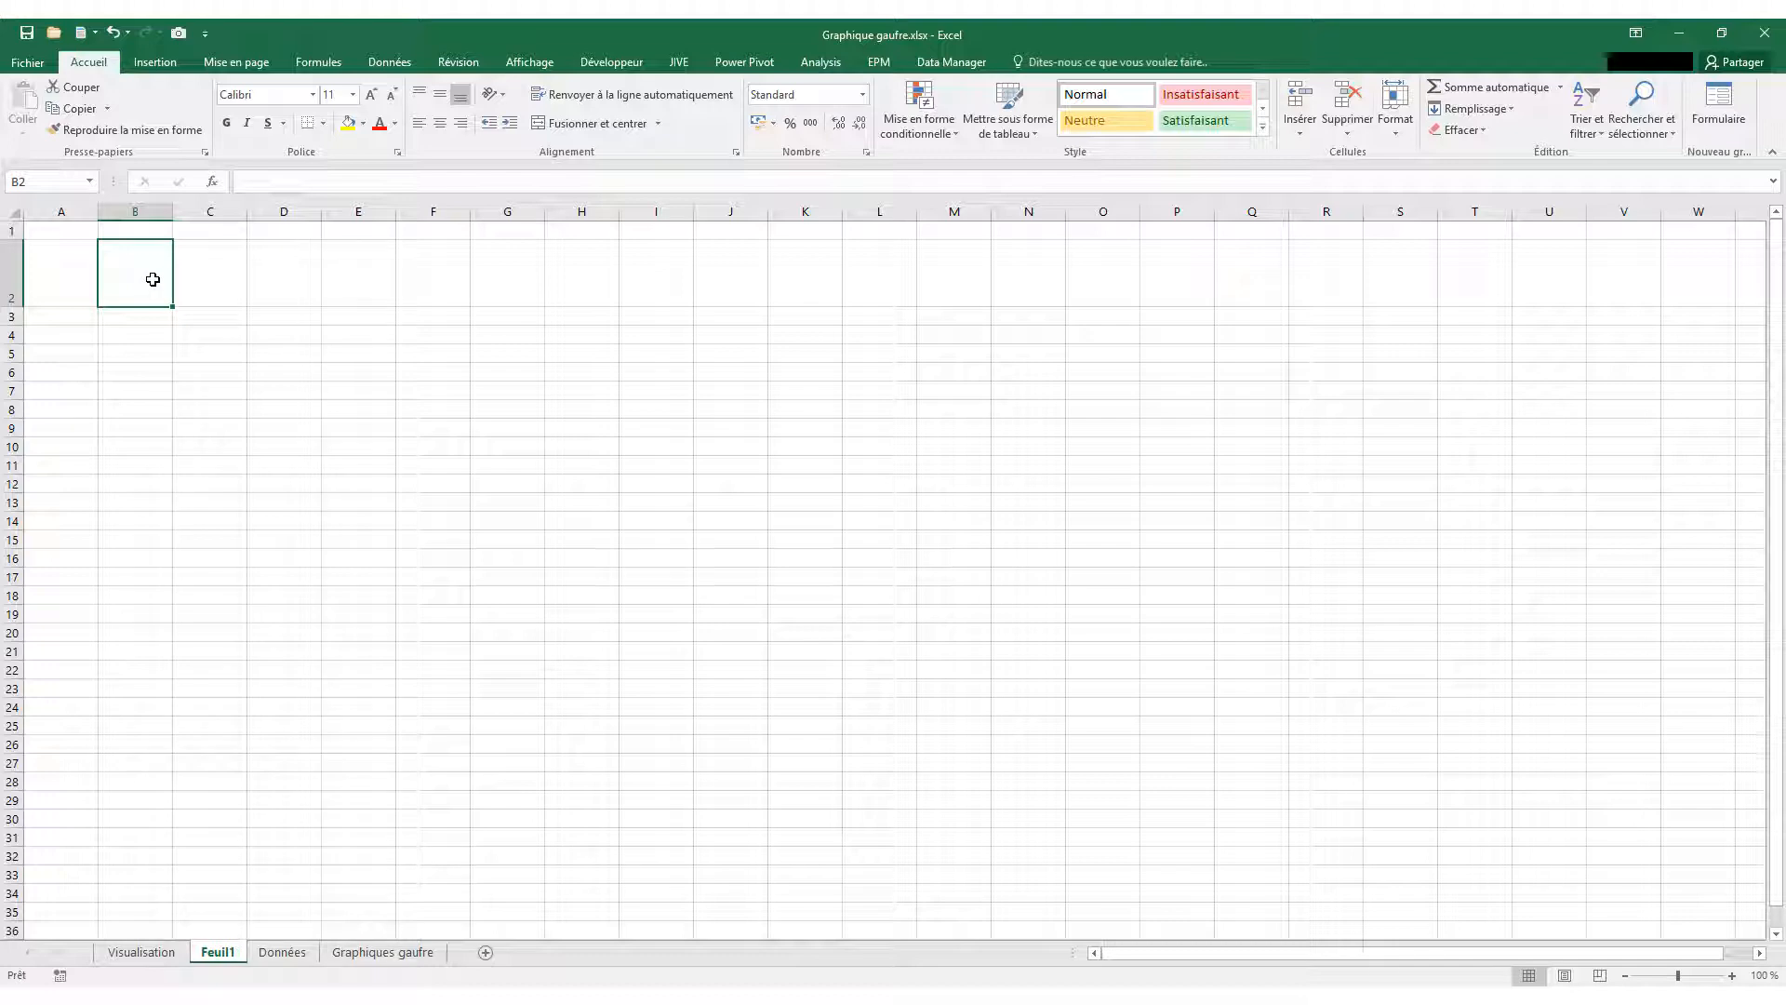
pyautogui.click(111, 31)
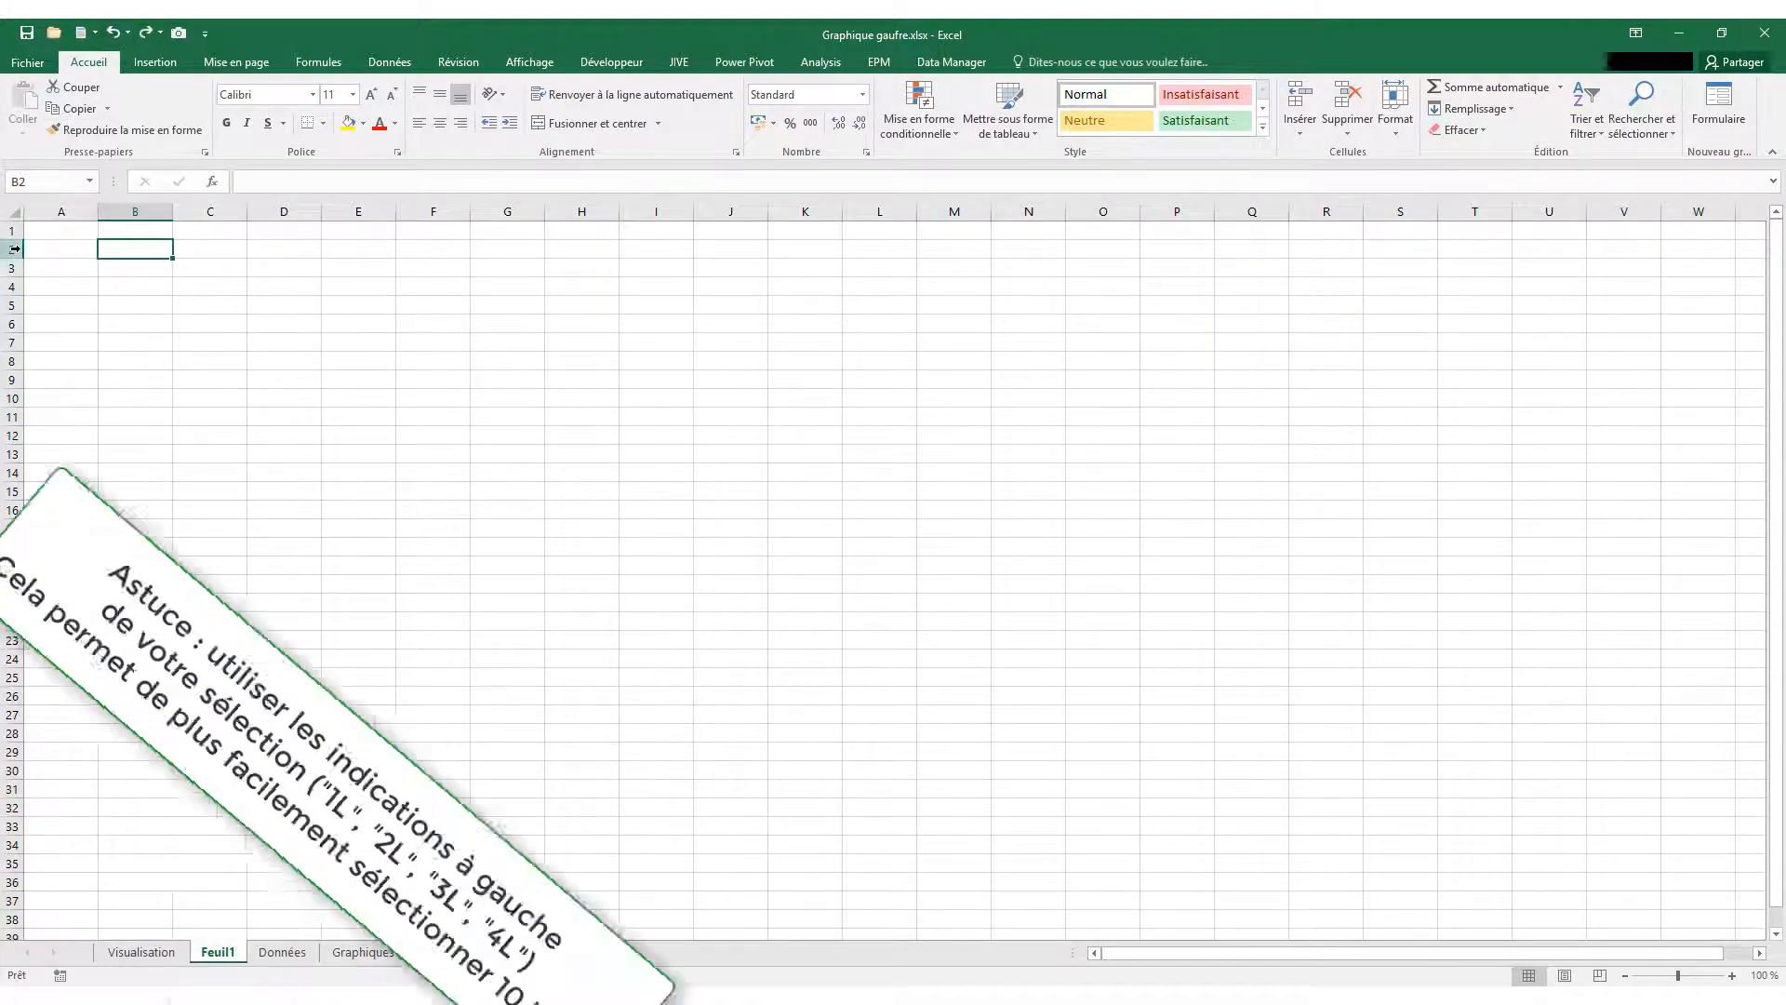
# Set the height of rows 2 to 11 to 25.
pyautogui.moveTo(15, 249); pyautogui.dragTo(16, 421)
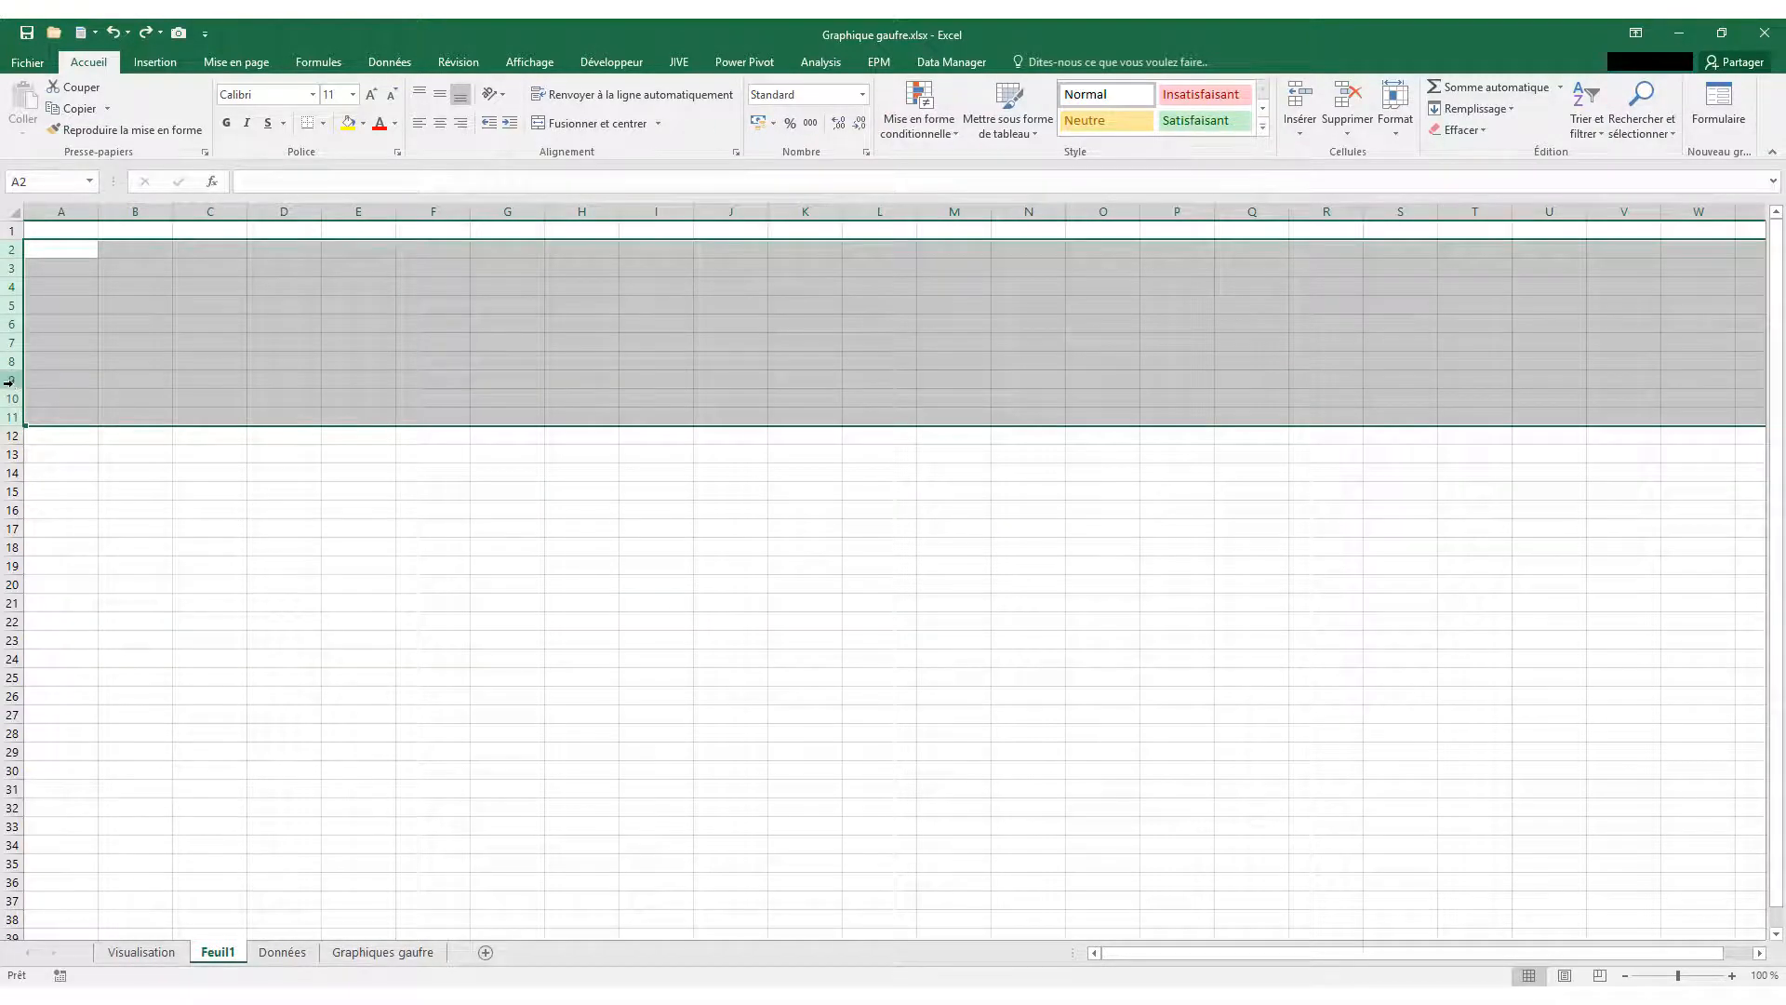
pyautogui.rightClick(9, 381)
pyautogui.click(105, 600)
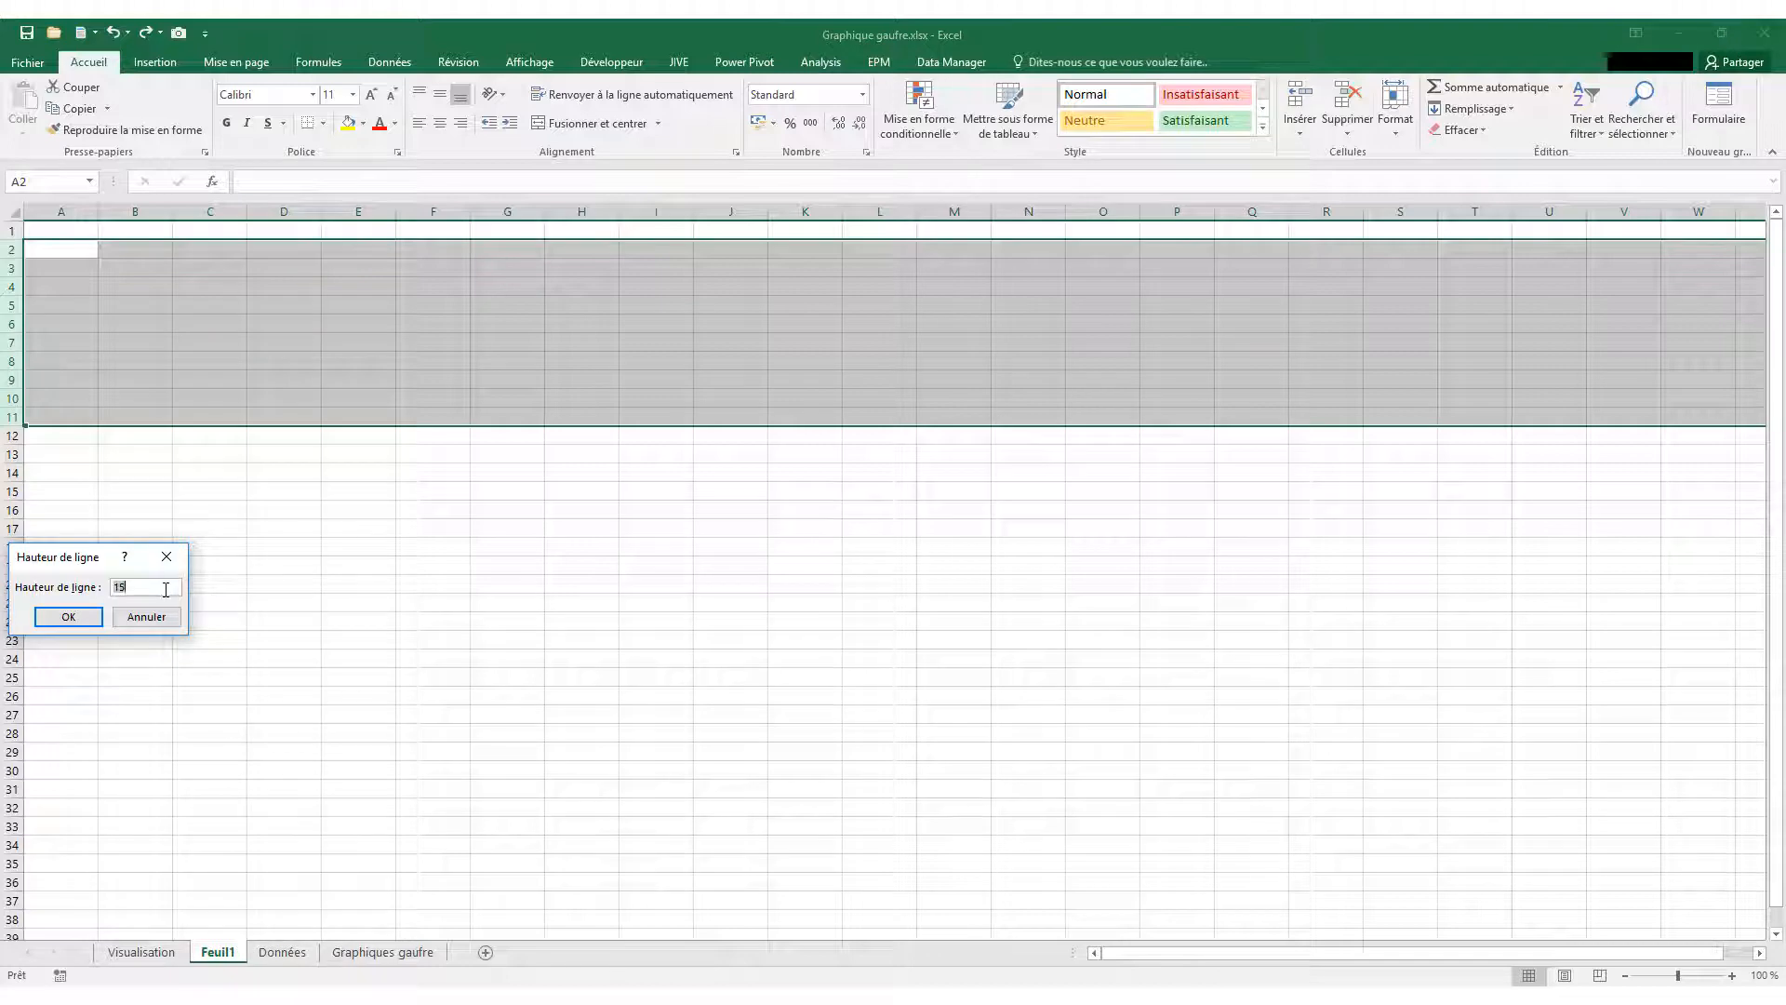
pyautogui.write('25')
pyautogui.click(68, 618)
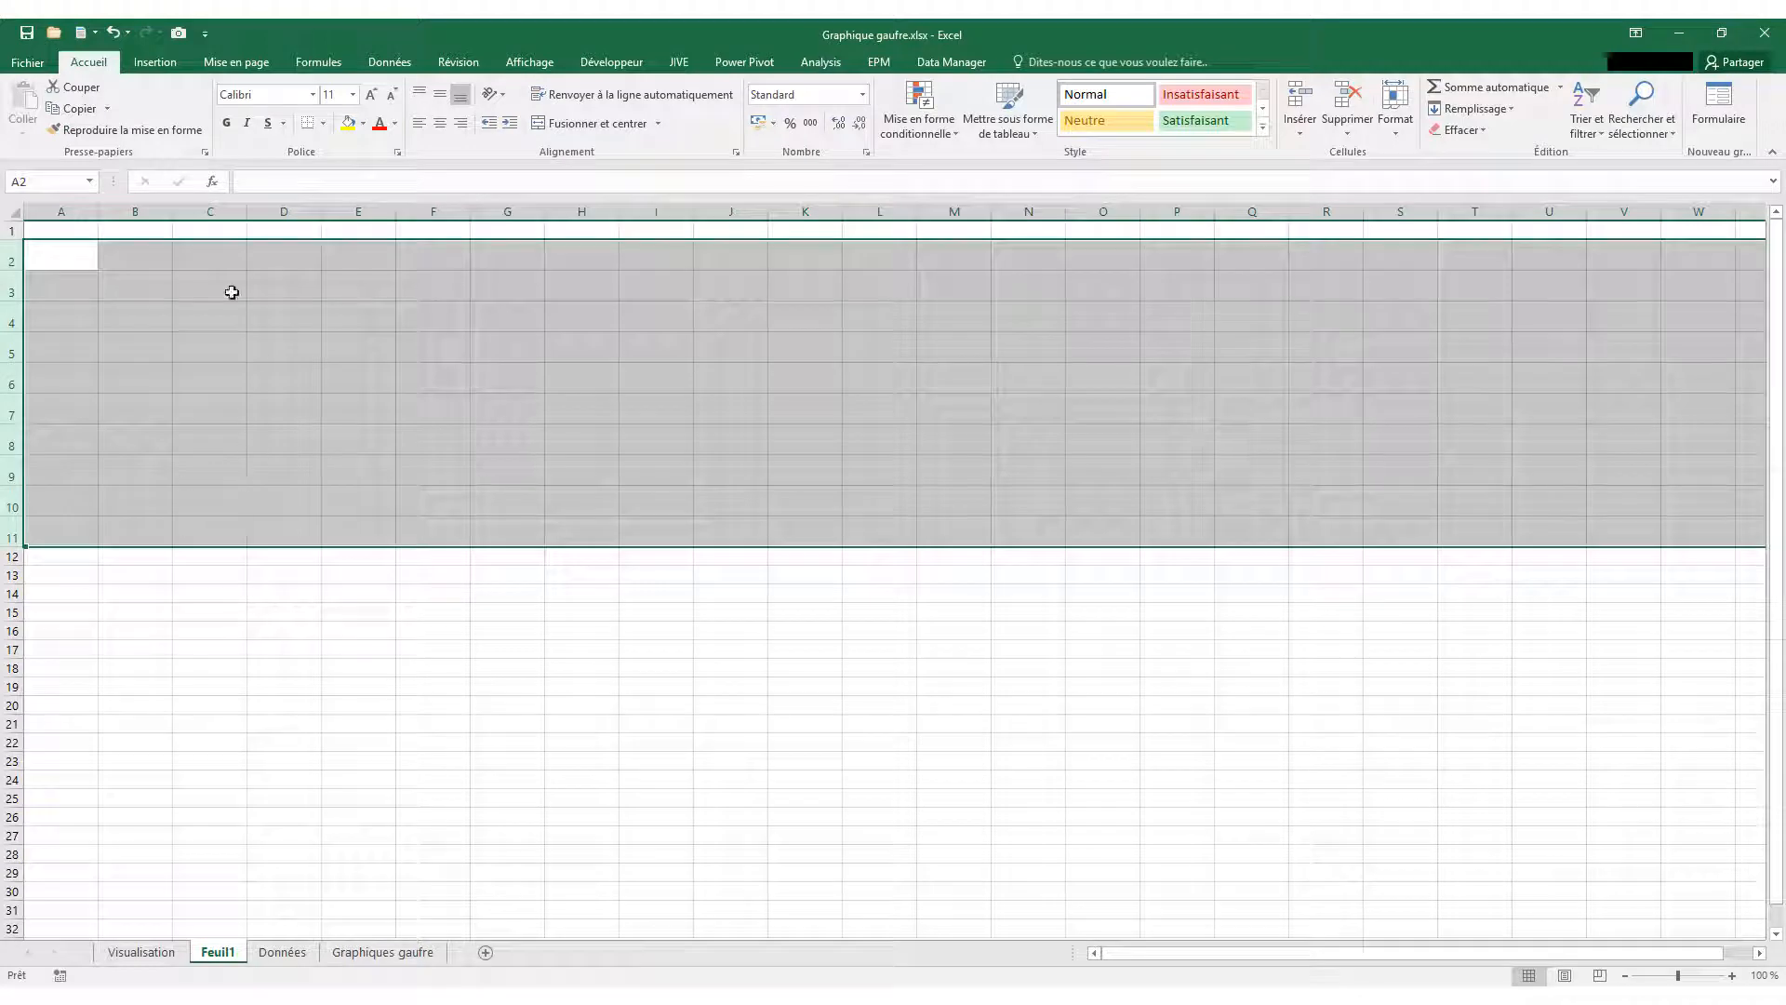
# Set the width of columns B to K to 5 so the cells of the grid are roughly square.
pyautogui.click(148, 205)
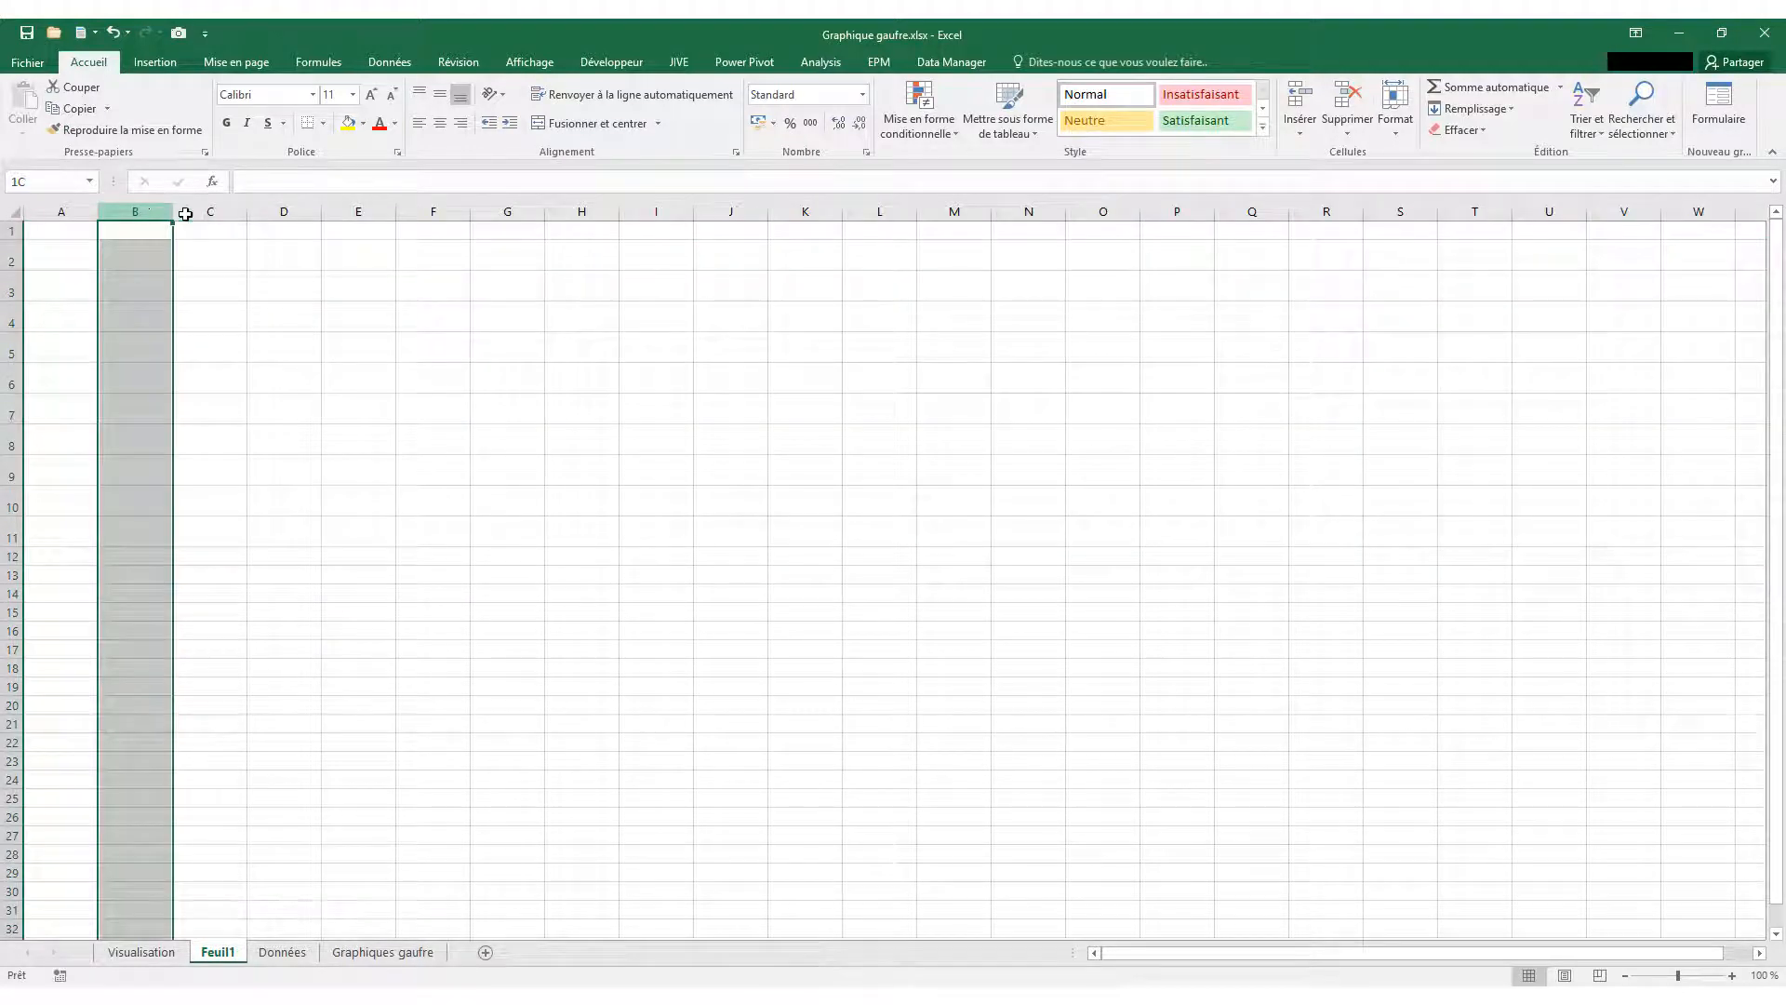
pyautogui.moveTo(185, 214); pyautogui.dragTo(772, 208)
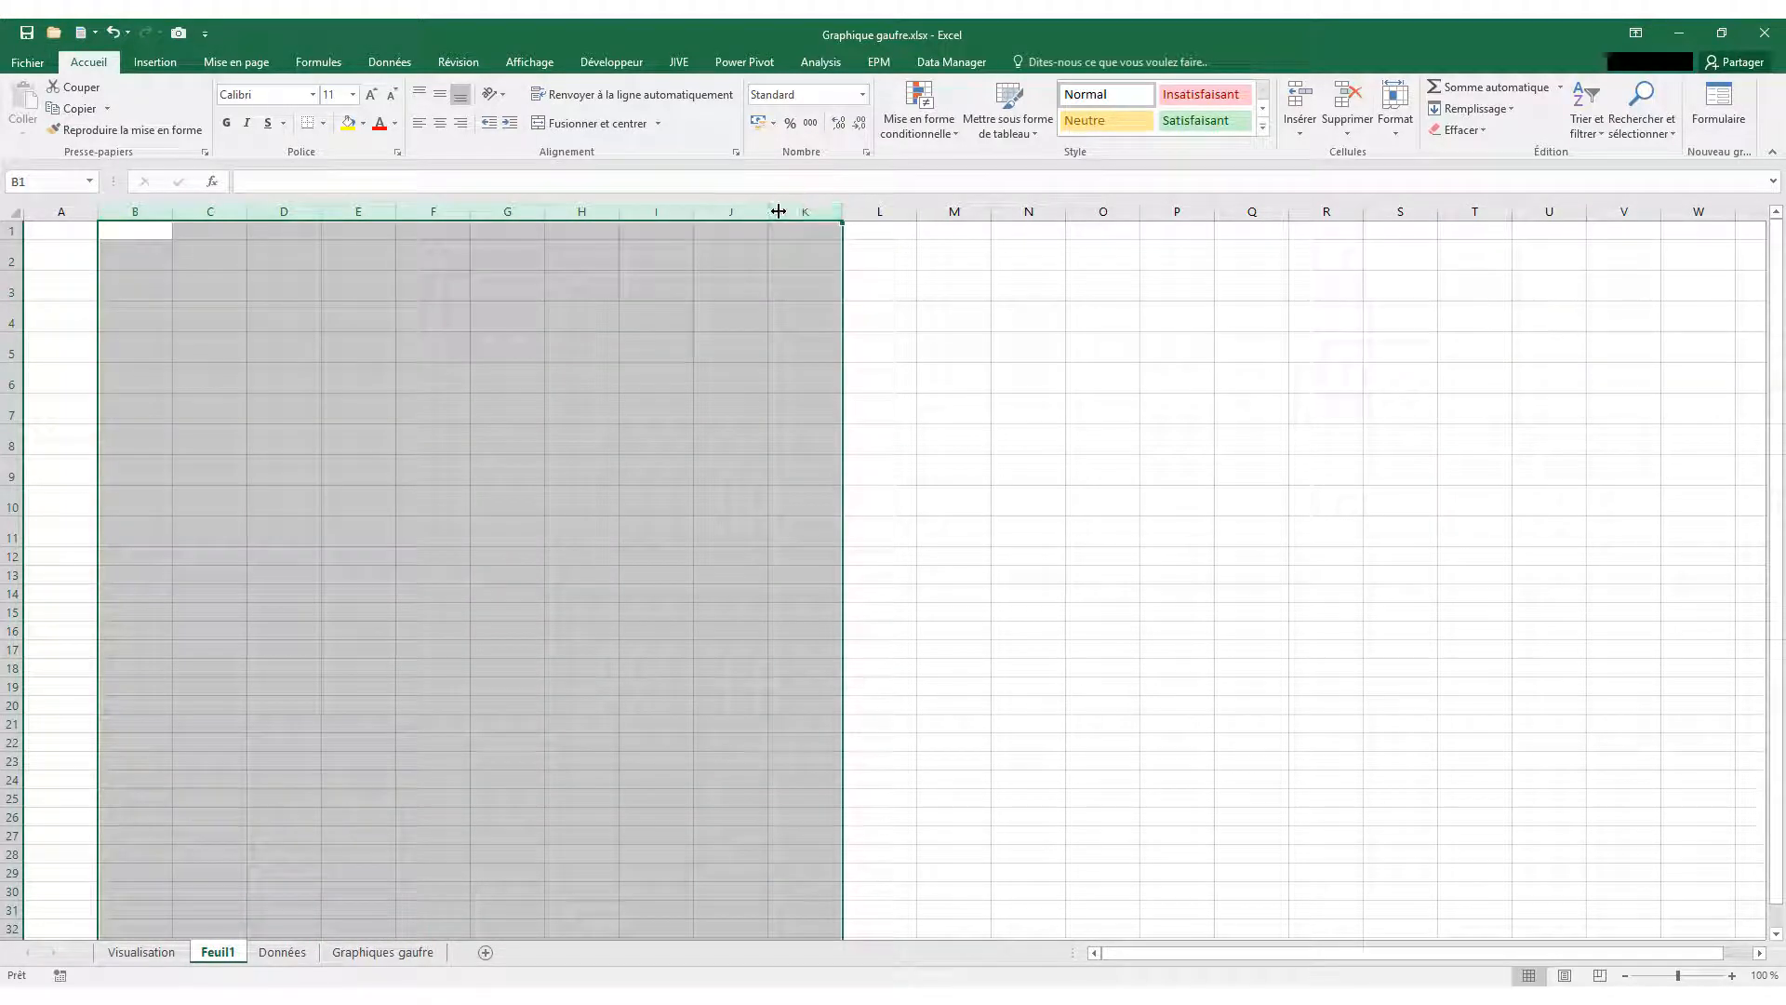
pyautogui.rightClick(781, 212)
pyautogui.click(866, 433)
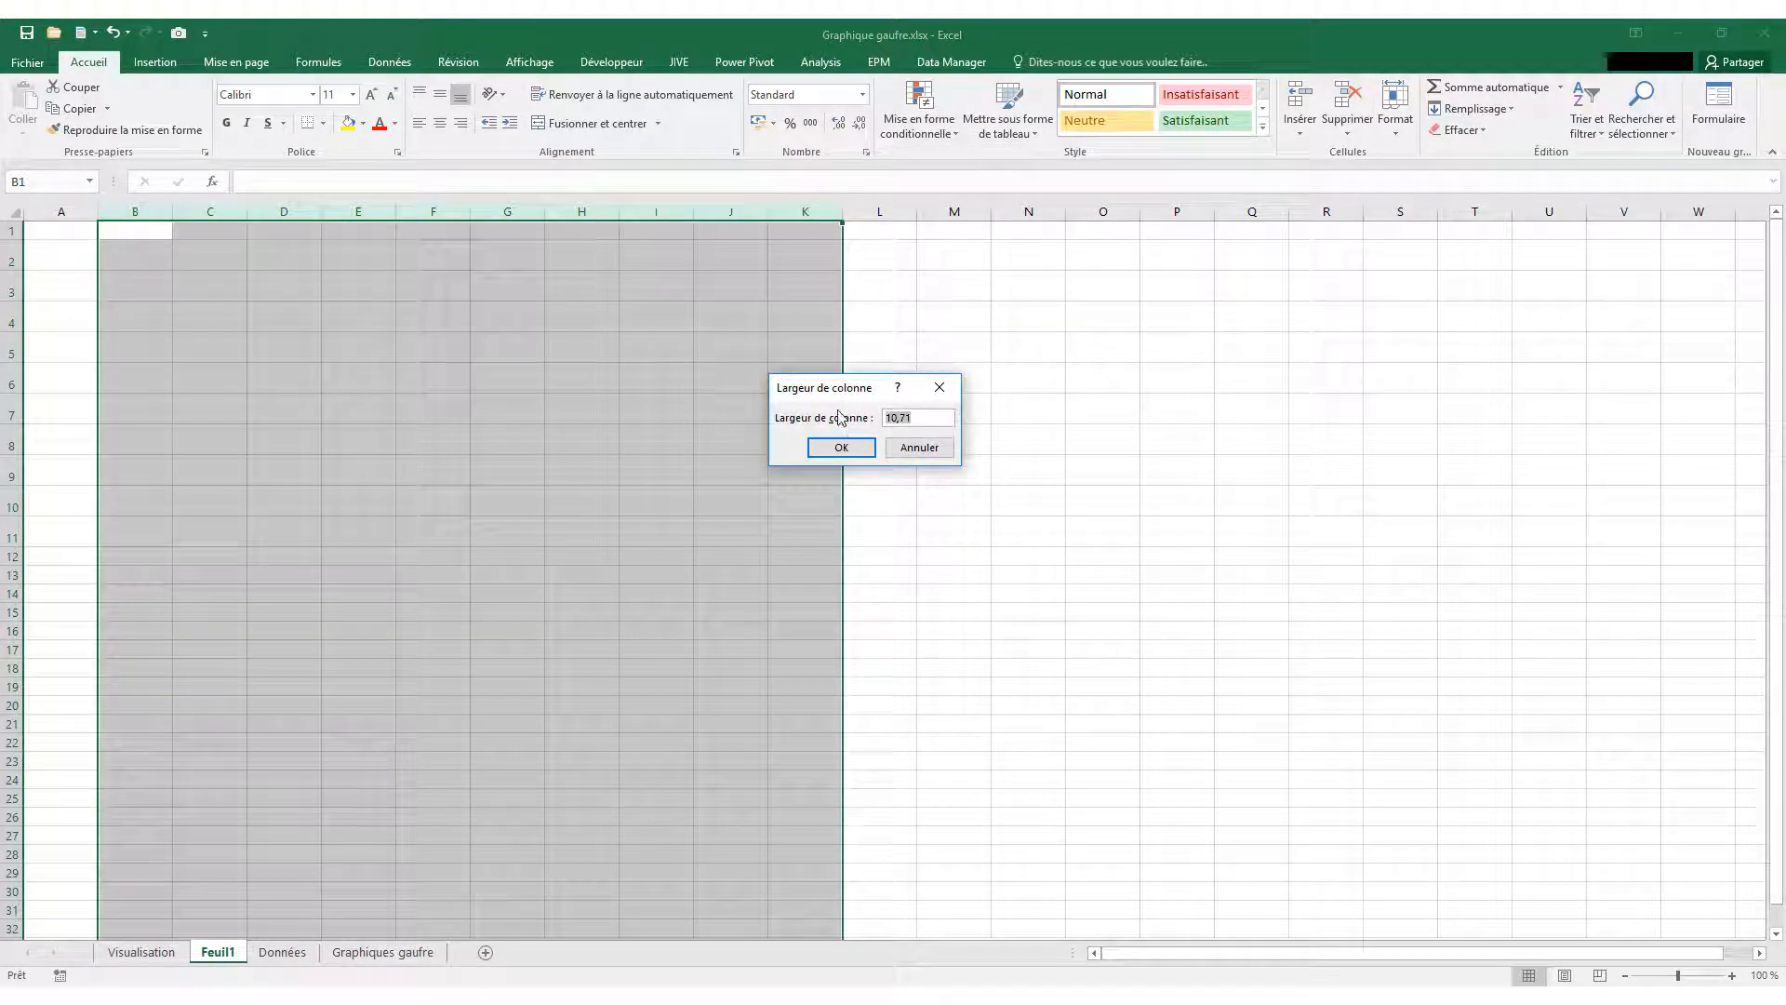
pyautogui.write('5')
pyautogui.click(840, 447)
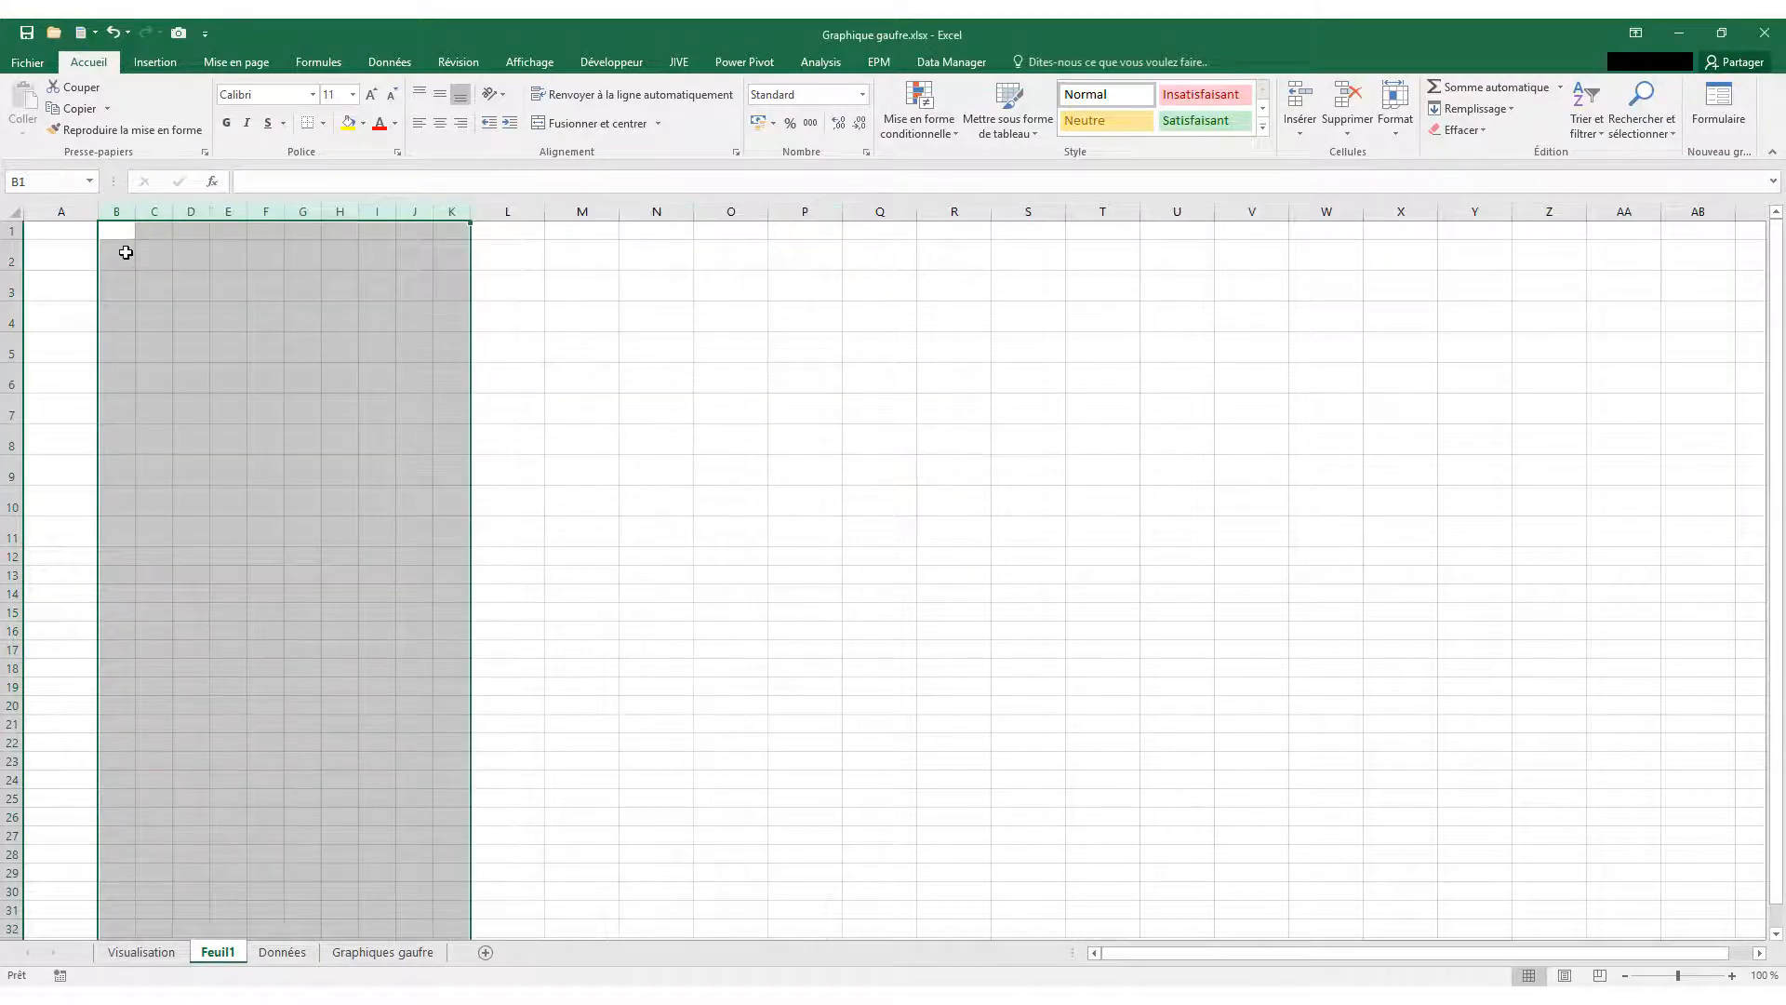
pyautogui.moveTo(124, 247); pyautogui.dragTo(453, 500)
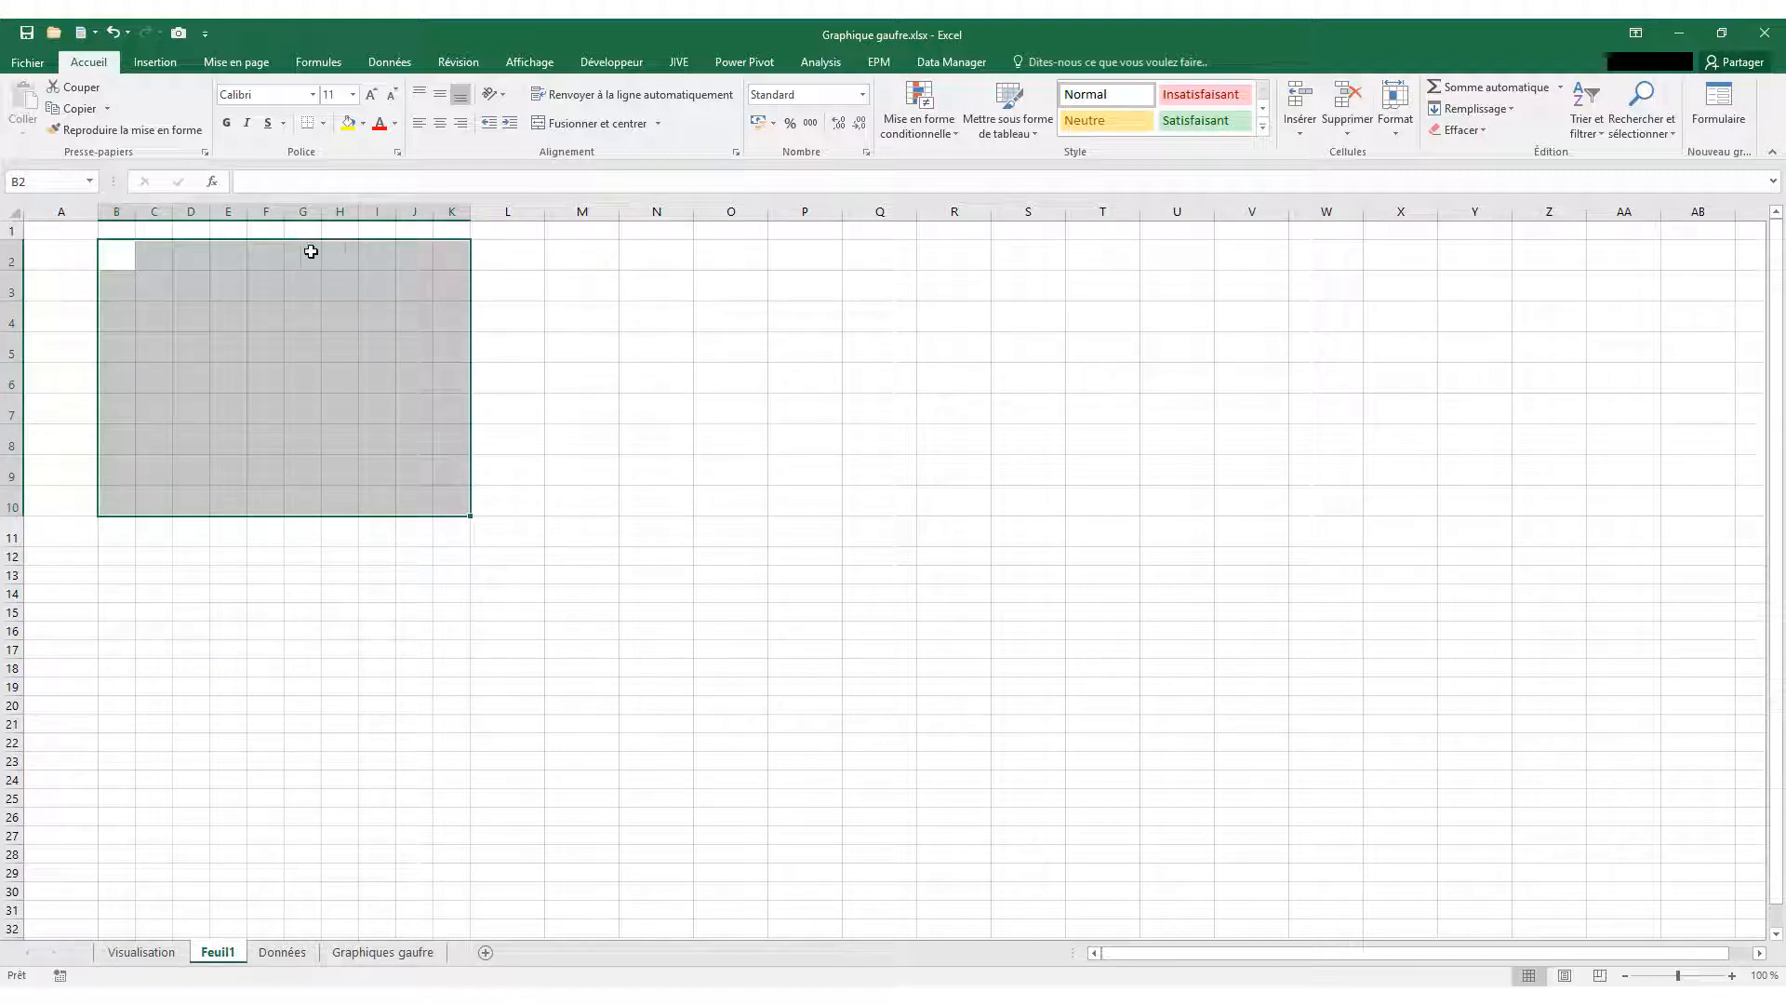
pyautogui.click(119, 500)
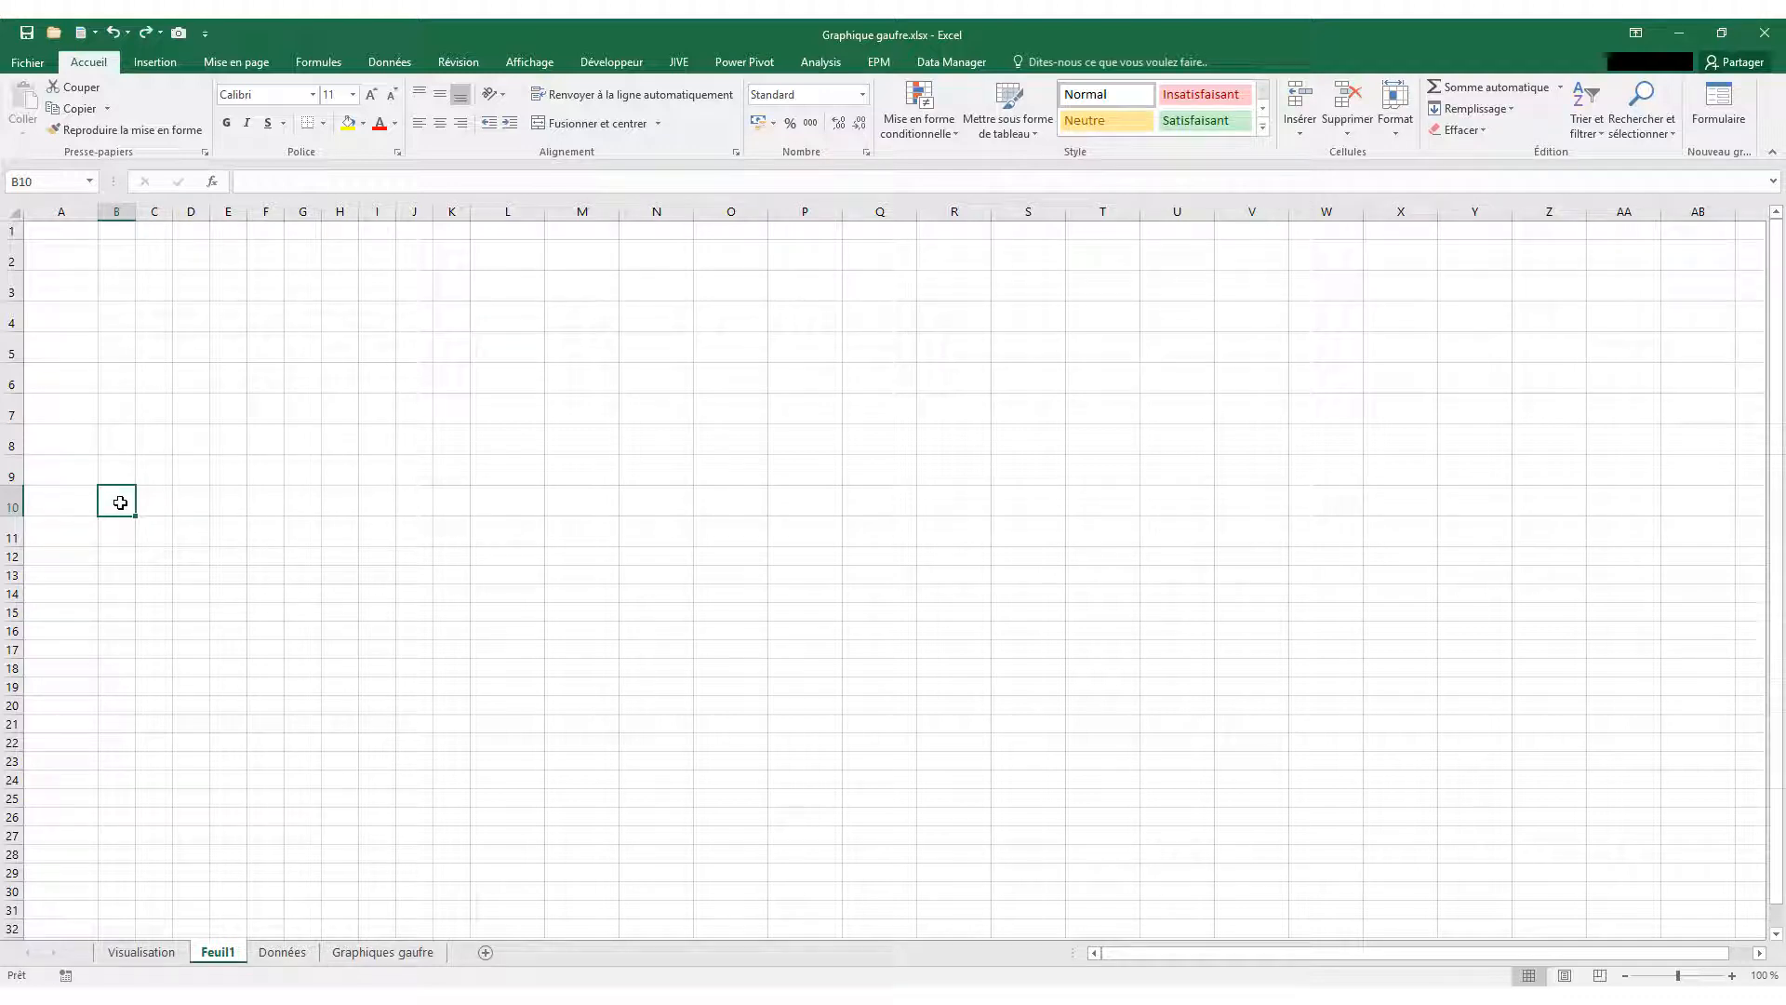
pyautogui.click(141, 951)
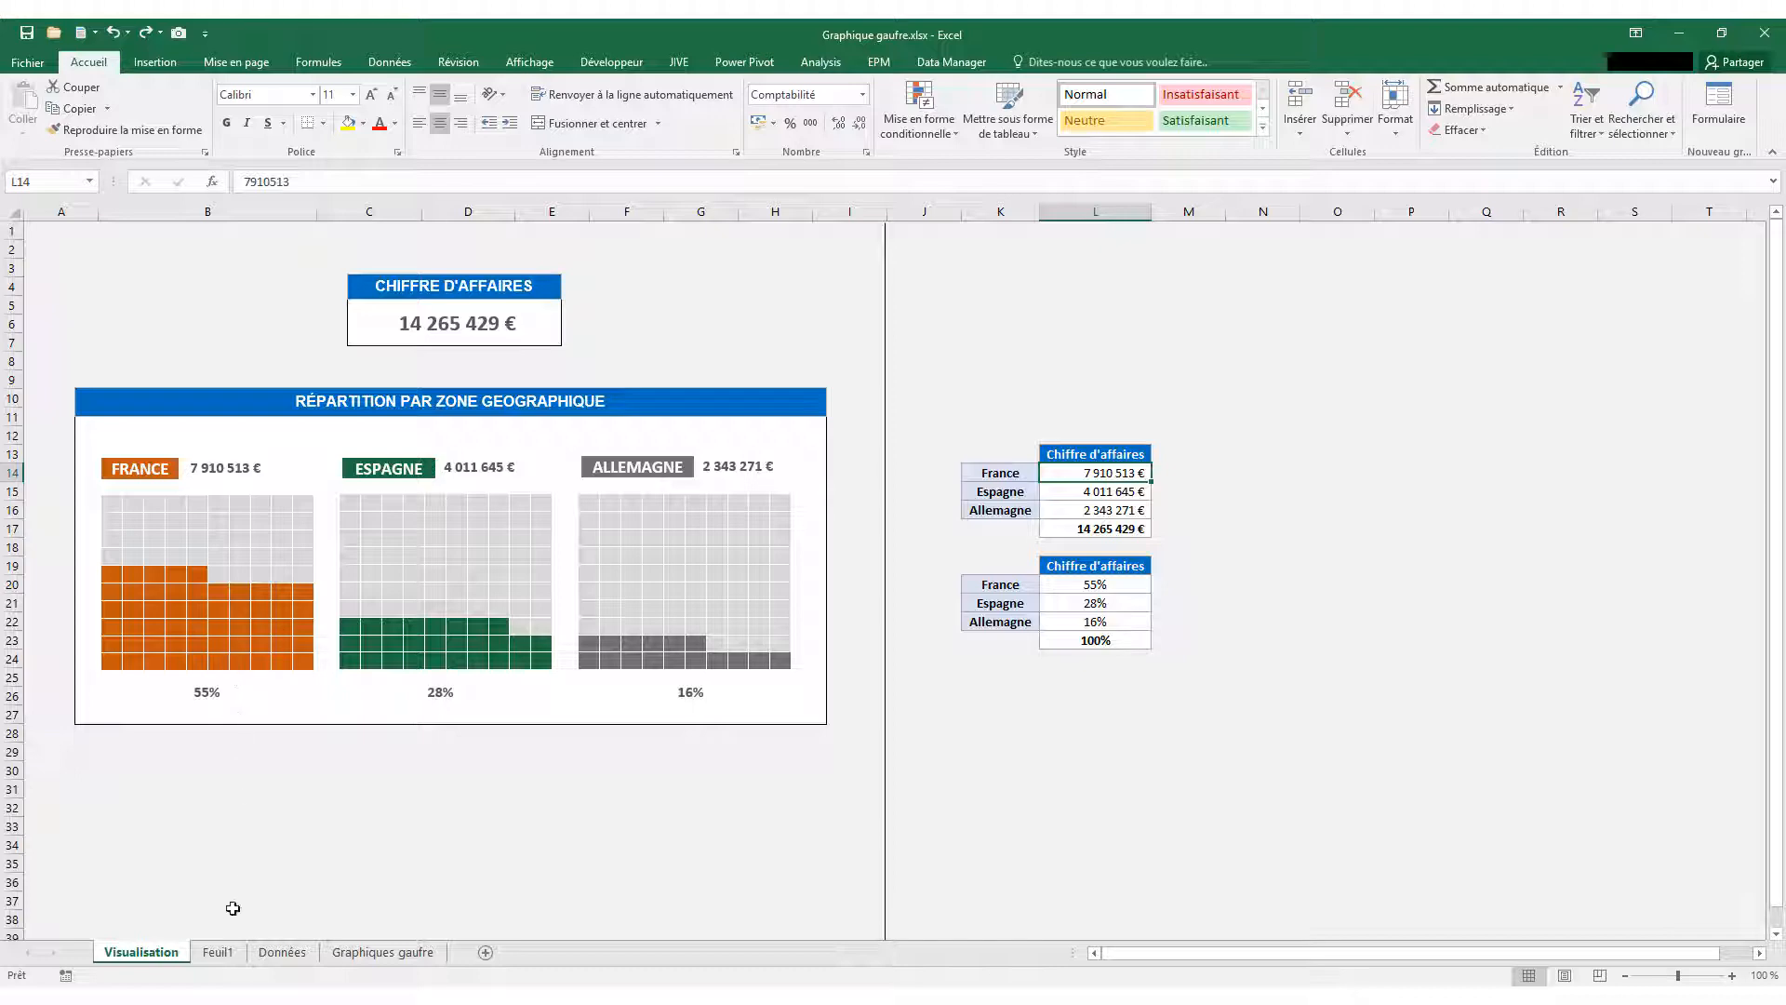
pyautogui.click(218, 952)
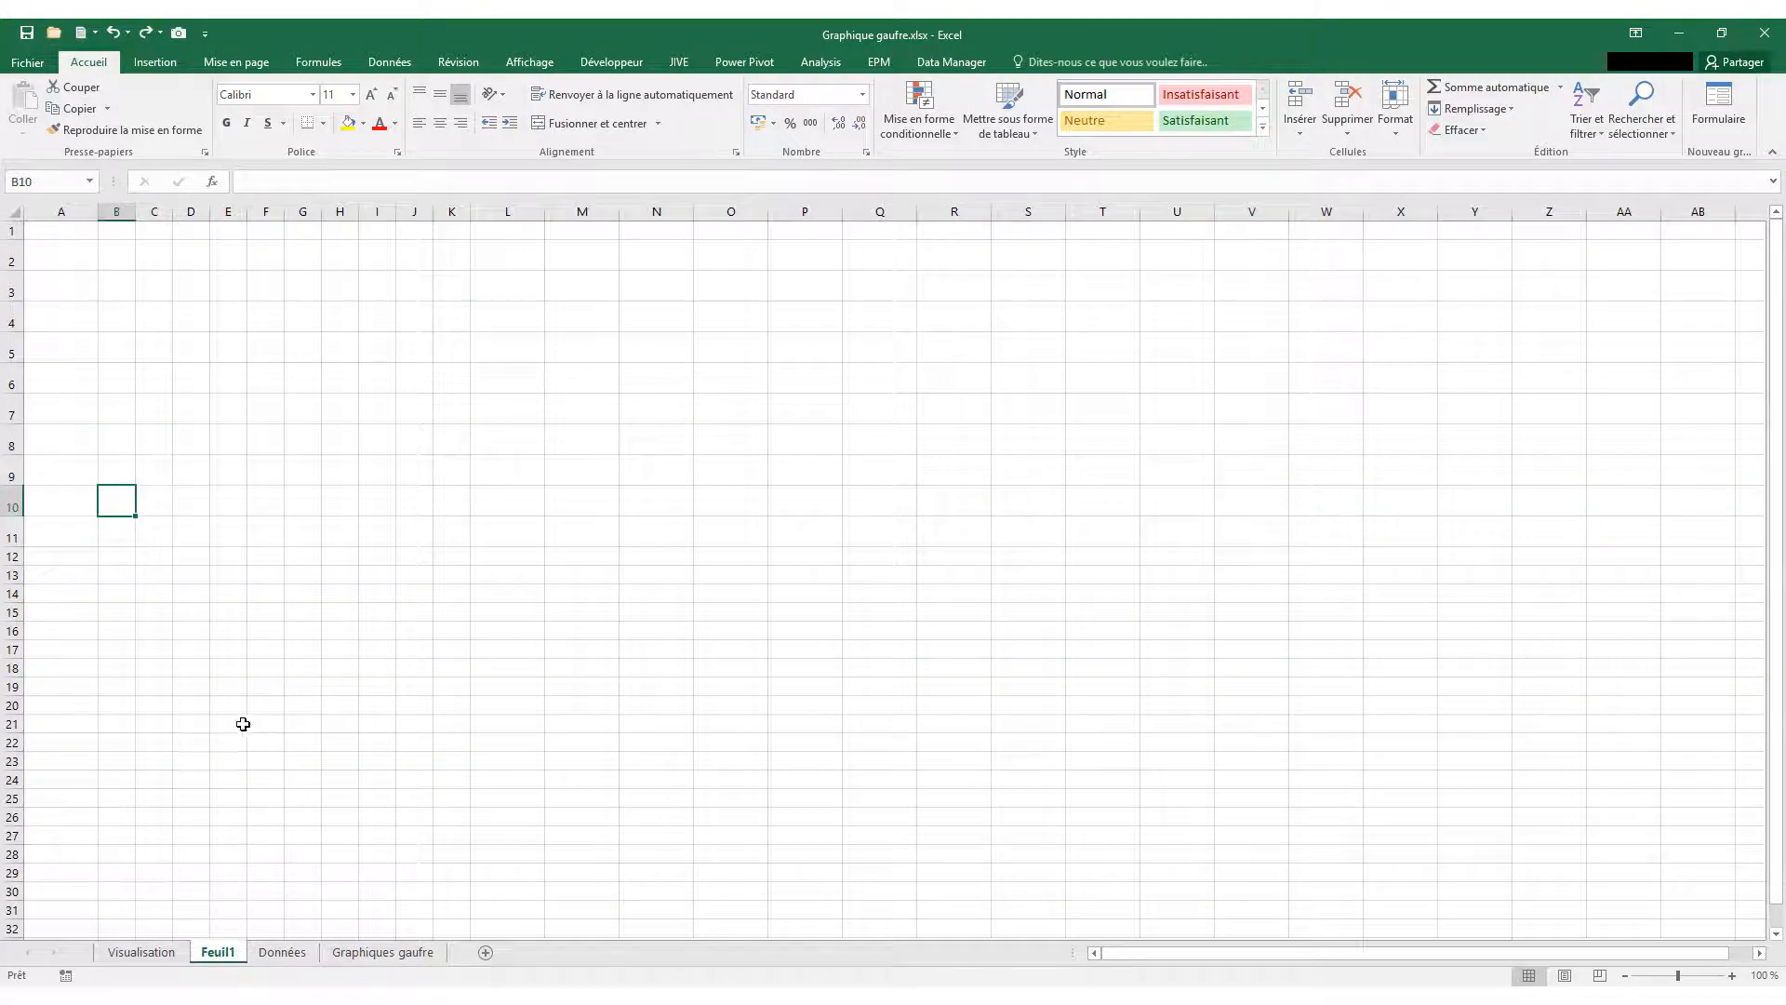
# Enter 1% in B11 and 2% in C11, and extend the series across row 11 to 10% in K11.
pyautogui.click(120, 531)
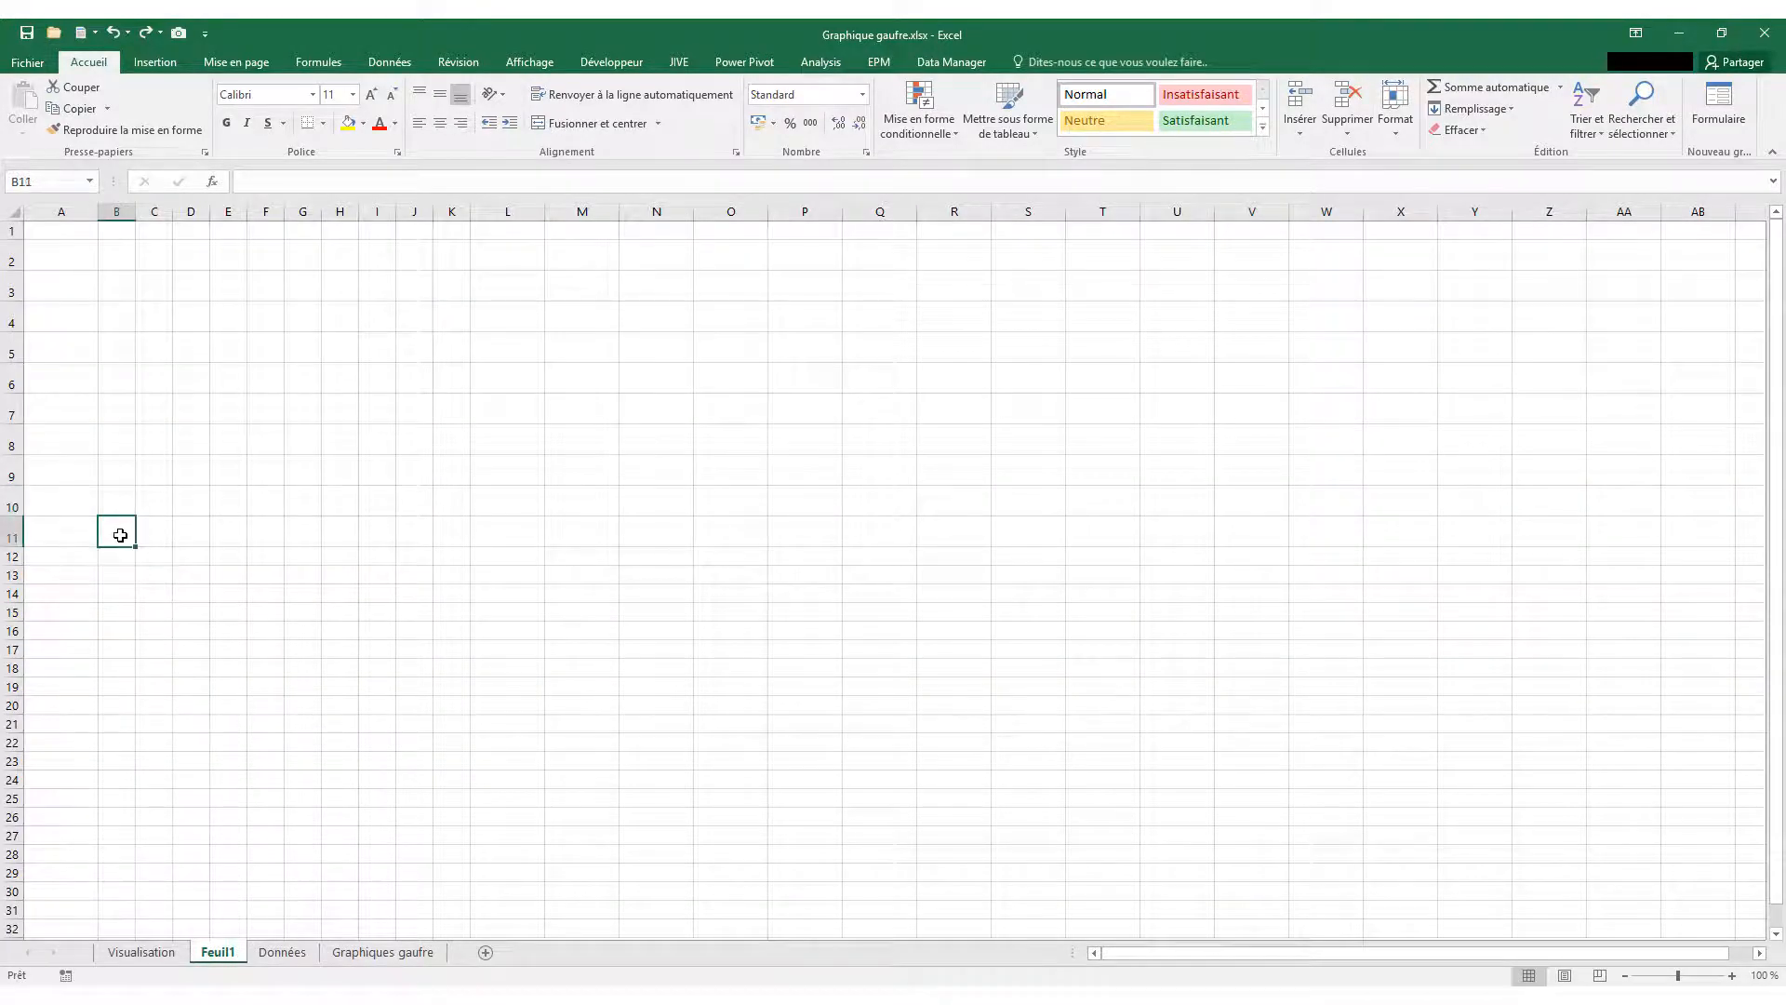
pyautogui.write('1%')
pyautogui.press('Return')
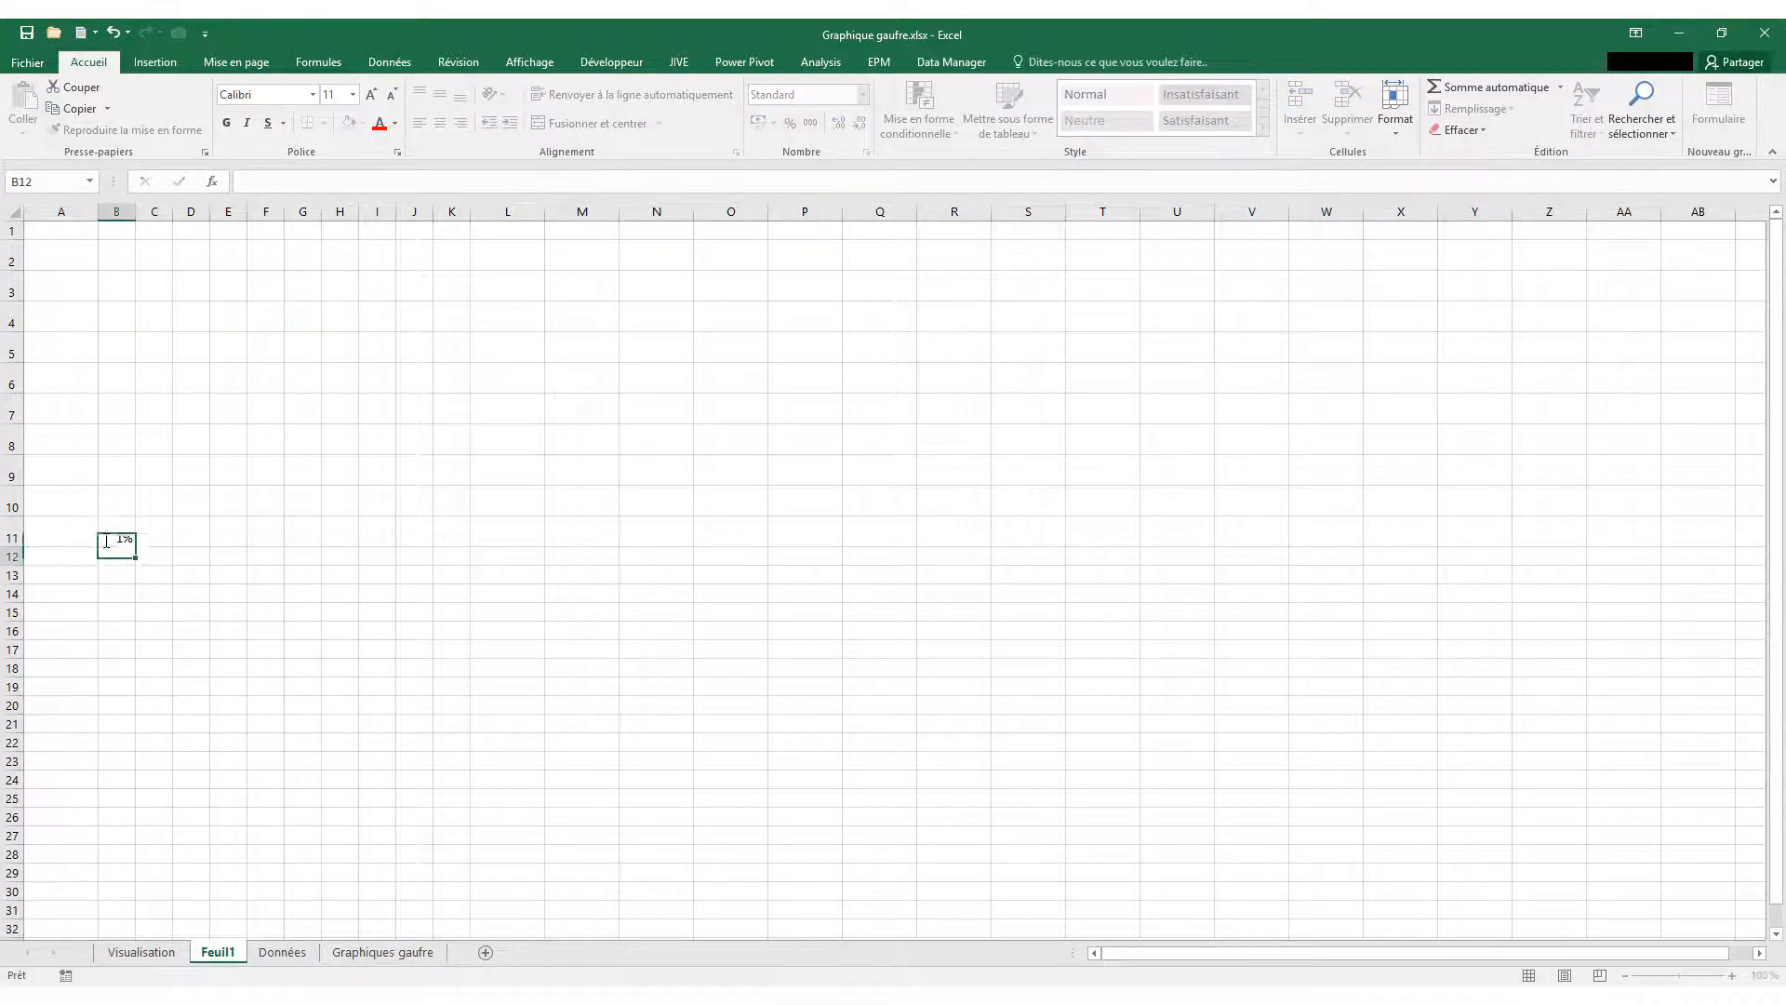
pyautogui.click(139, 522)
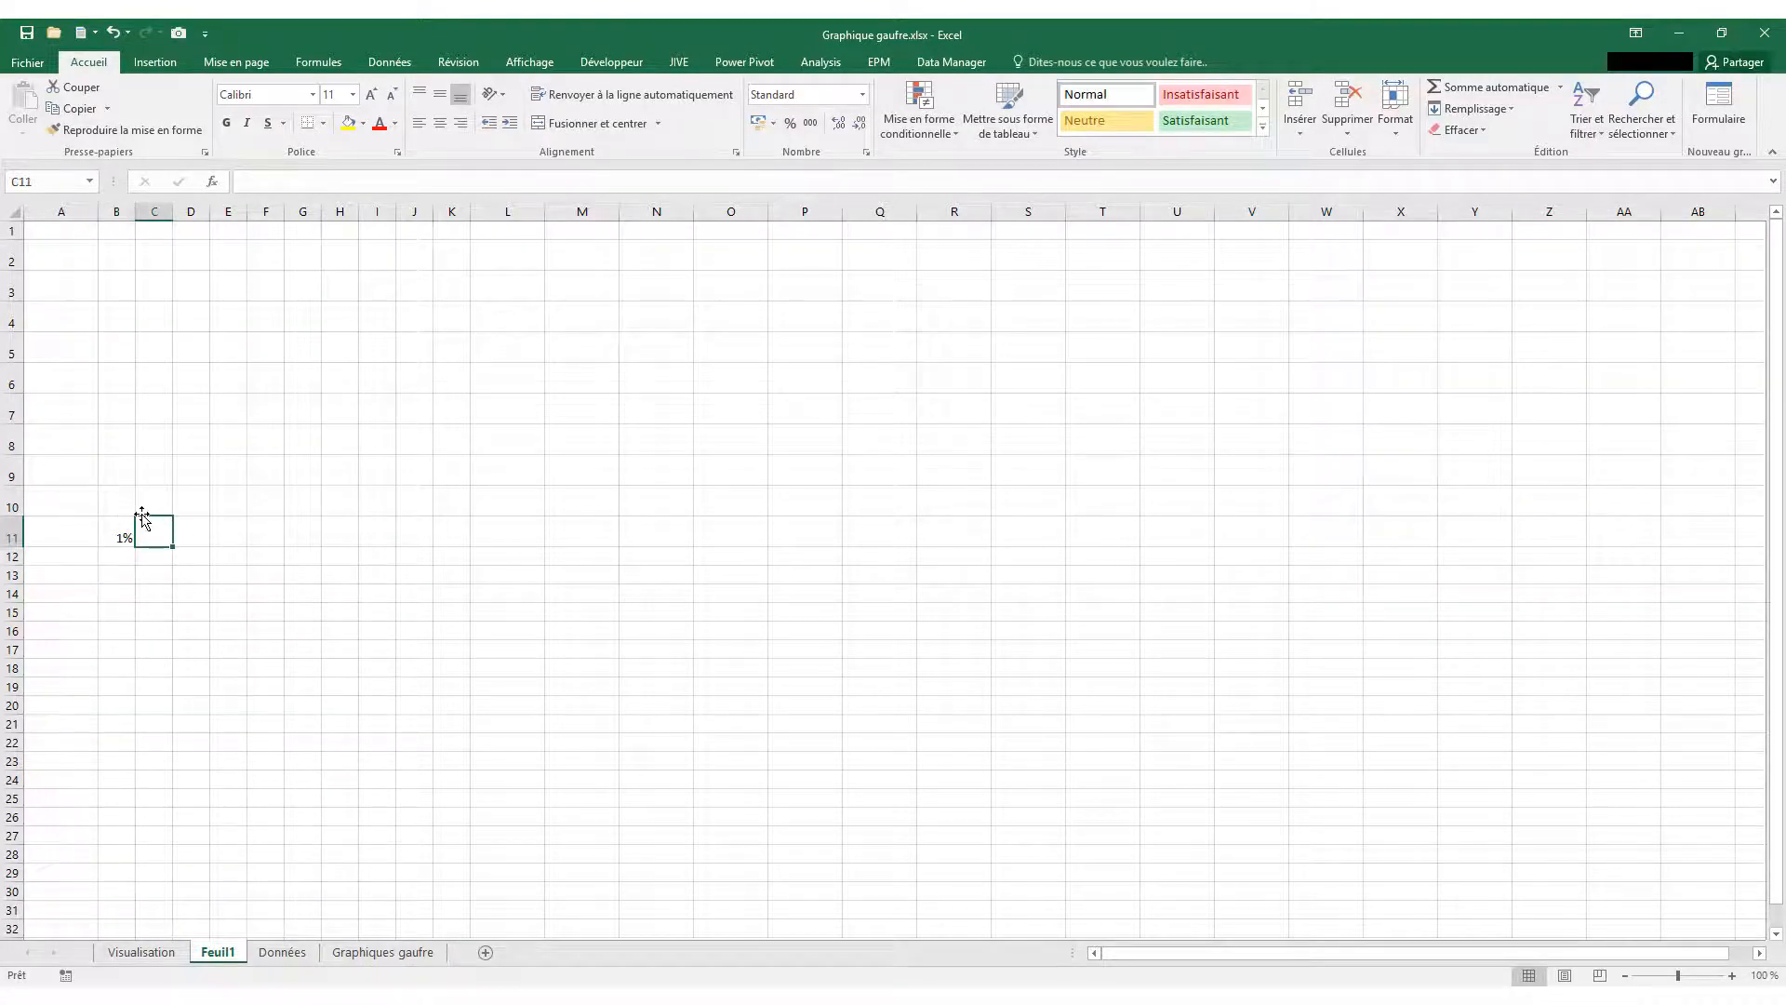
pyautogui.write('2')
pyautogui.press('Return')
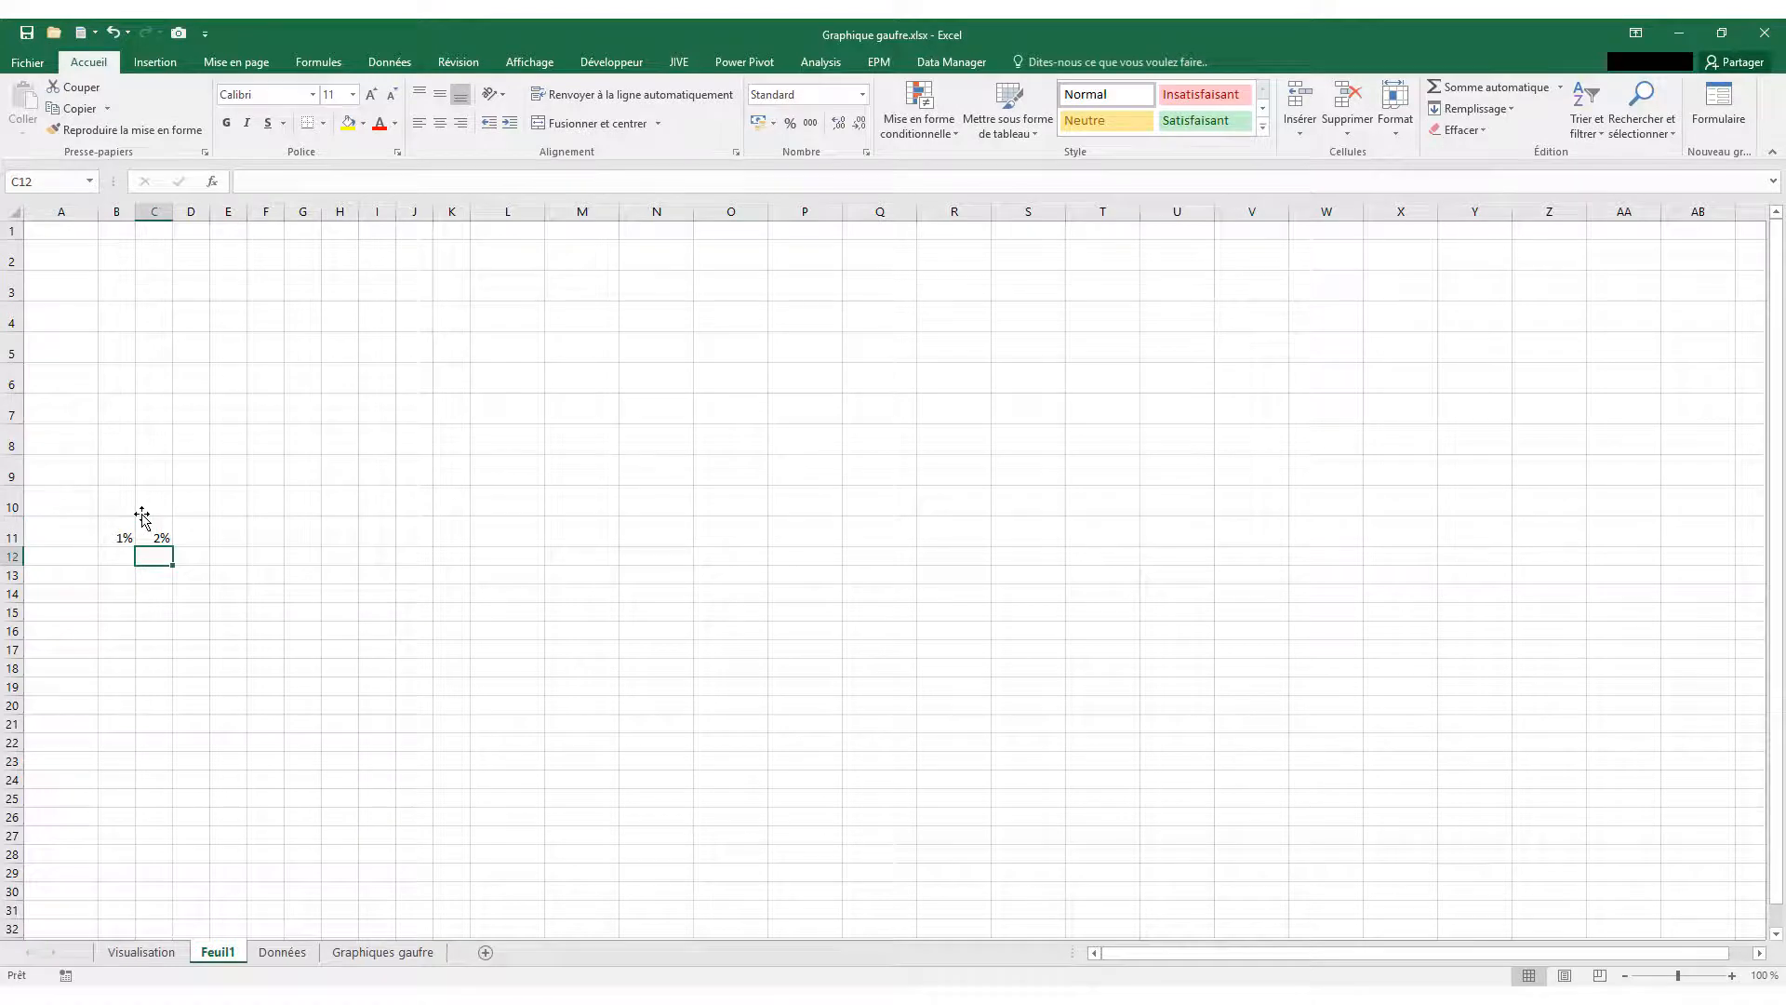
pyautogui.moveTo(124, 527); pyautogui.dragTo(172, 527)
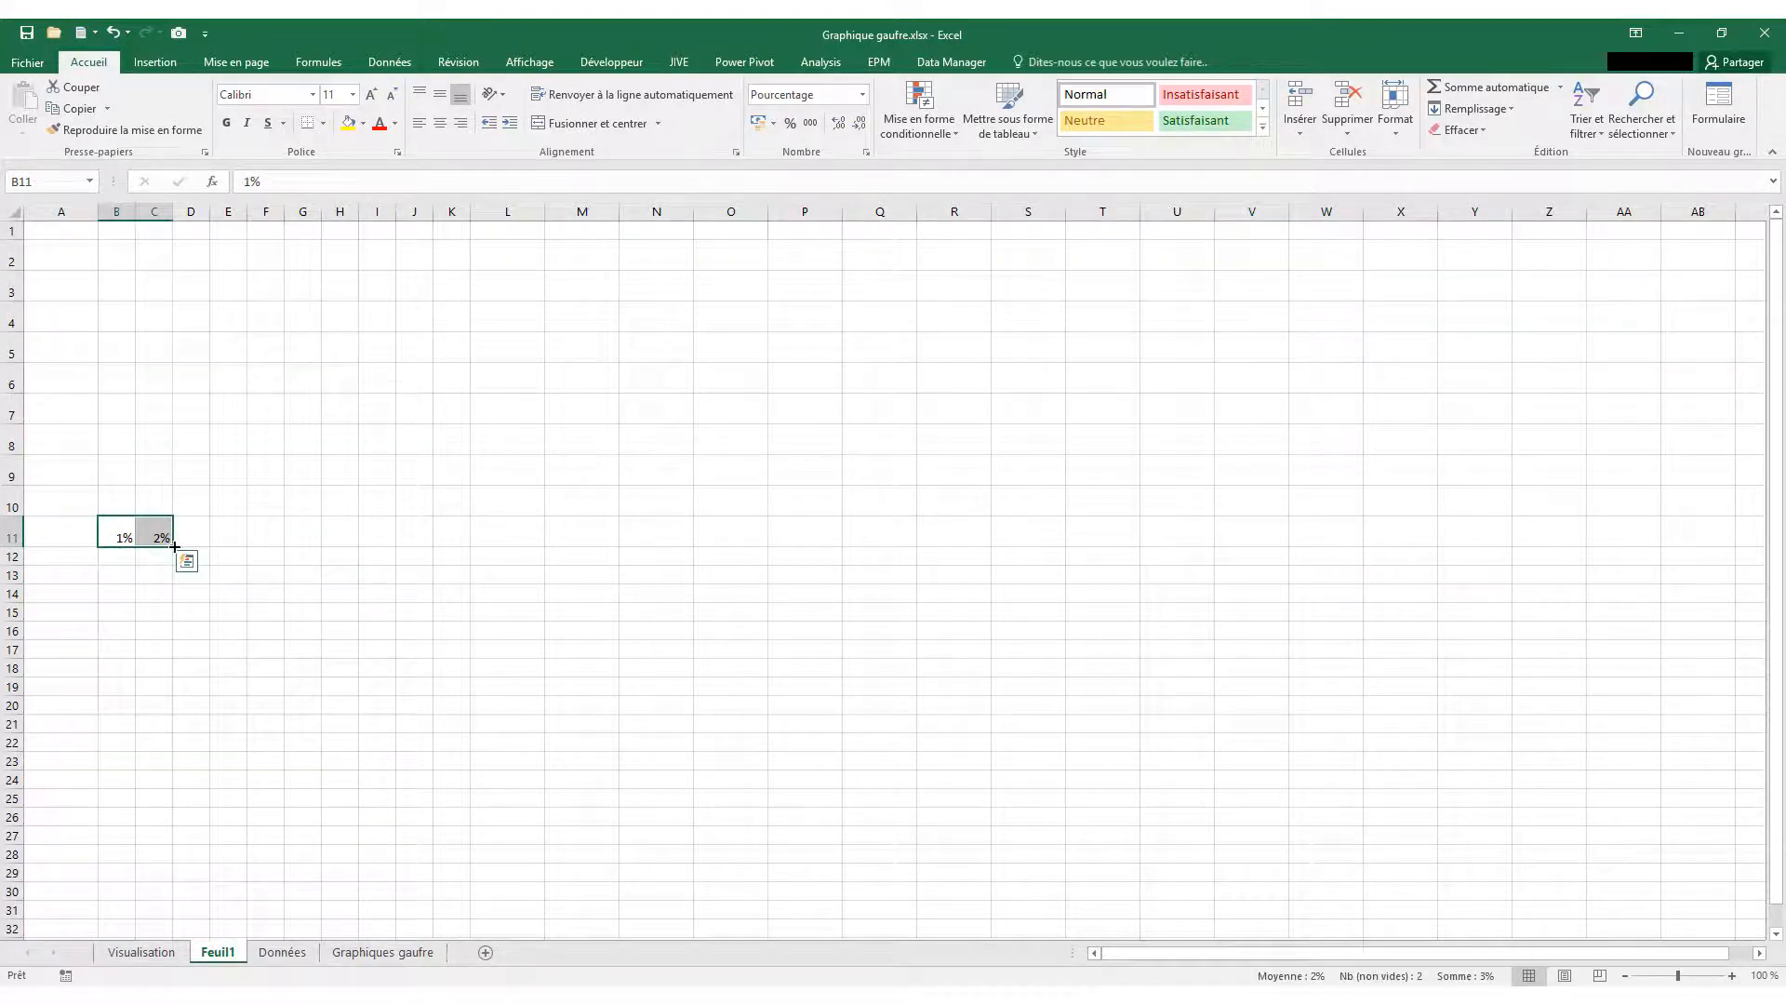
pyautogui.moveTo(172, 547); pyautogui.dragTo(470, 548)
# Enter the formula =10%+B11 in B10 and format the cell as a percentage without decimals.
pyautogui.click(123, 490)
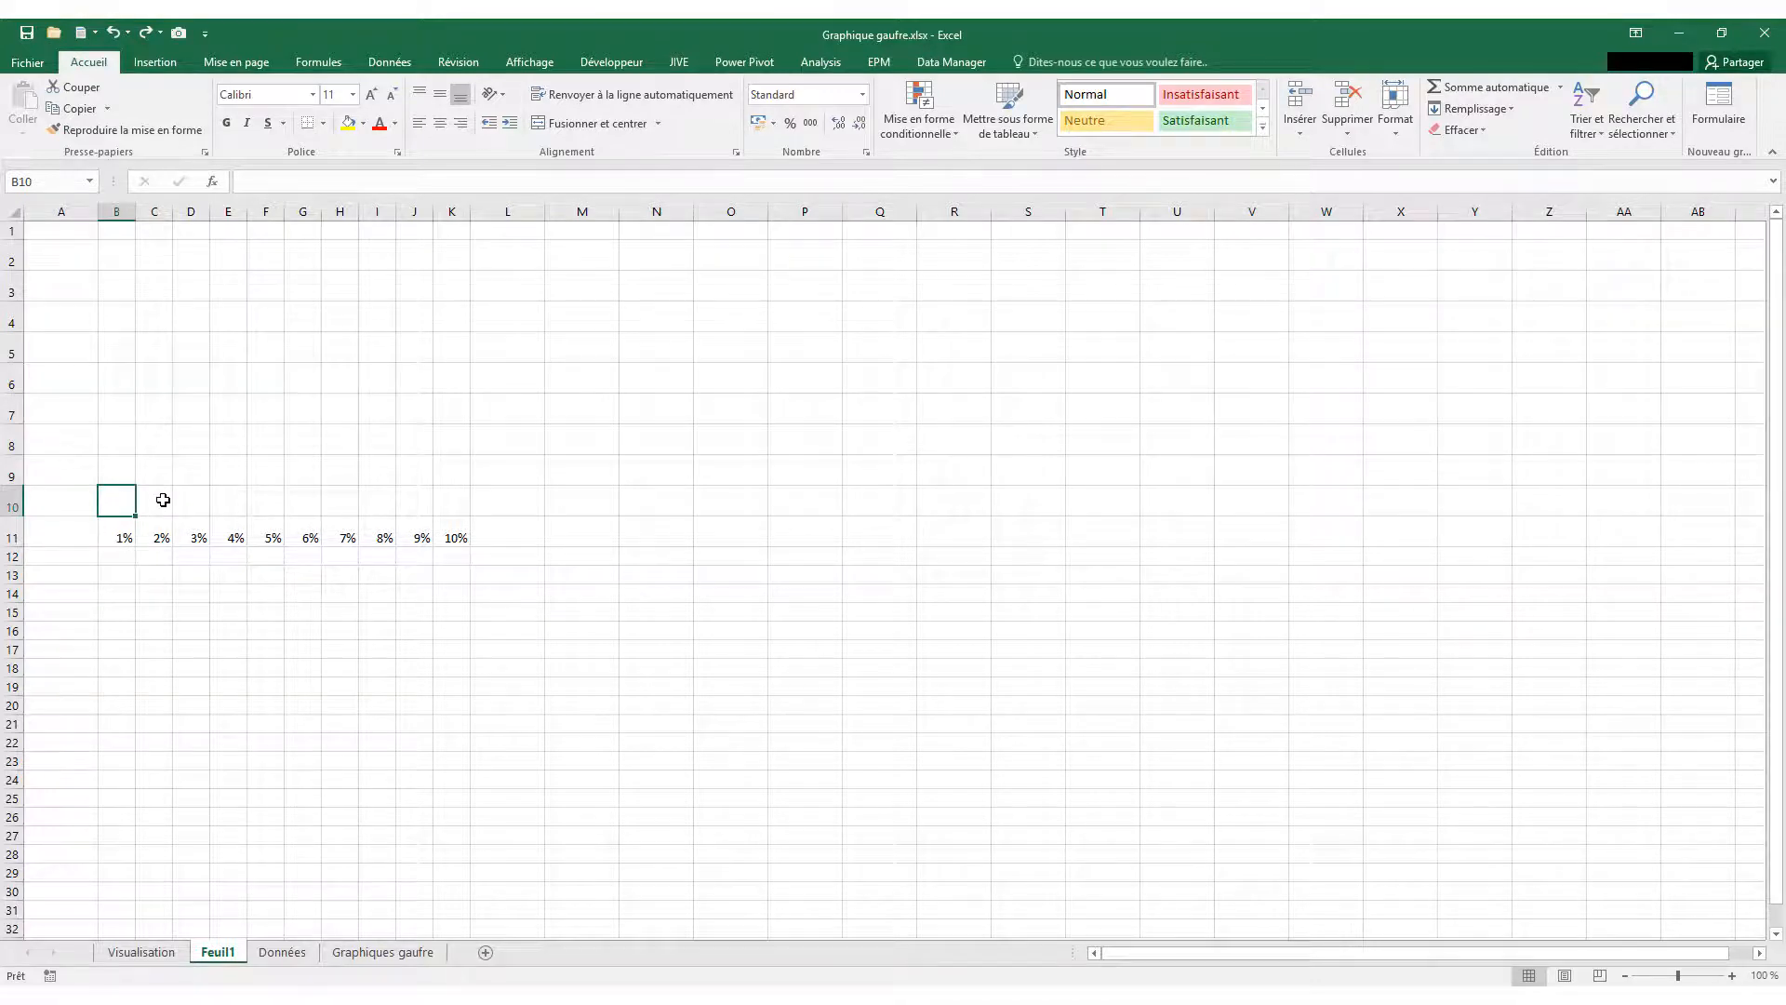
pyautogui.write('=10%+')
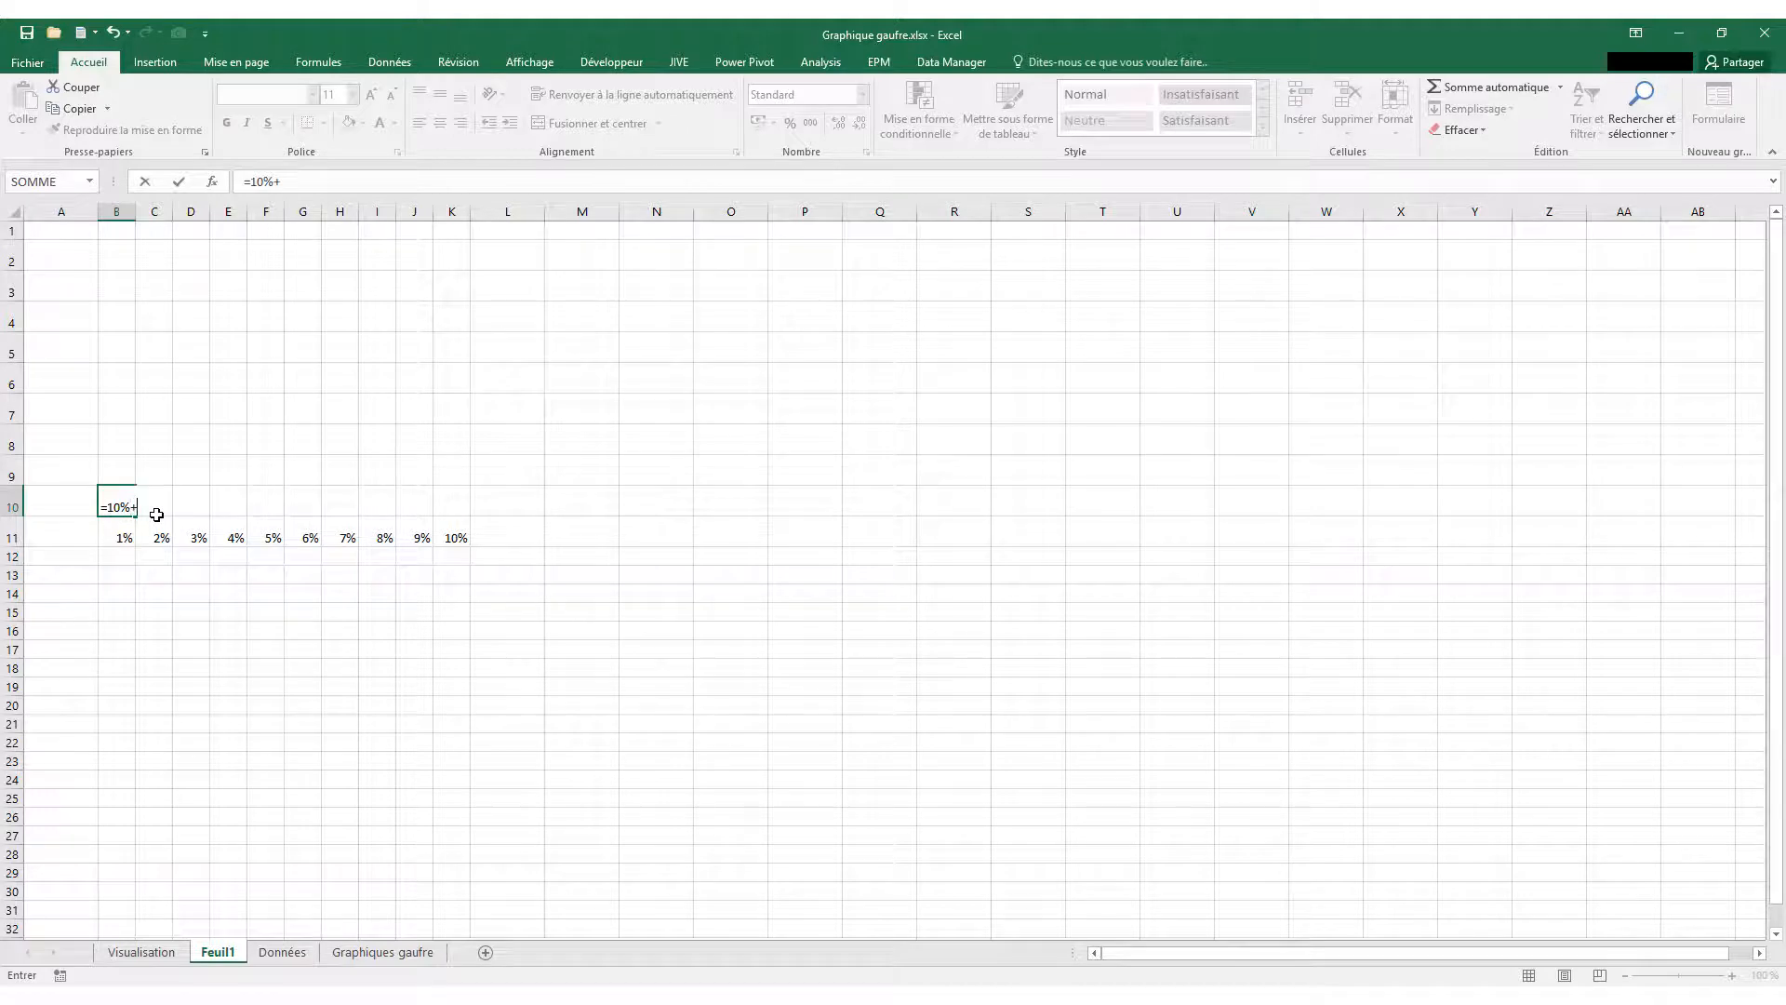
pyautogui.click(119, 538)
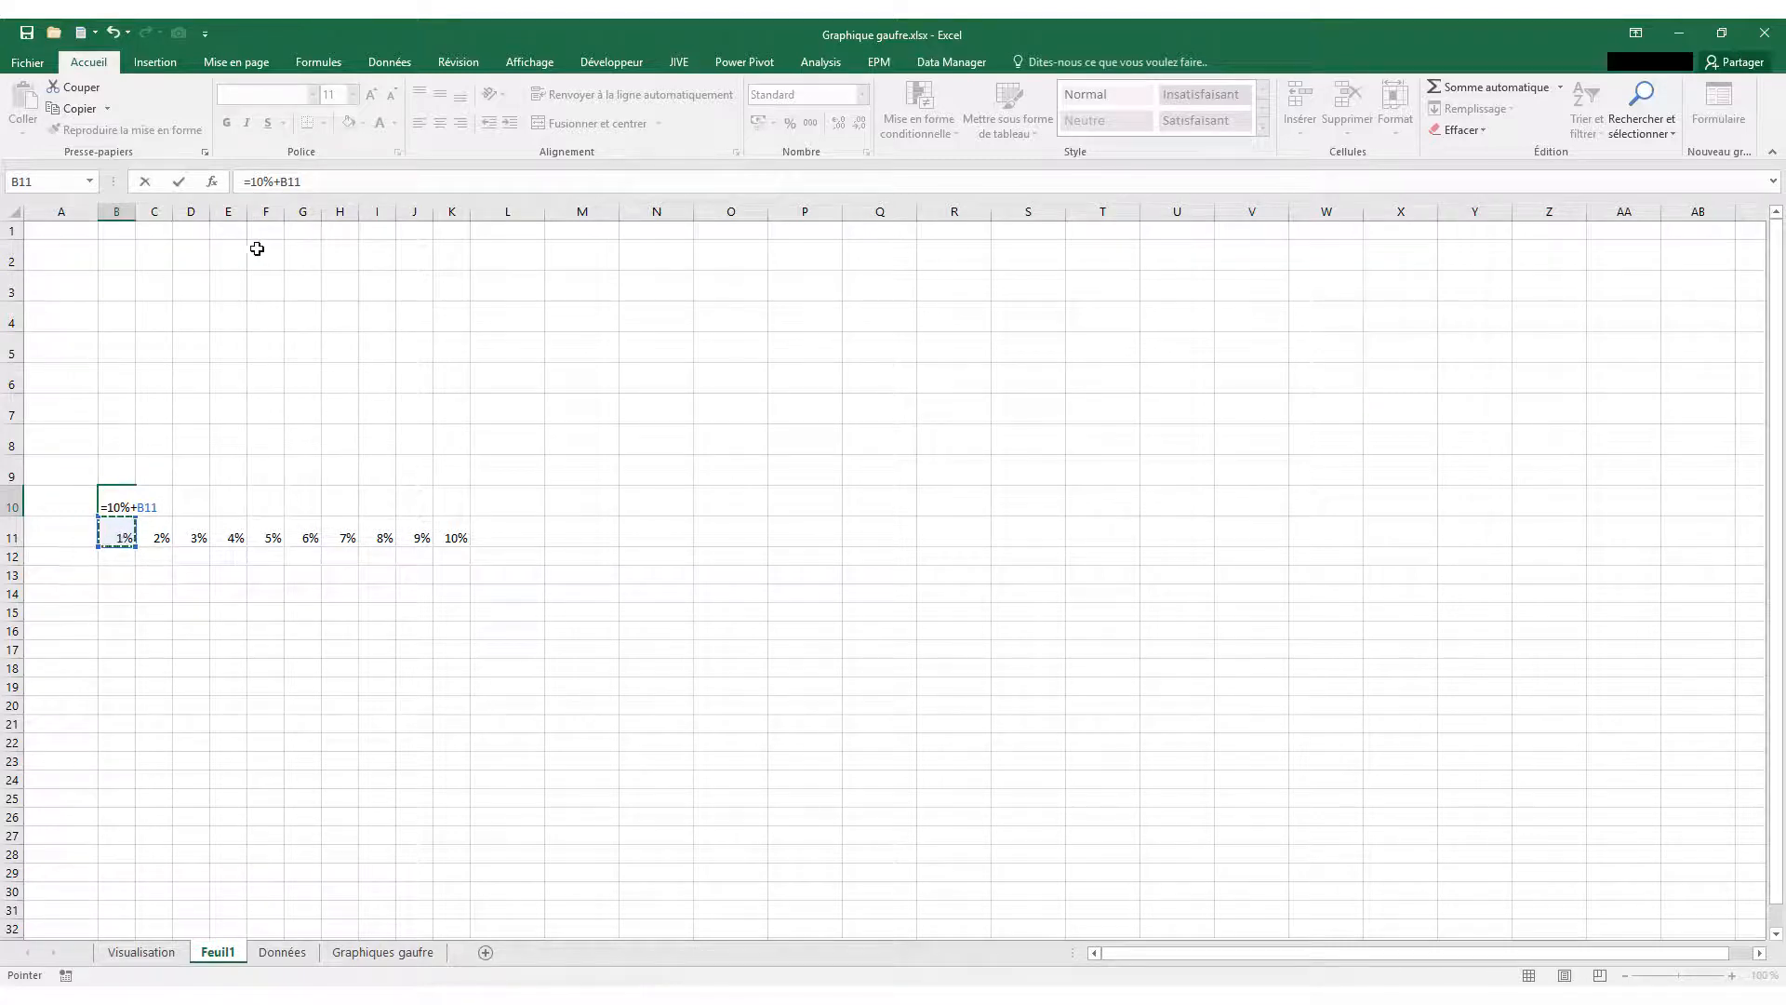
pyautogui.press('Return')
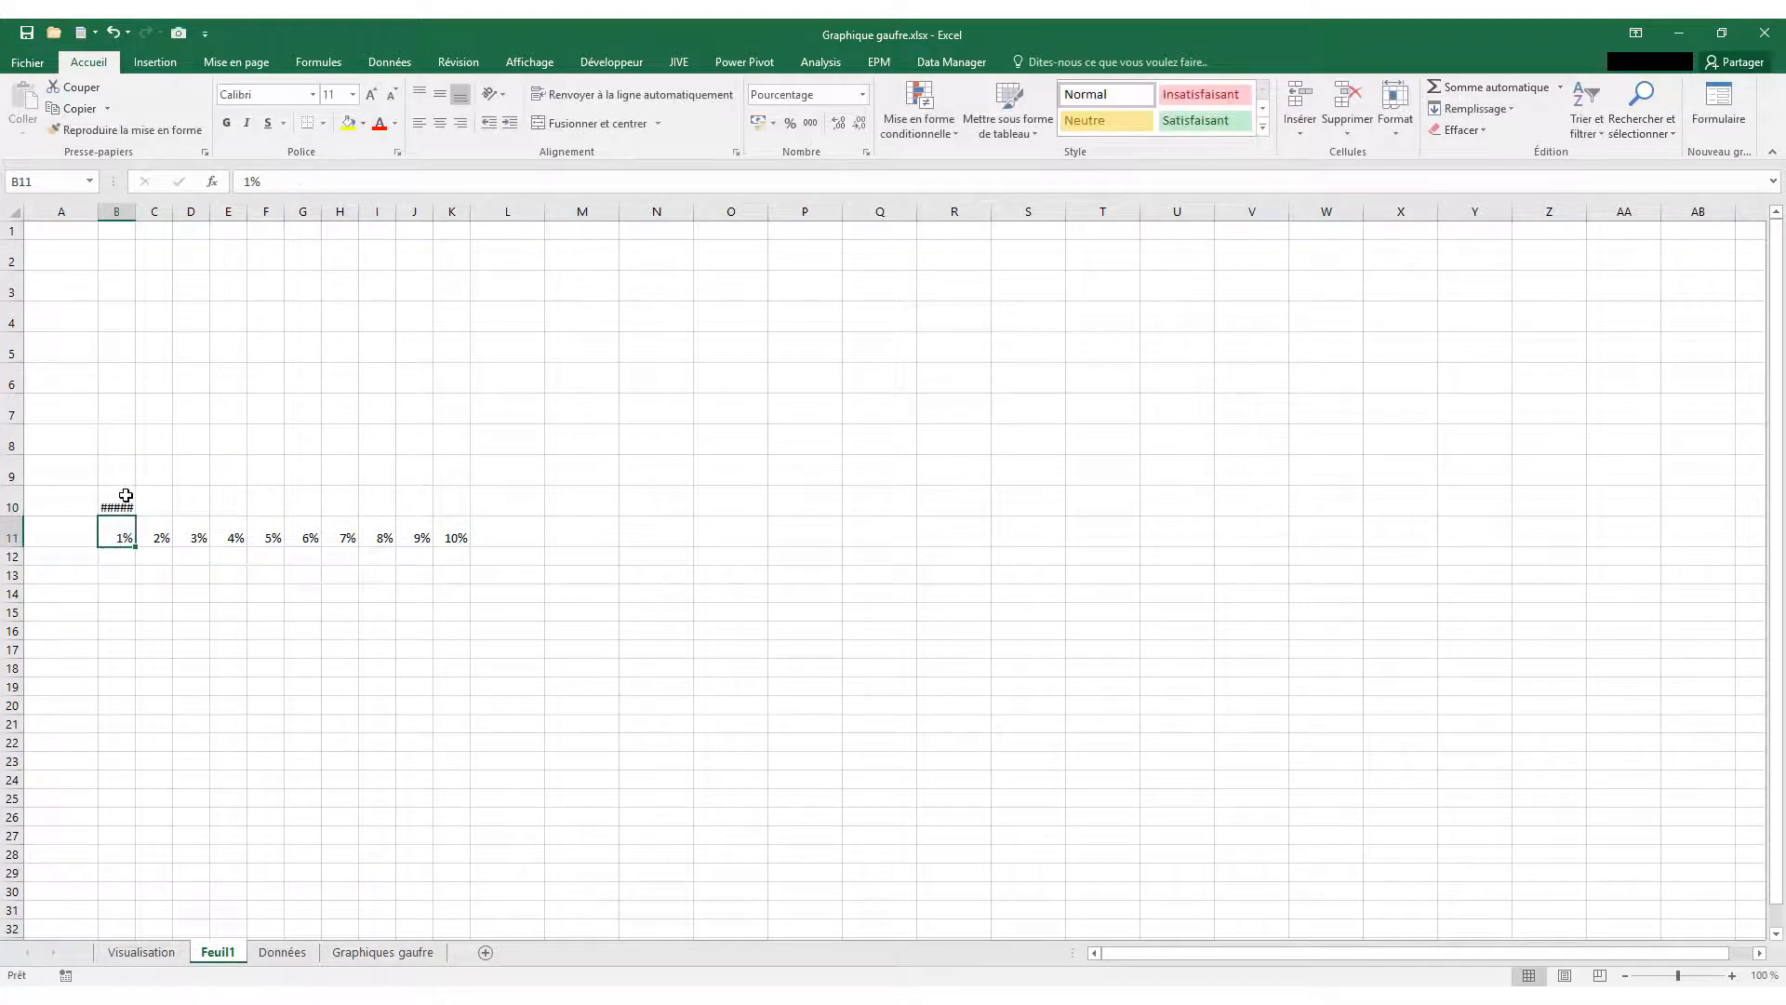
pyautogui.click(126, 495)
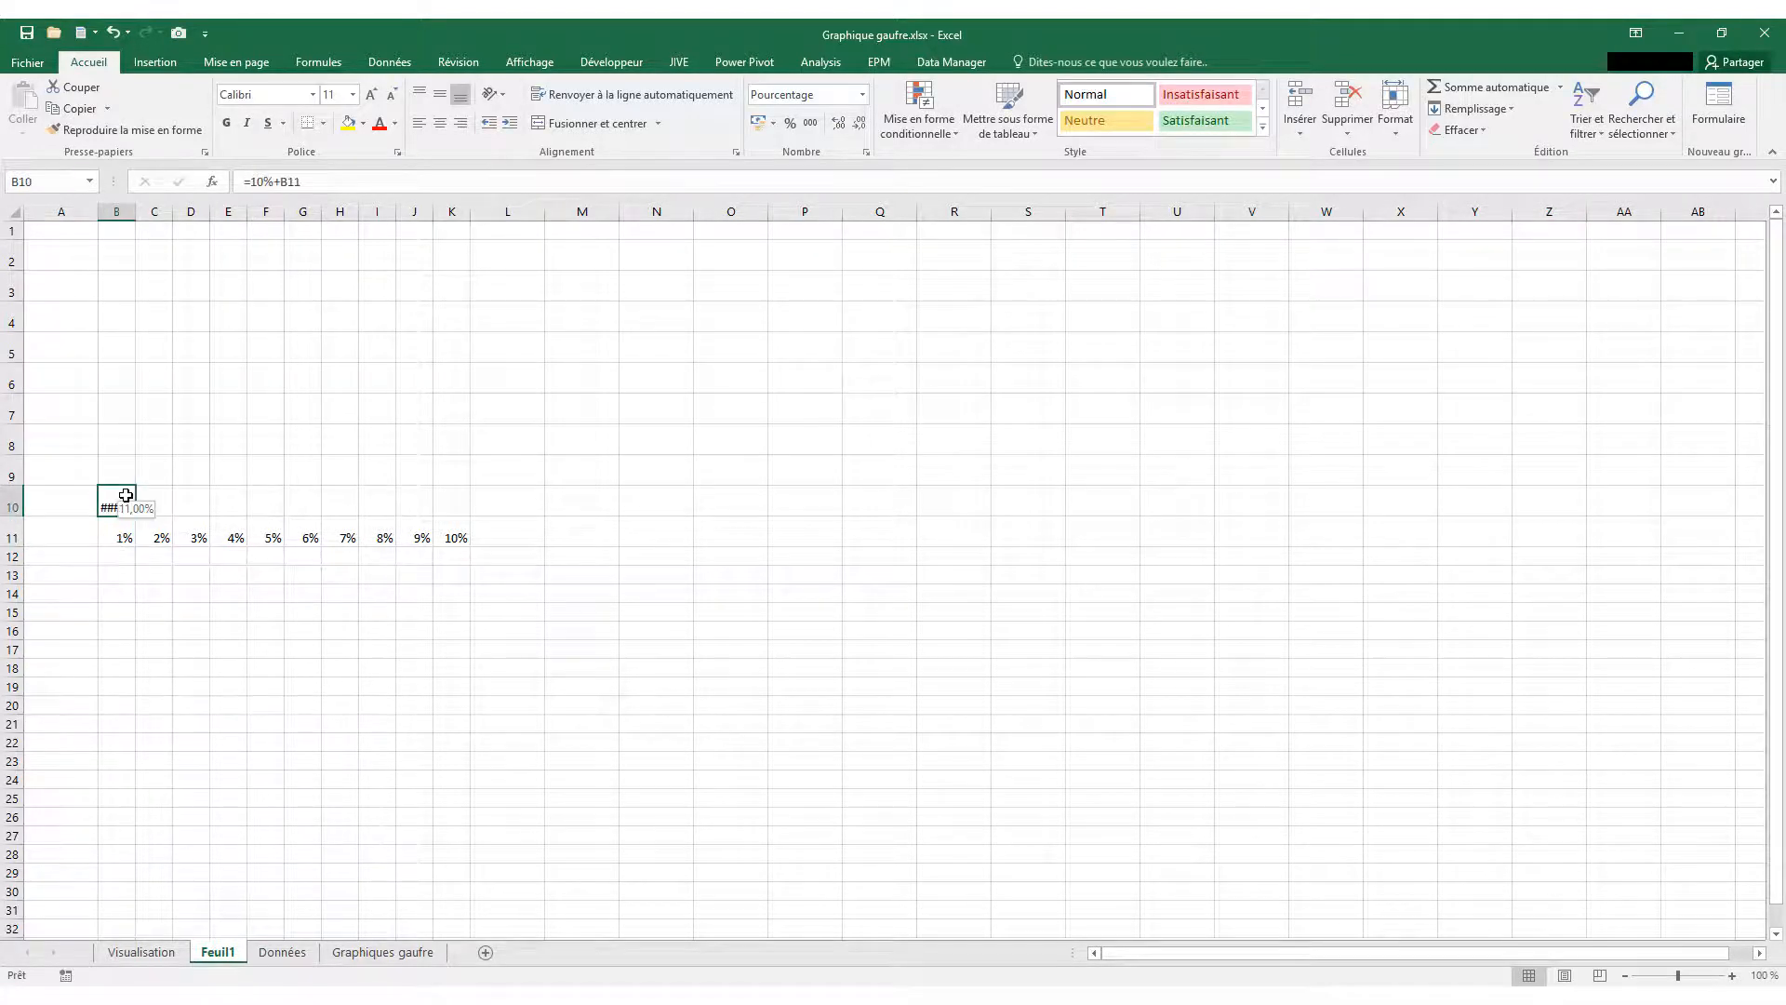
pyautogui.click(858, 123)
# Copy the B10 formula across to K10 and up to row 2 to fill the ten-by-ten percentage grid.
pyautogui.moveTo(135, 516); pyautogui.dragTo(161, 515)
pyautogui.moveTo(188, 517); pyautogui.dragTo(460, 513)
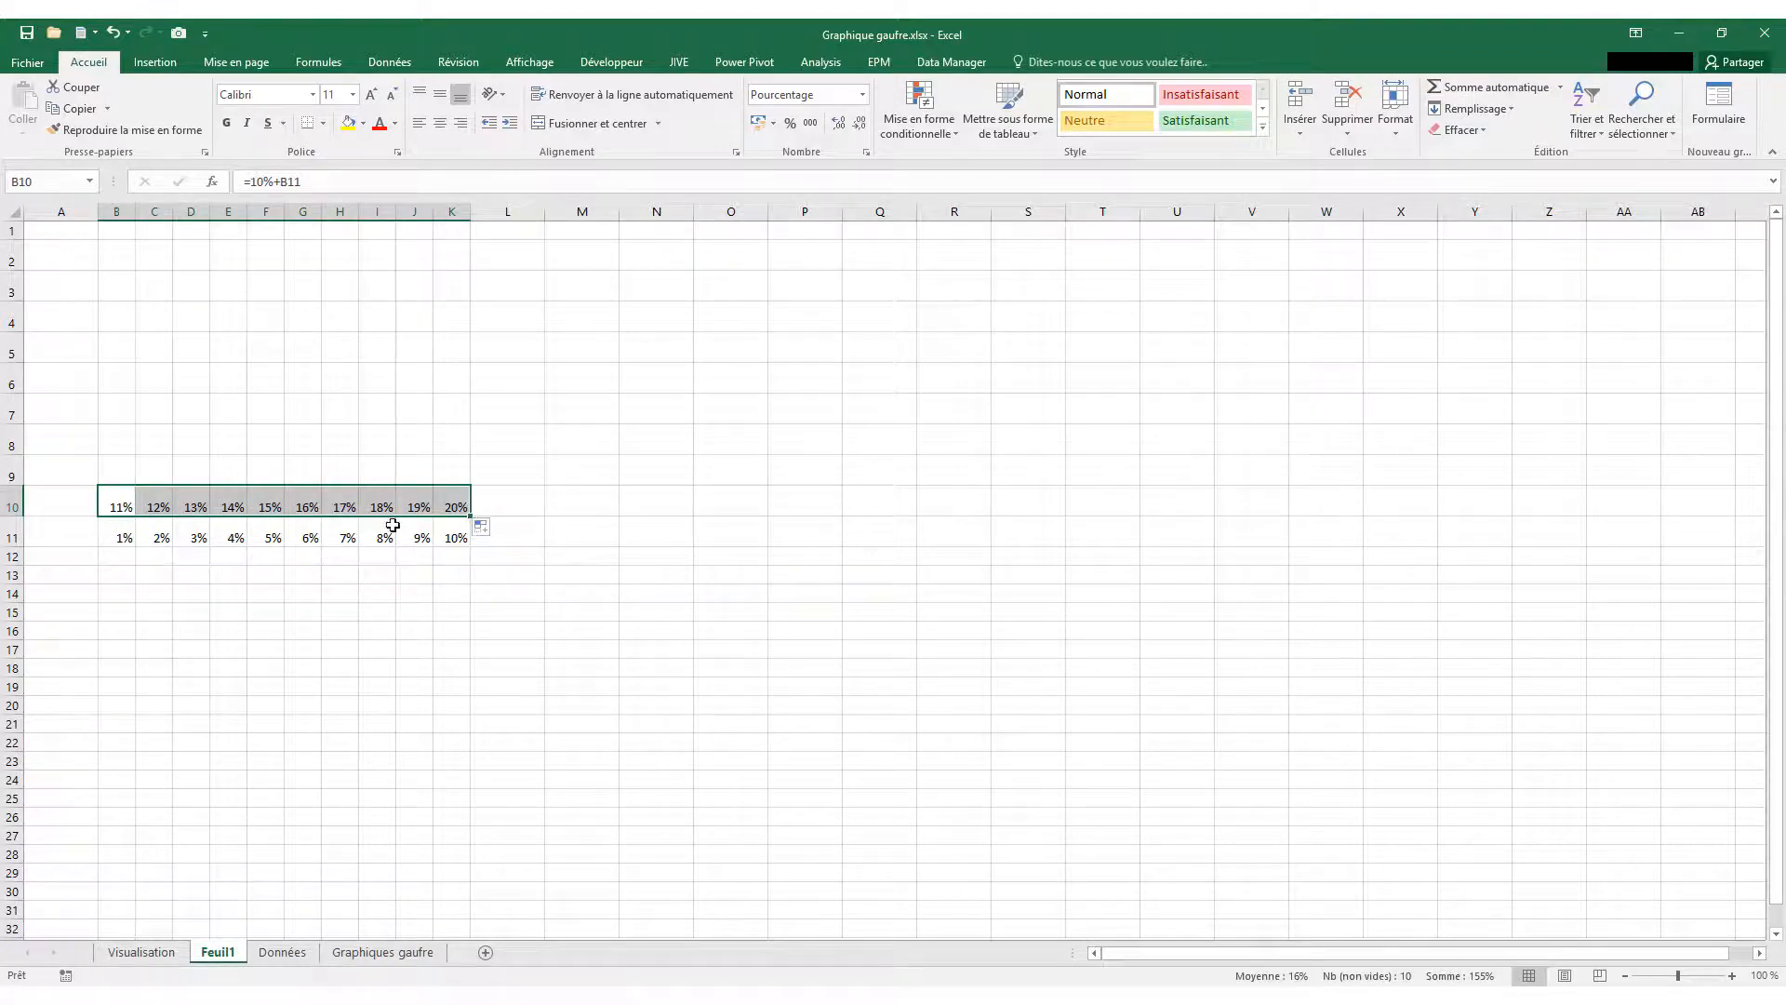
pyautogui.moveTo(471, 515); pyautogui.dragTo(466, 244)
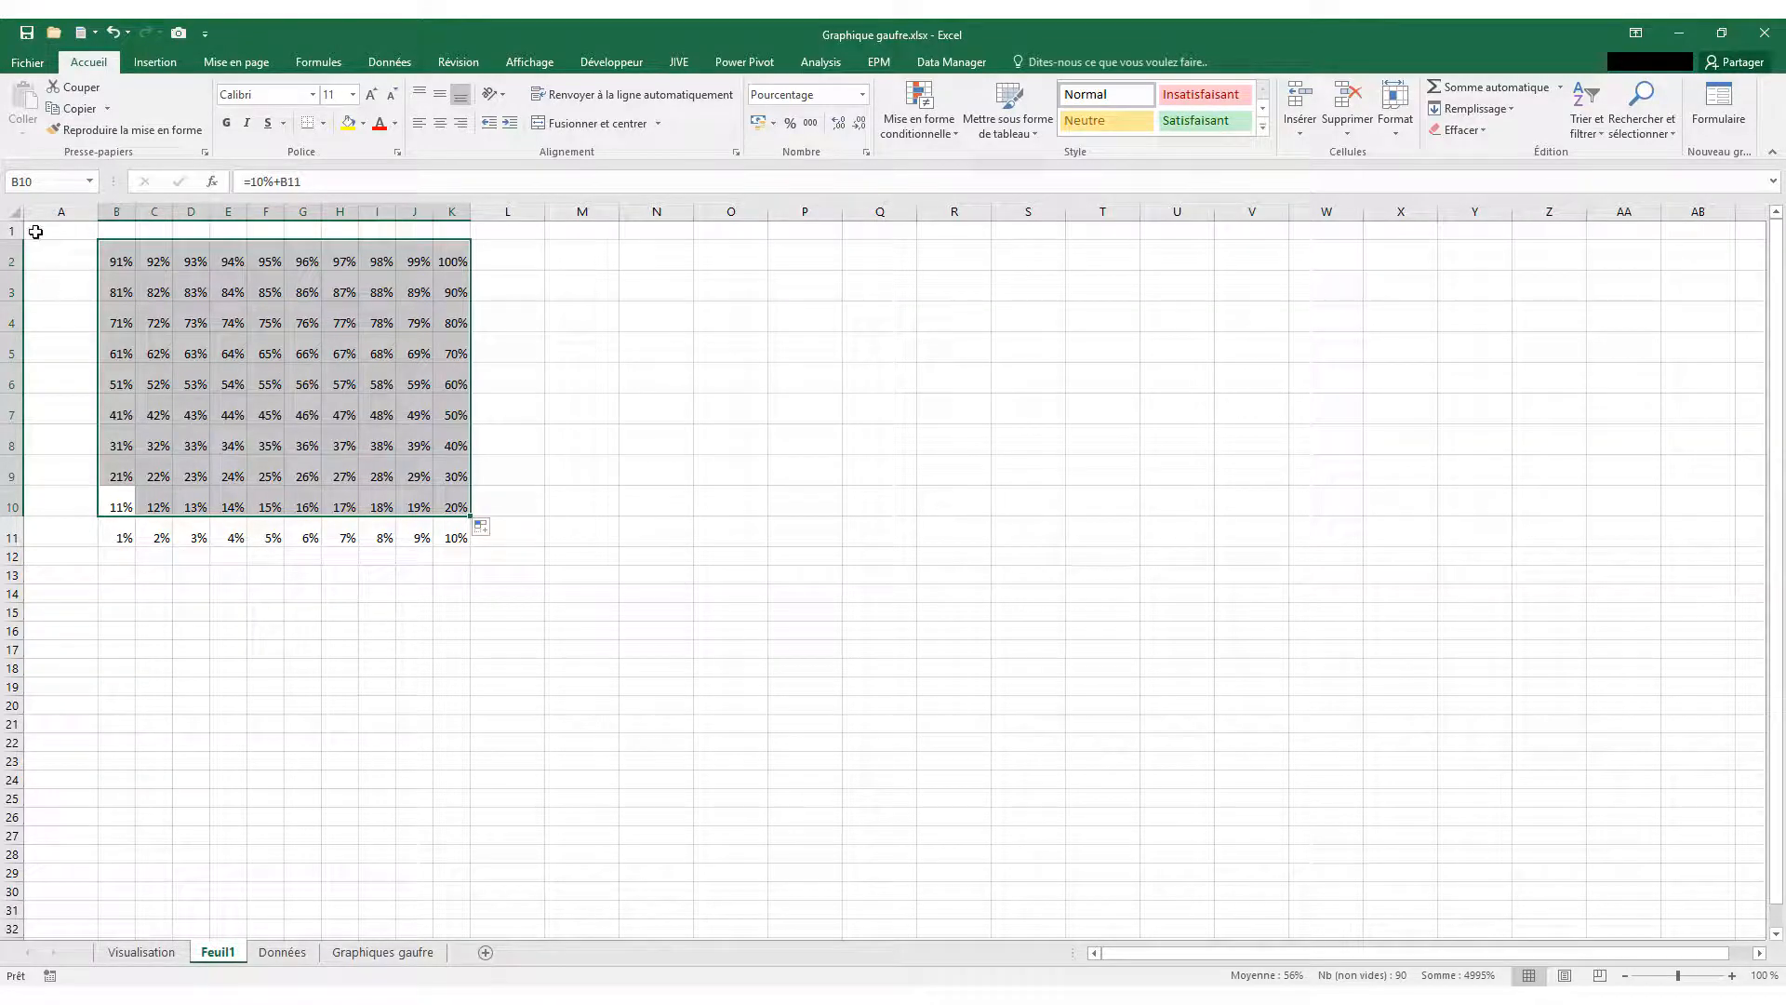
# Fill the whole worksheet with a white background.
pyautogui.click(15, 212)
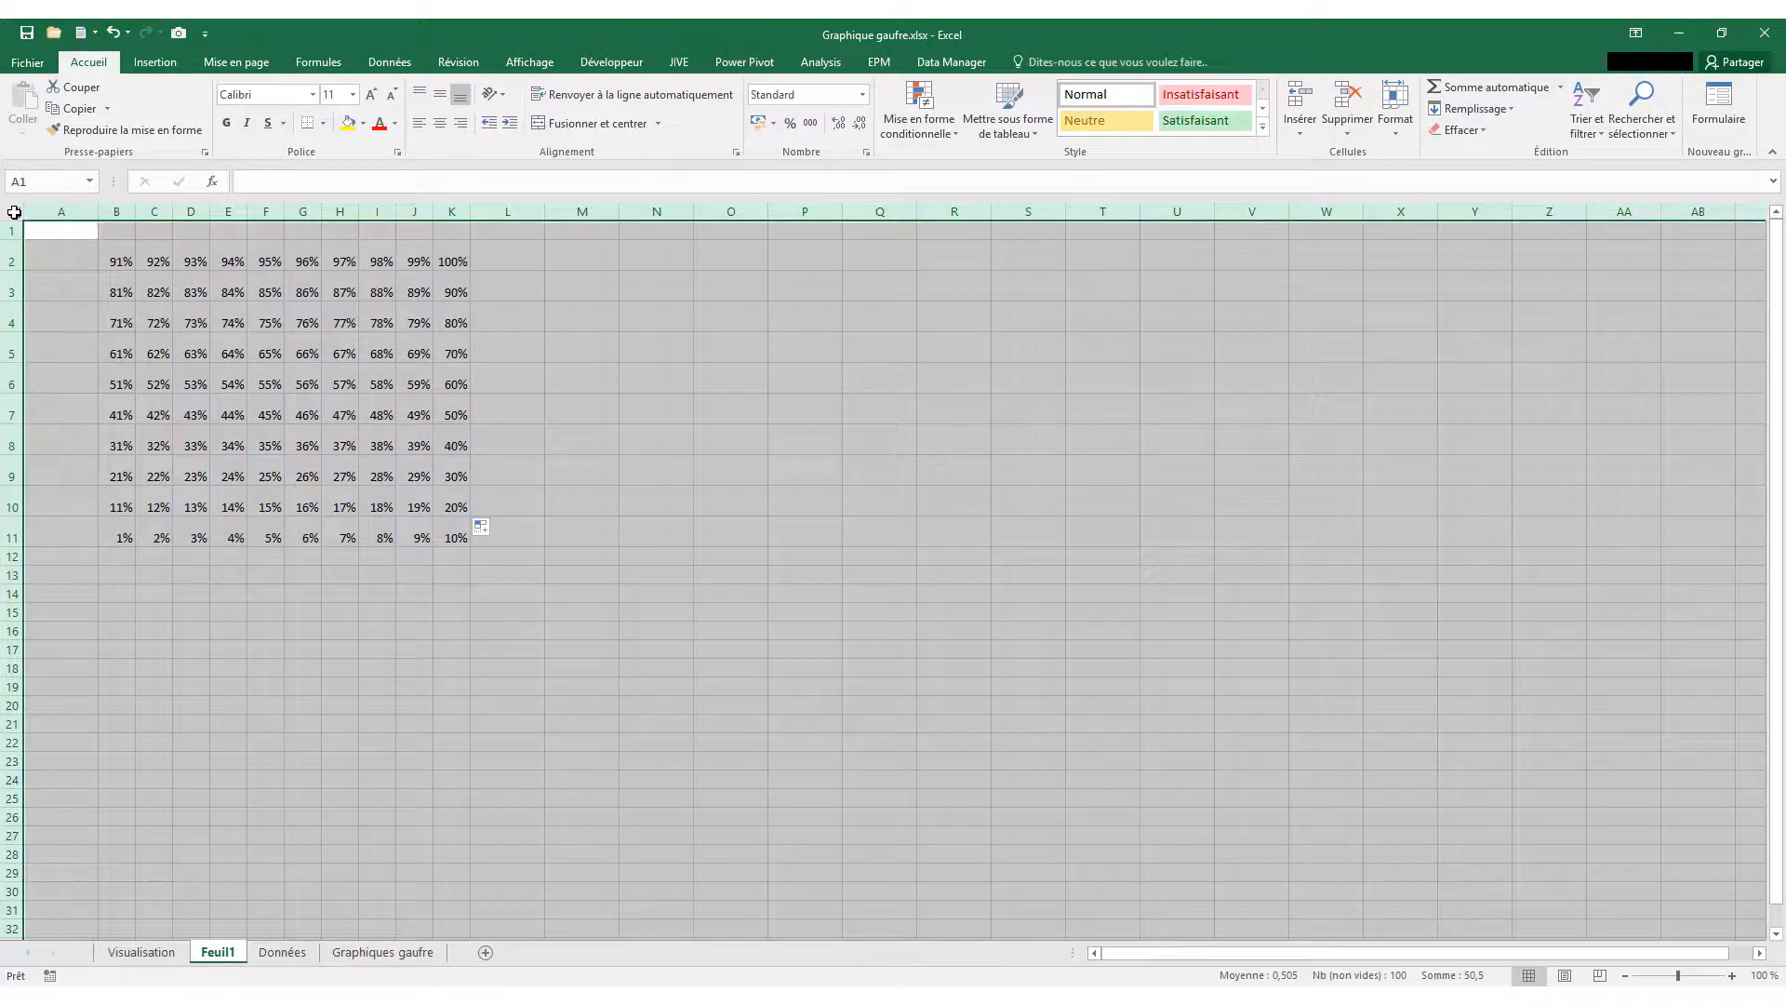
pyautogui.click(362, 123)
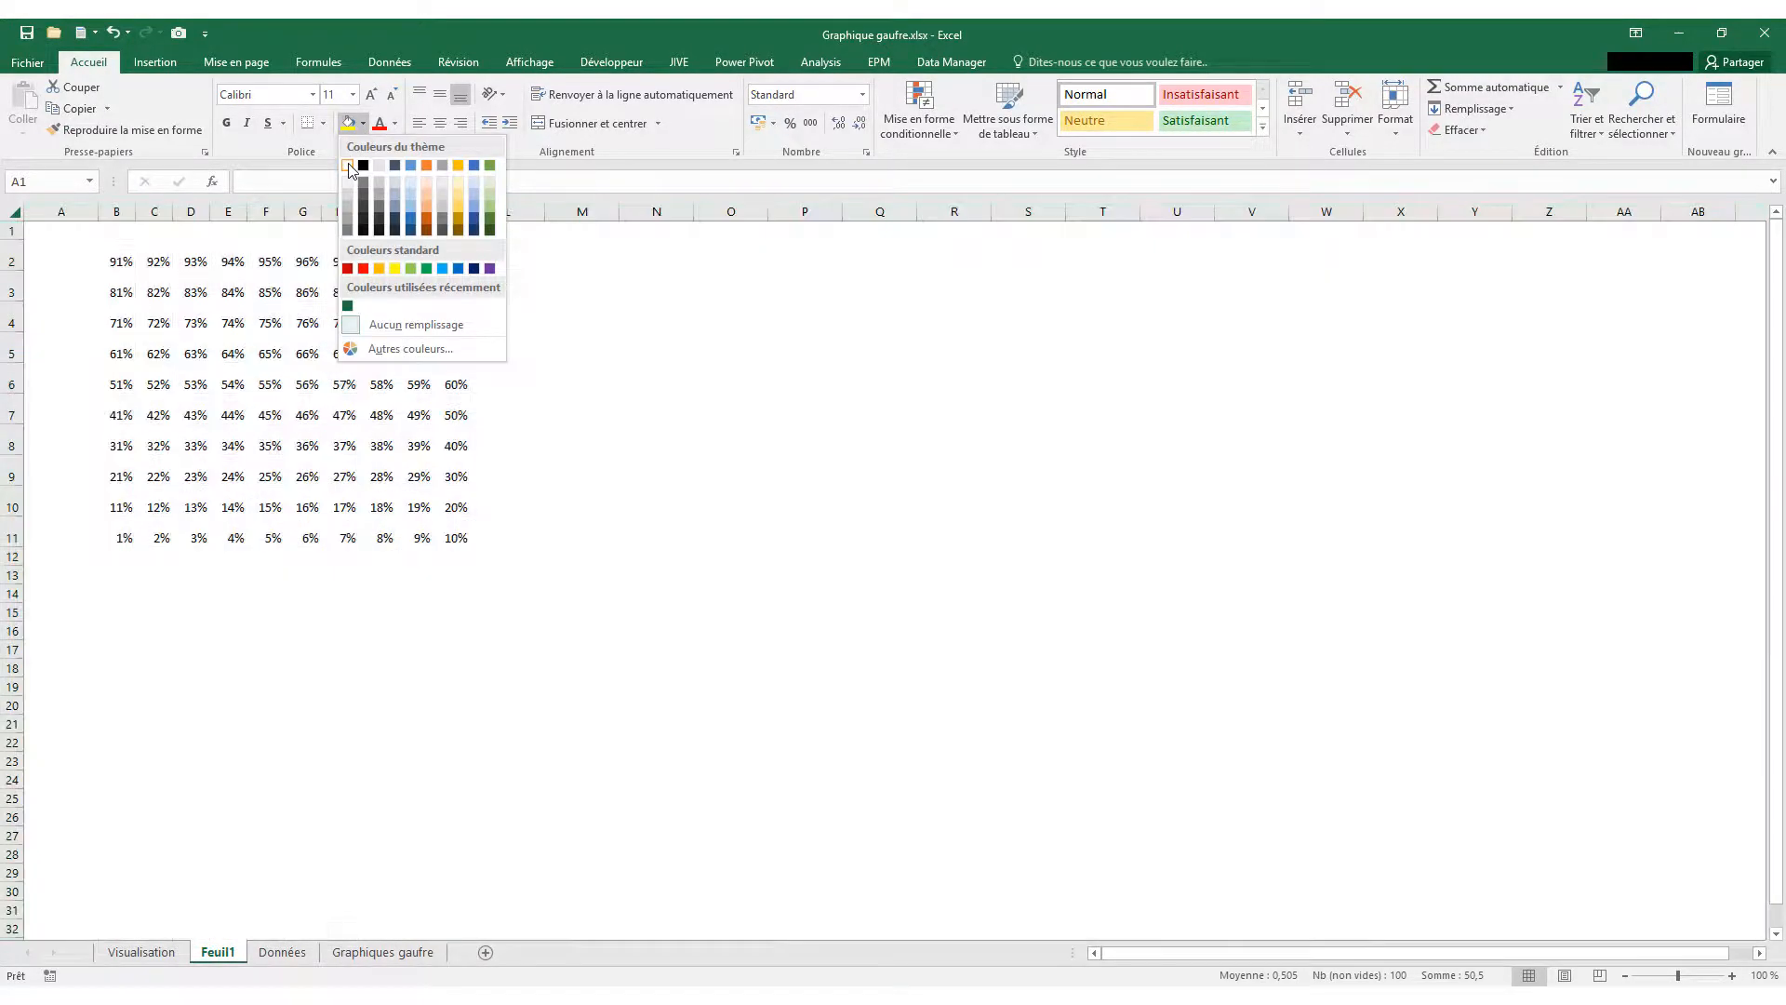
pyautogui.click(348, 165)
pyautogui.click(121, 571)
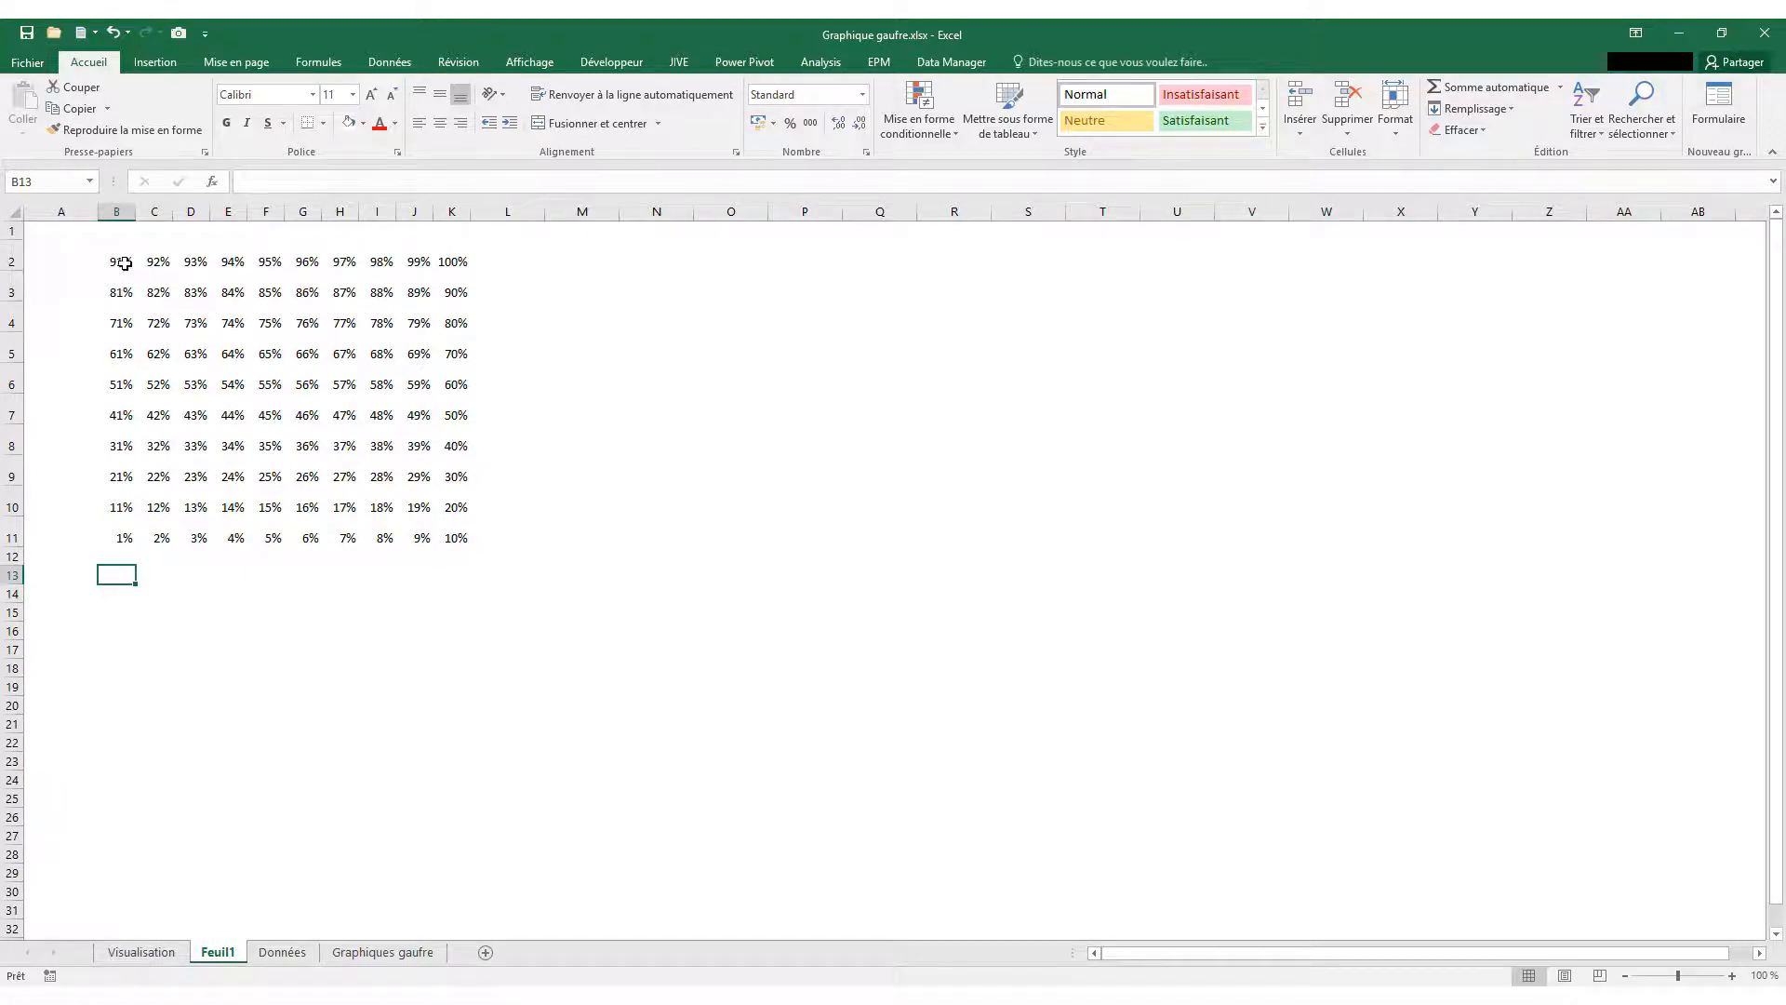
# Fill the percentage grid B2:K11 with light grey and set its font to the same light grey to hide the numbers.
pyautogui.moveTo(121, 261); pyautogui.dragTo(451, 530)
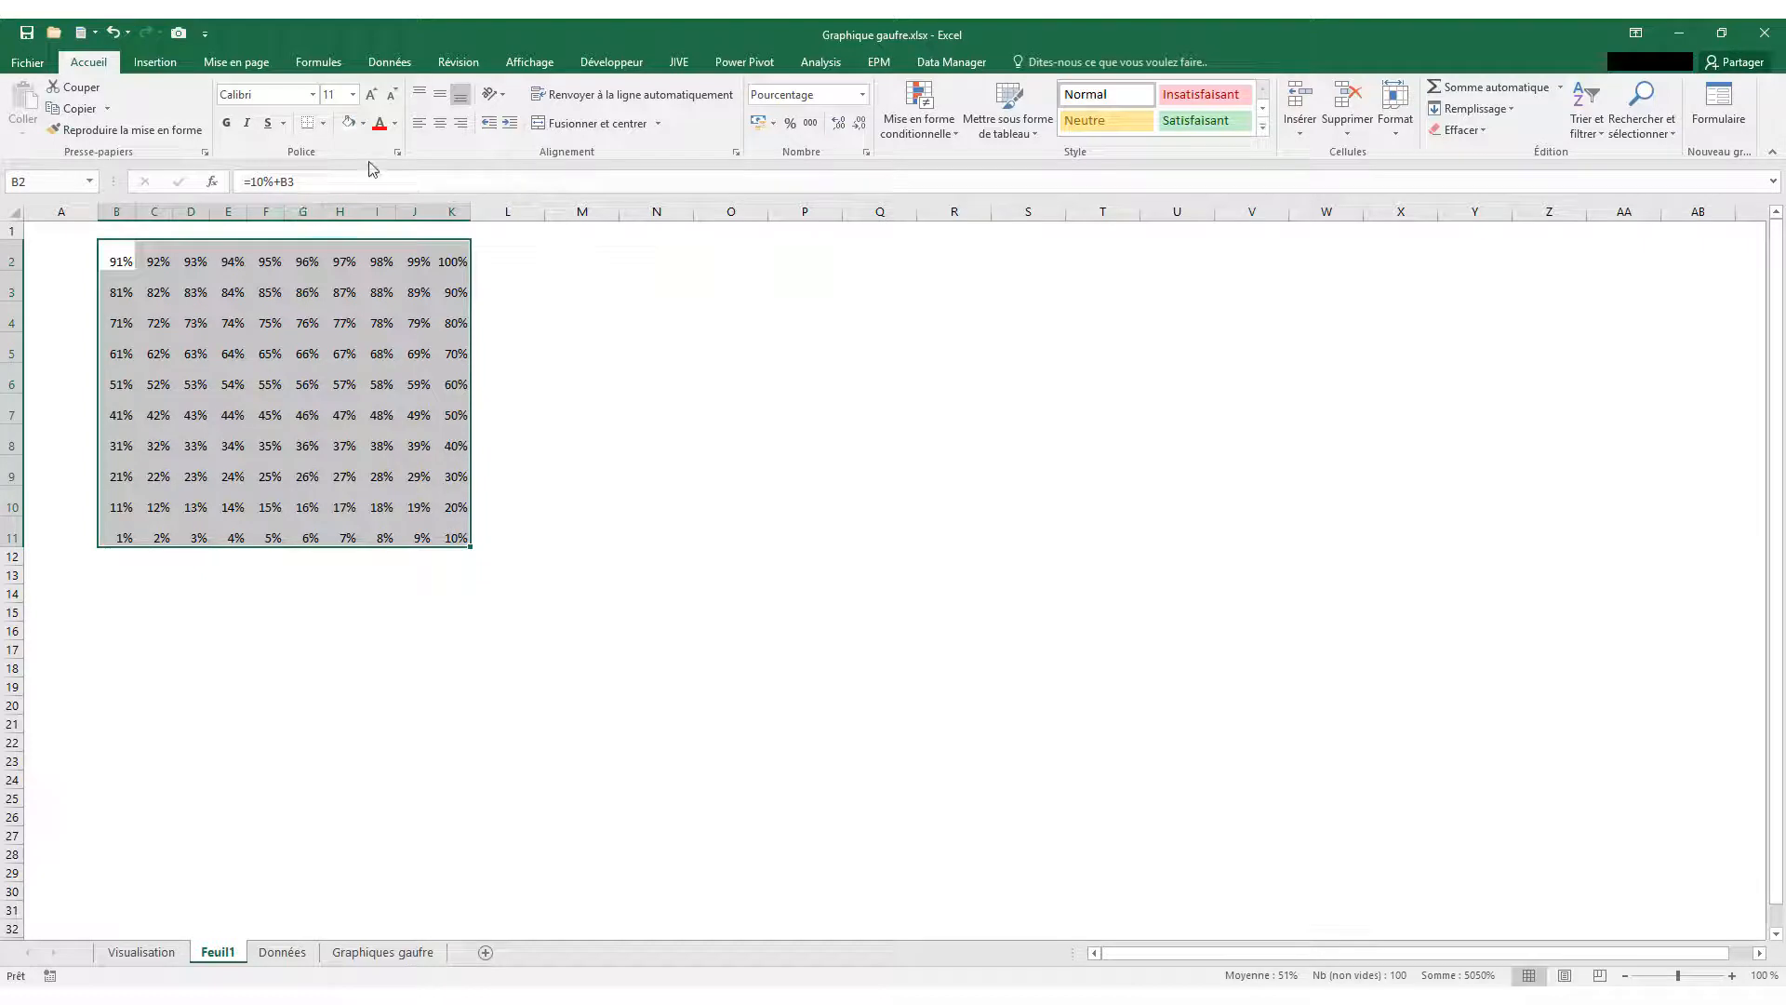
pyautogui.click(363, 124)
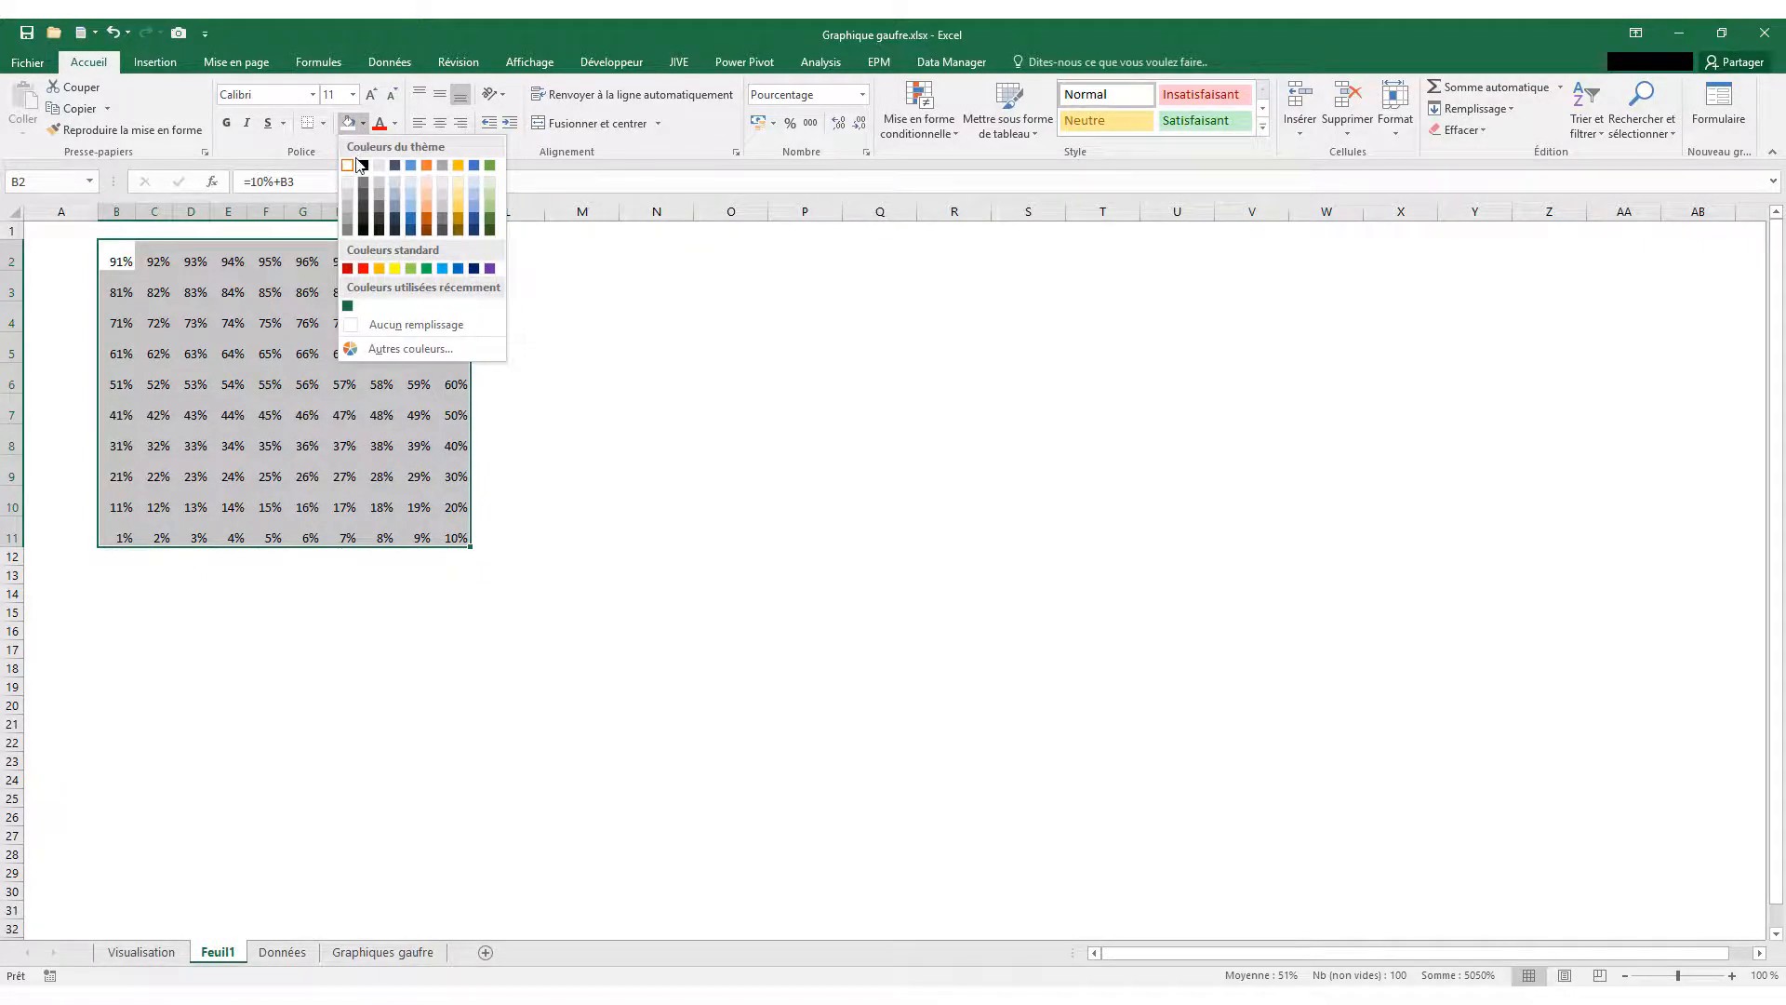
pyautogui.click(351, 192)
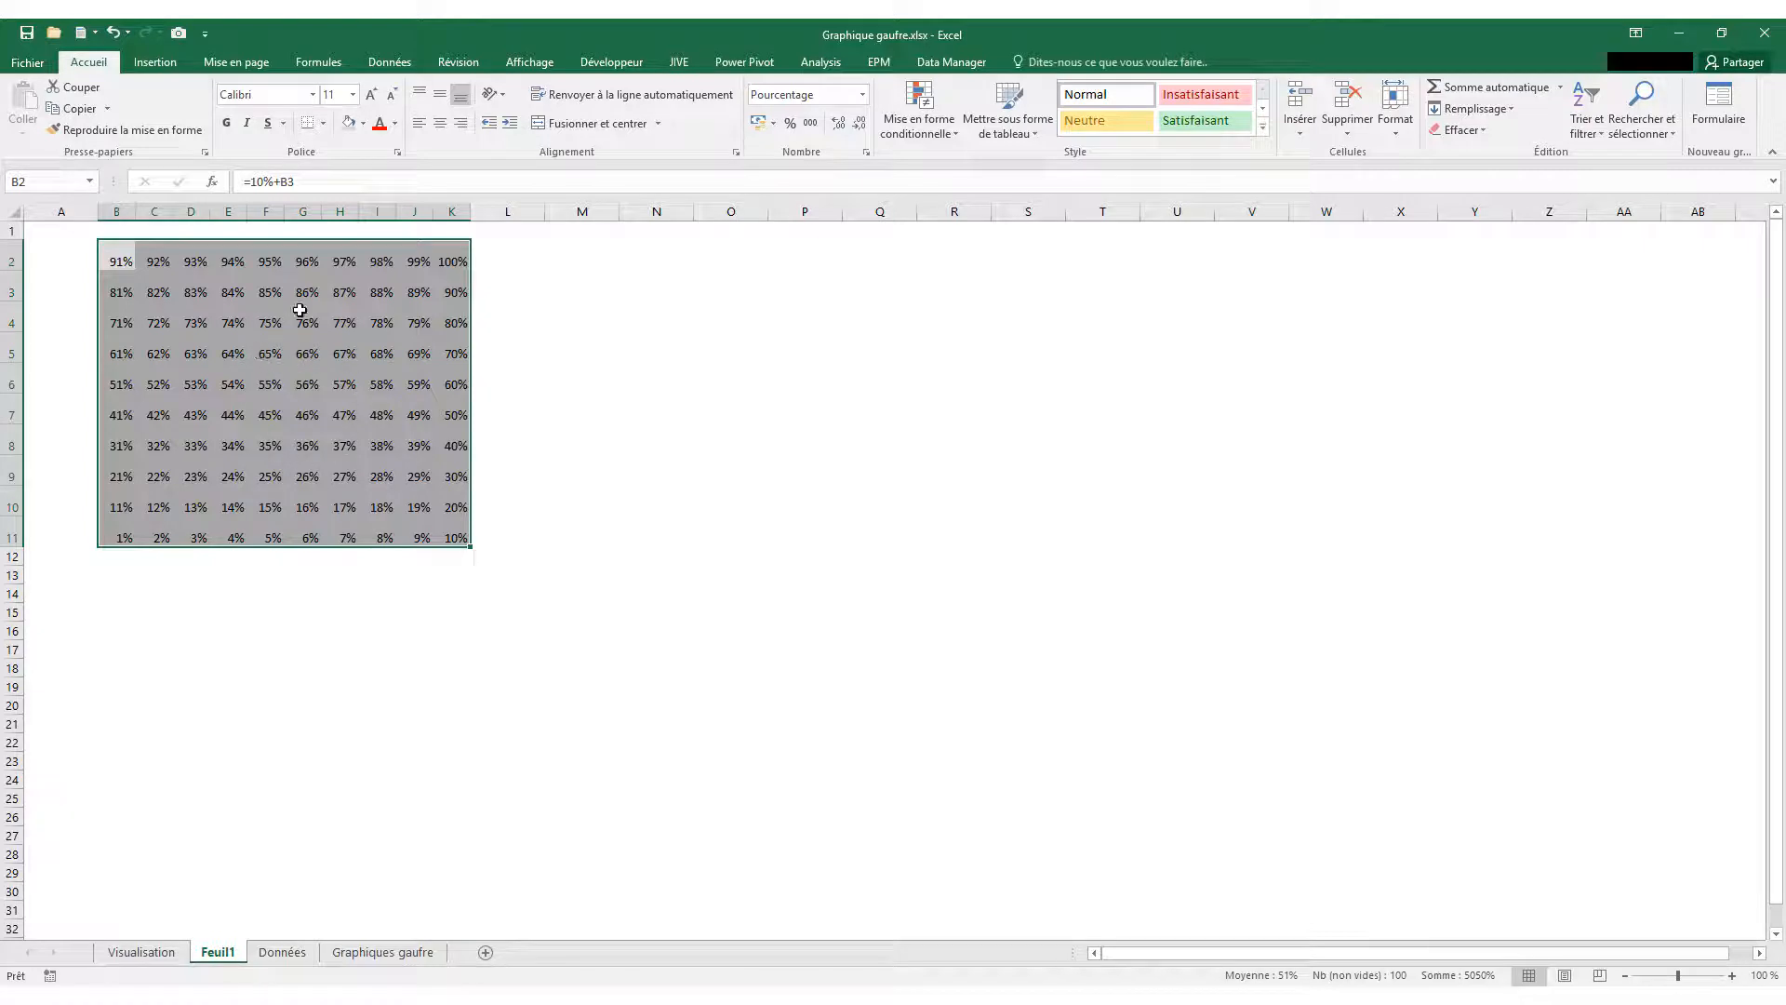
pyautogui.click(396, 124)
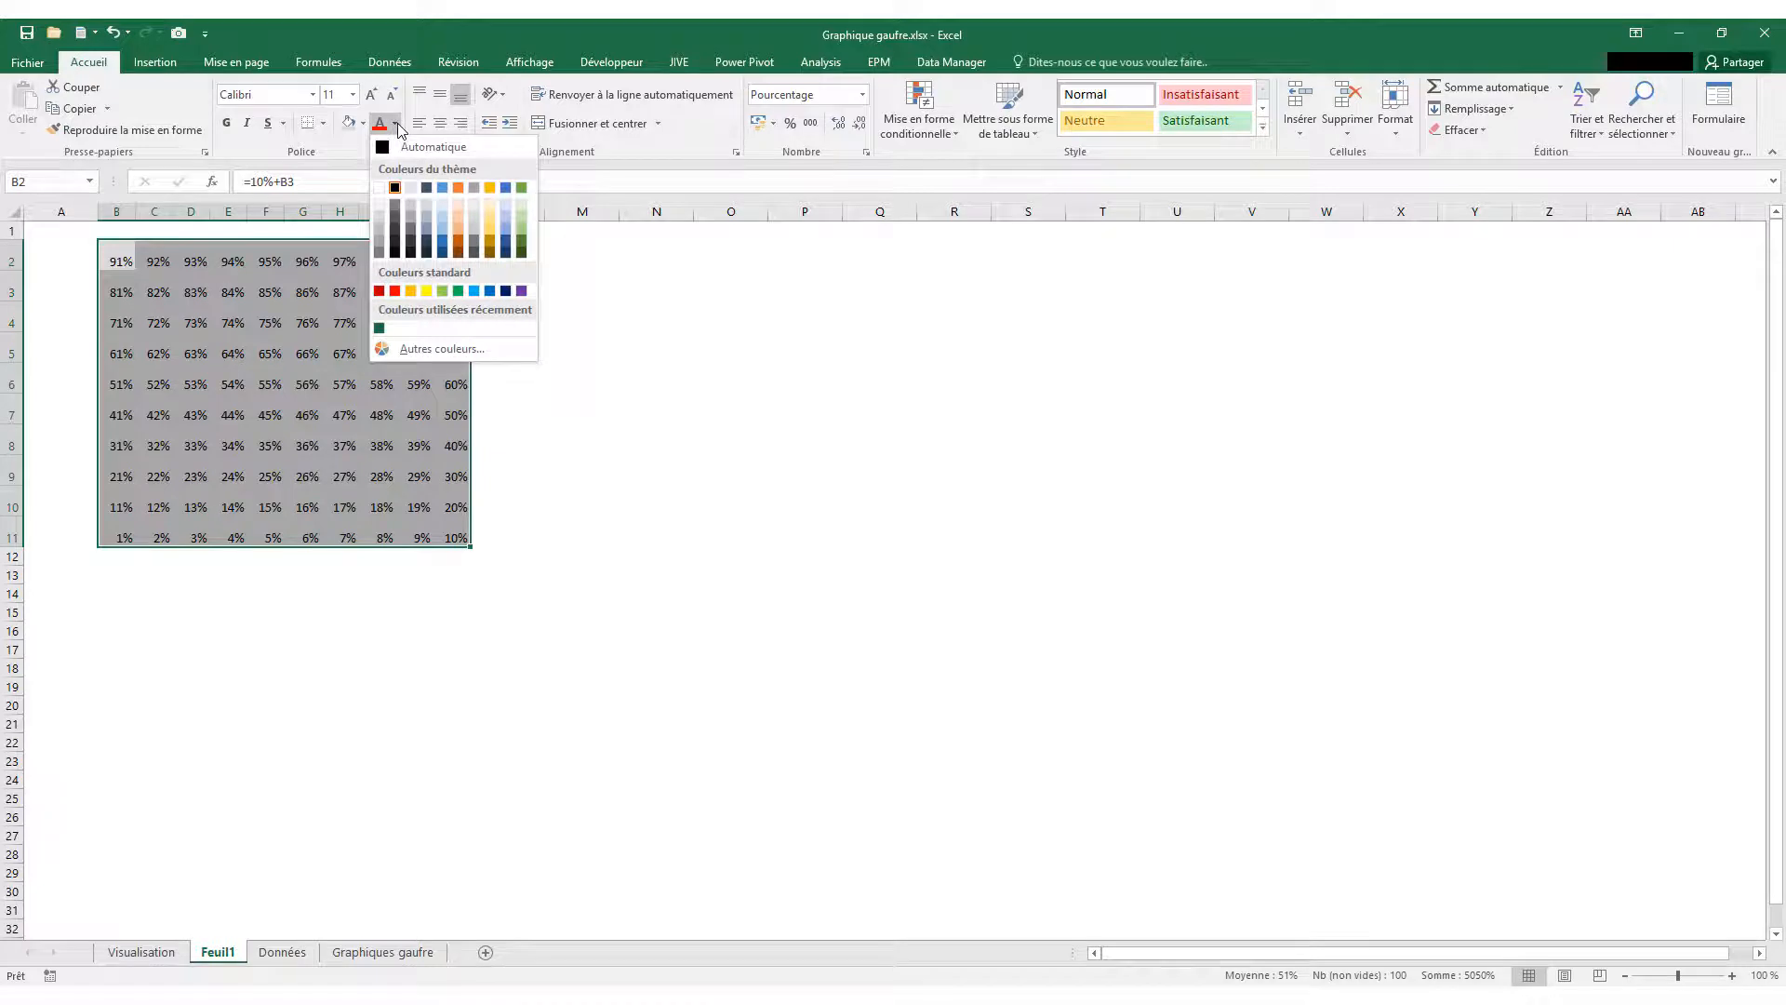
pyautogui.click(381, 218)
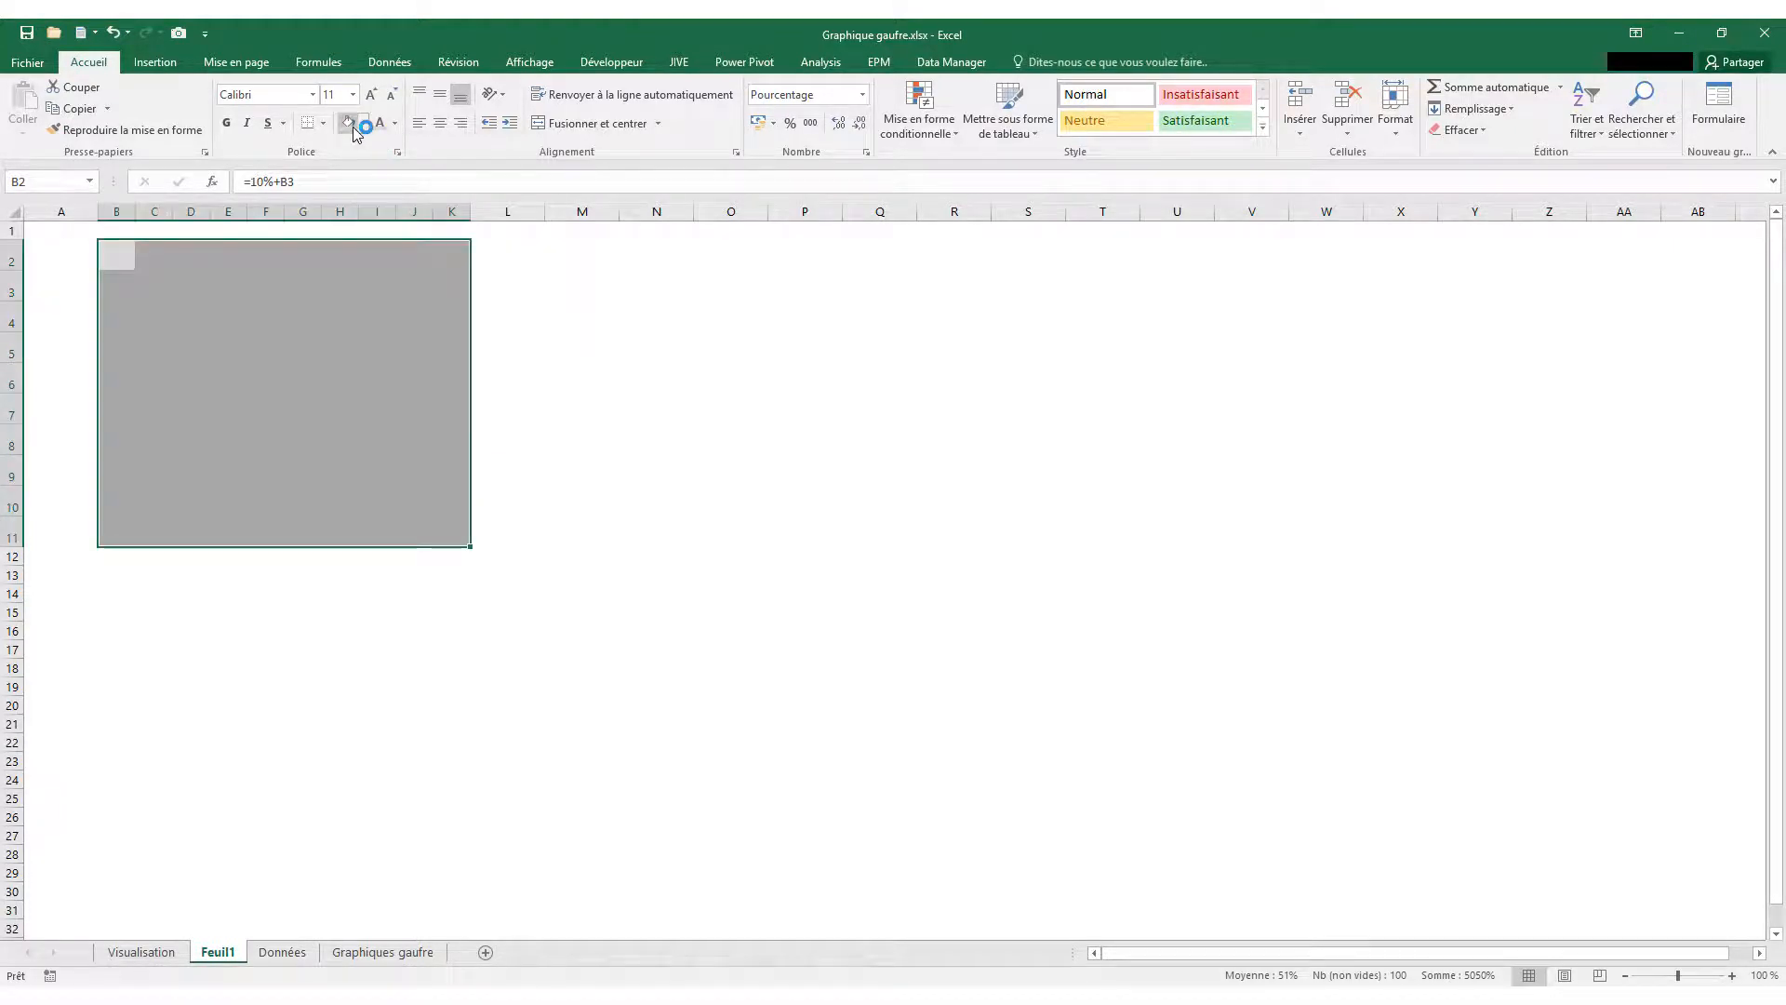
pyautogui.click(353, 127)
pyautogui.click(205, 339)
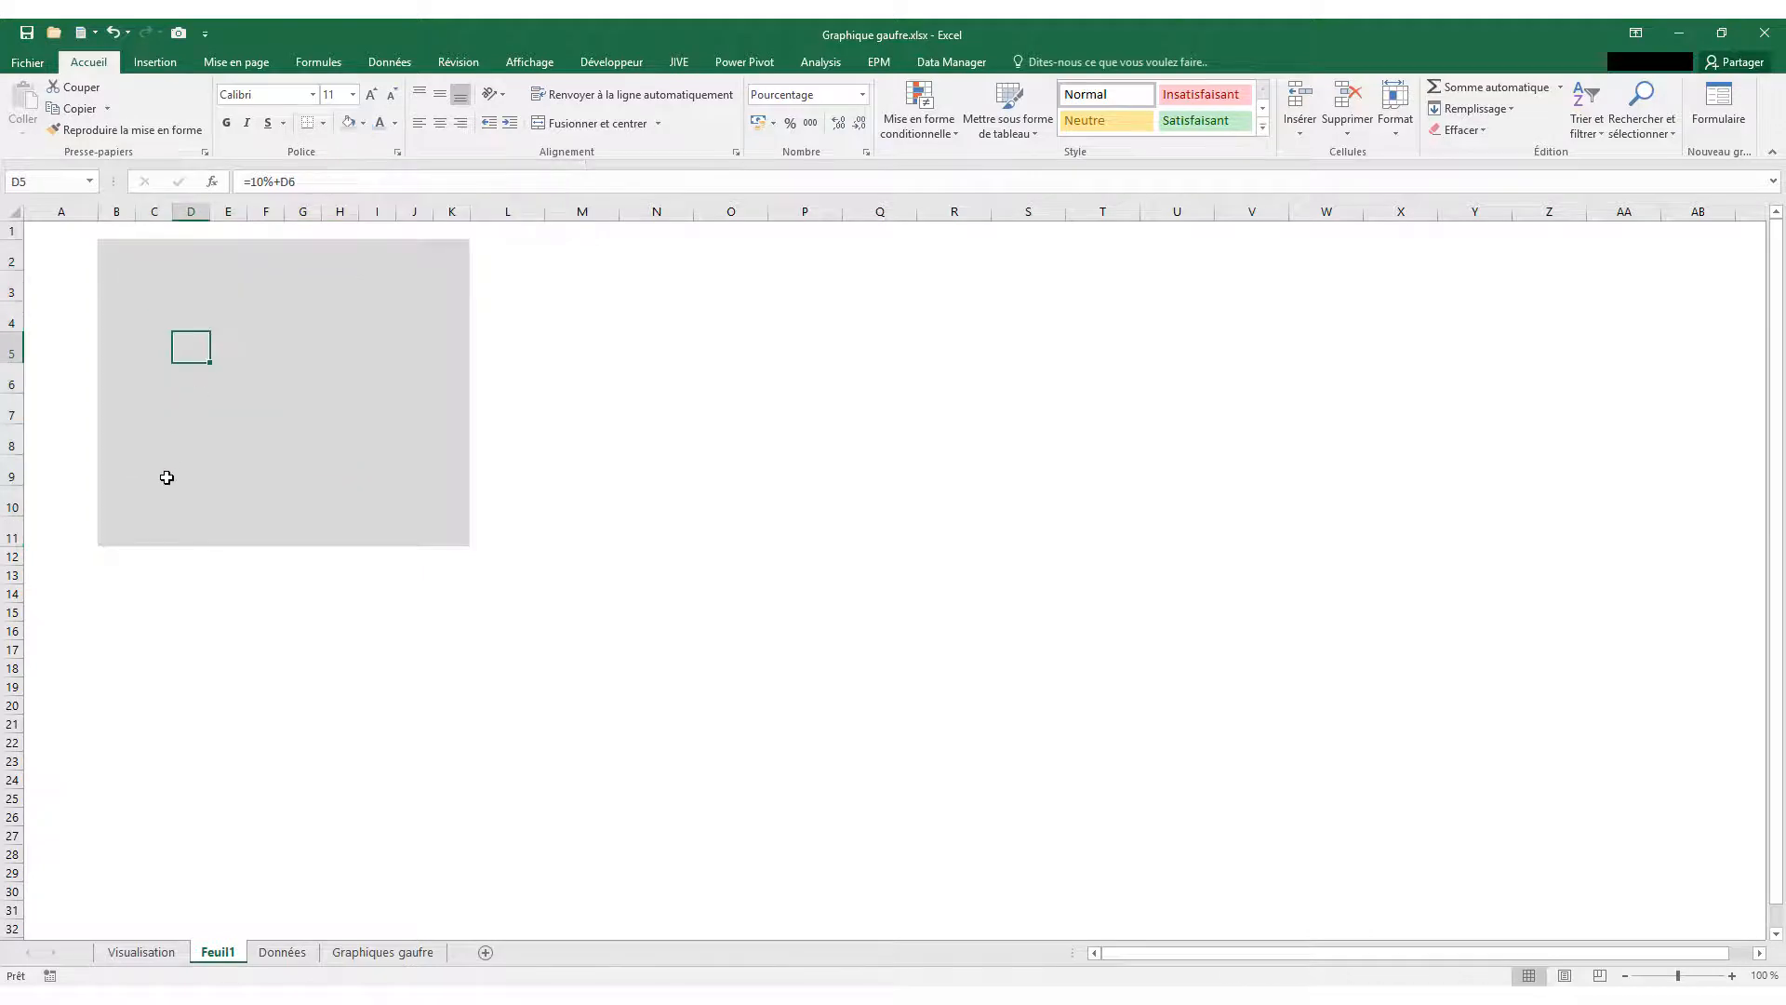
# Enter 34% in cell B13 below the grid.
pyautogui.click(121, 572)
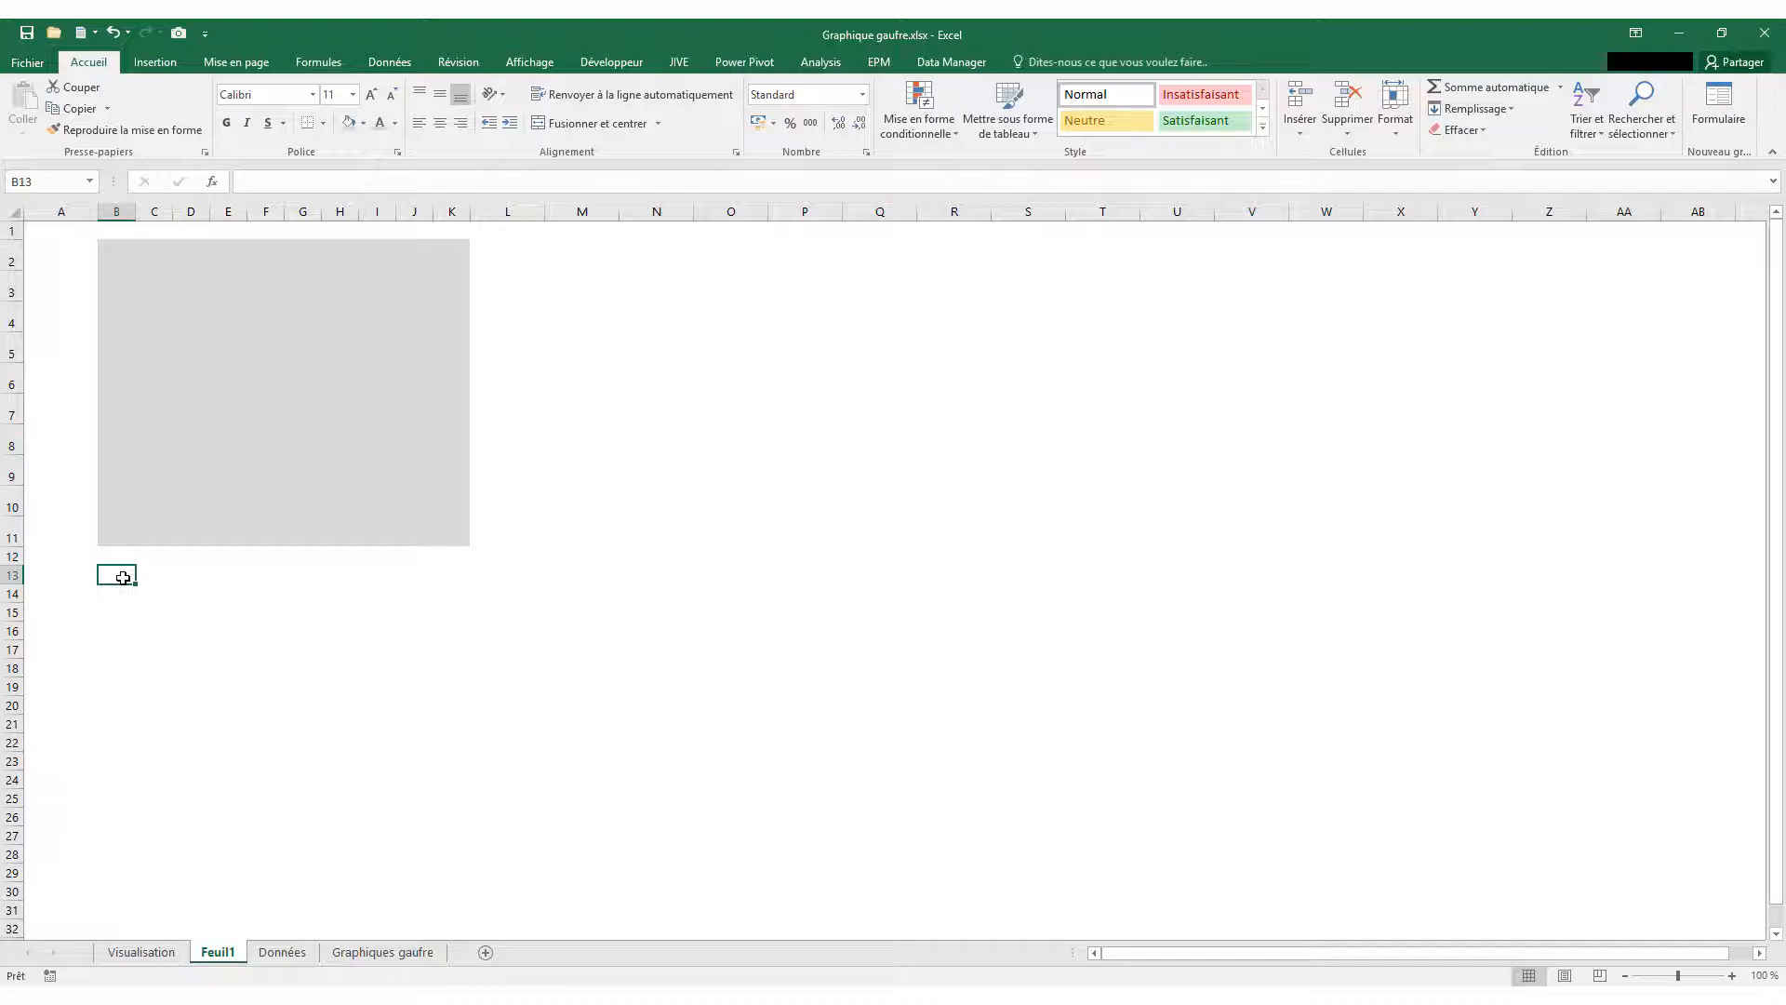
pyautogui.write('34')
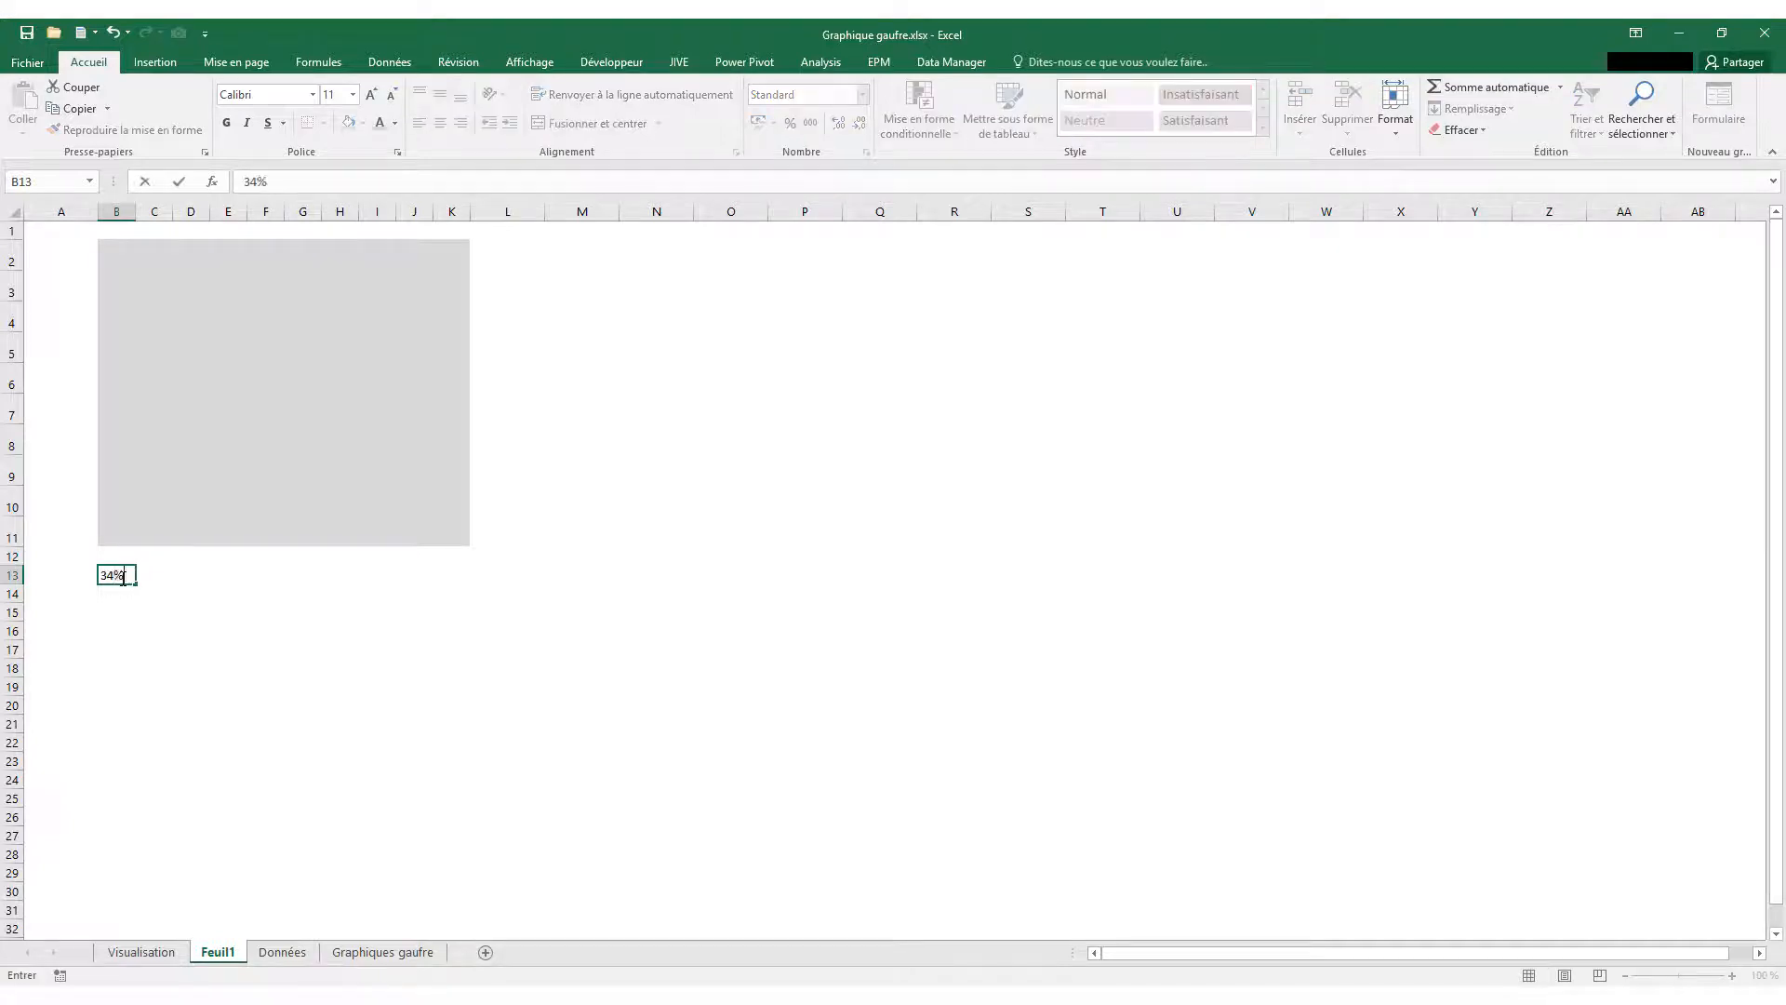
pyautogui.press('Return')
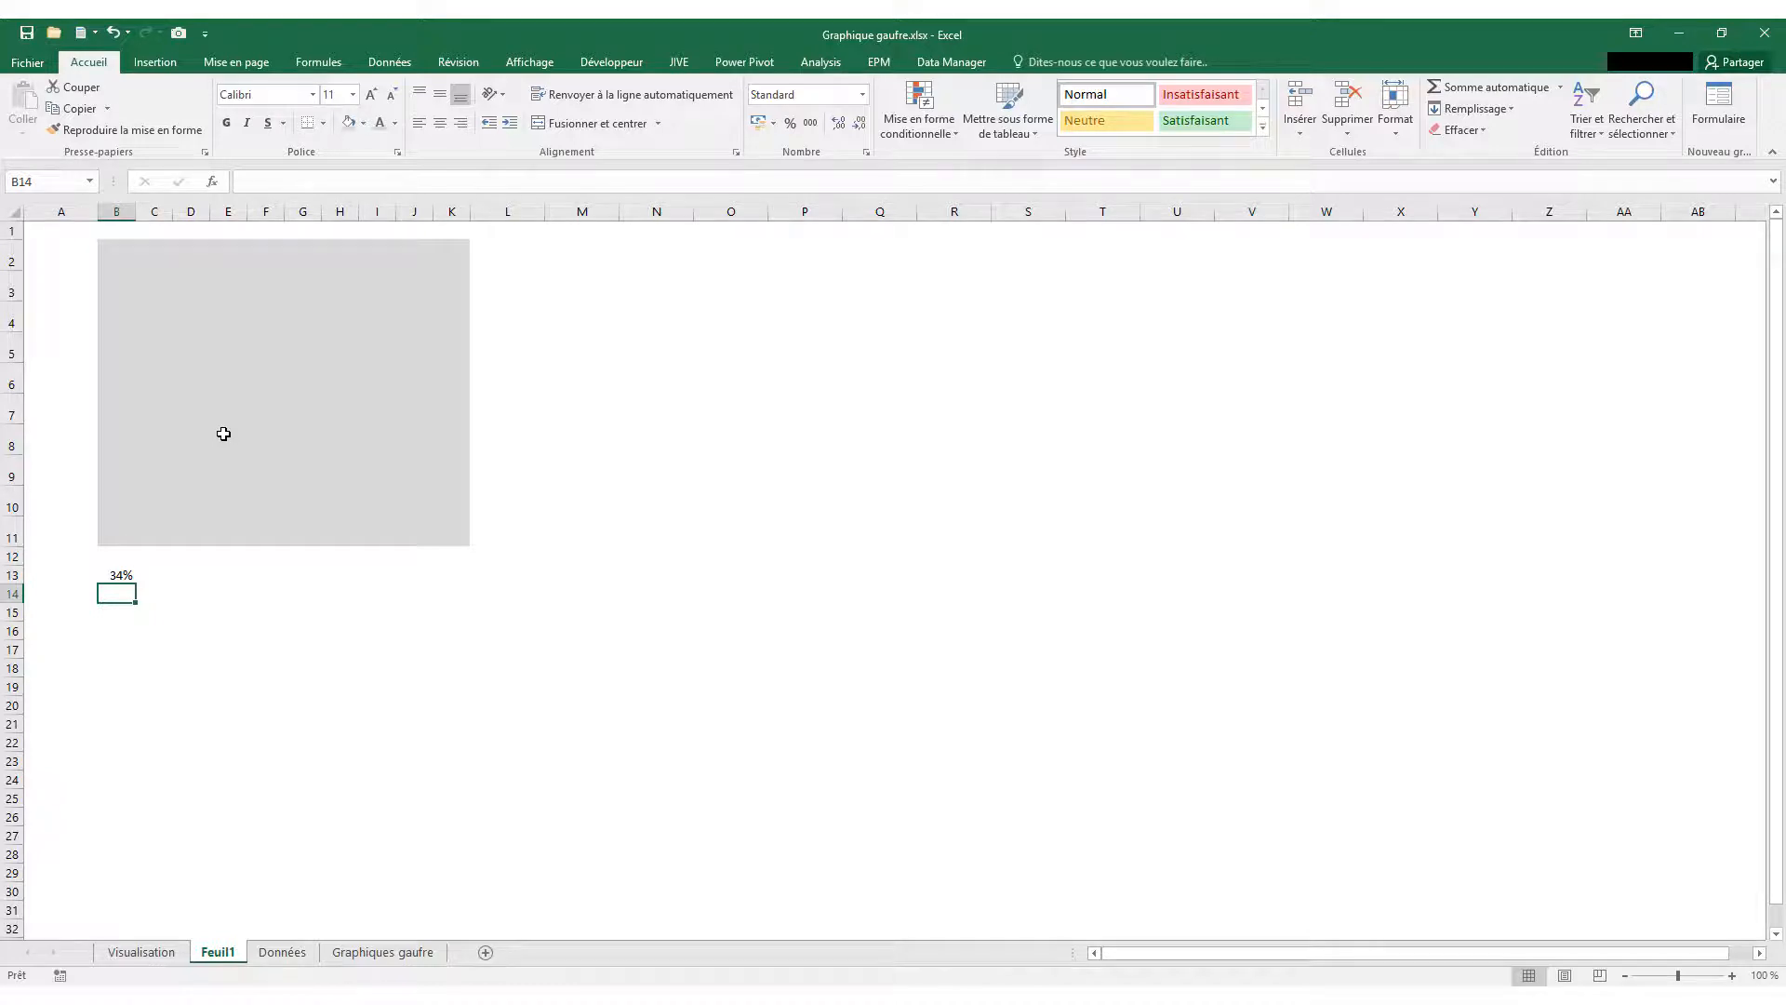
# Create a conditional formatting rule on B2:K11 for cells whose value is between 0 and =$B$13.
pyautogui.click(114, 246)
pyautogui.moveTo(174, 276); pyautogui.dragTo(448, 522)
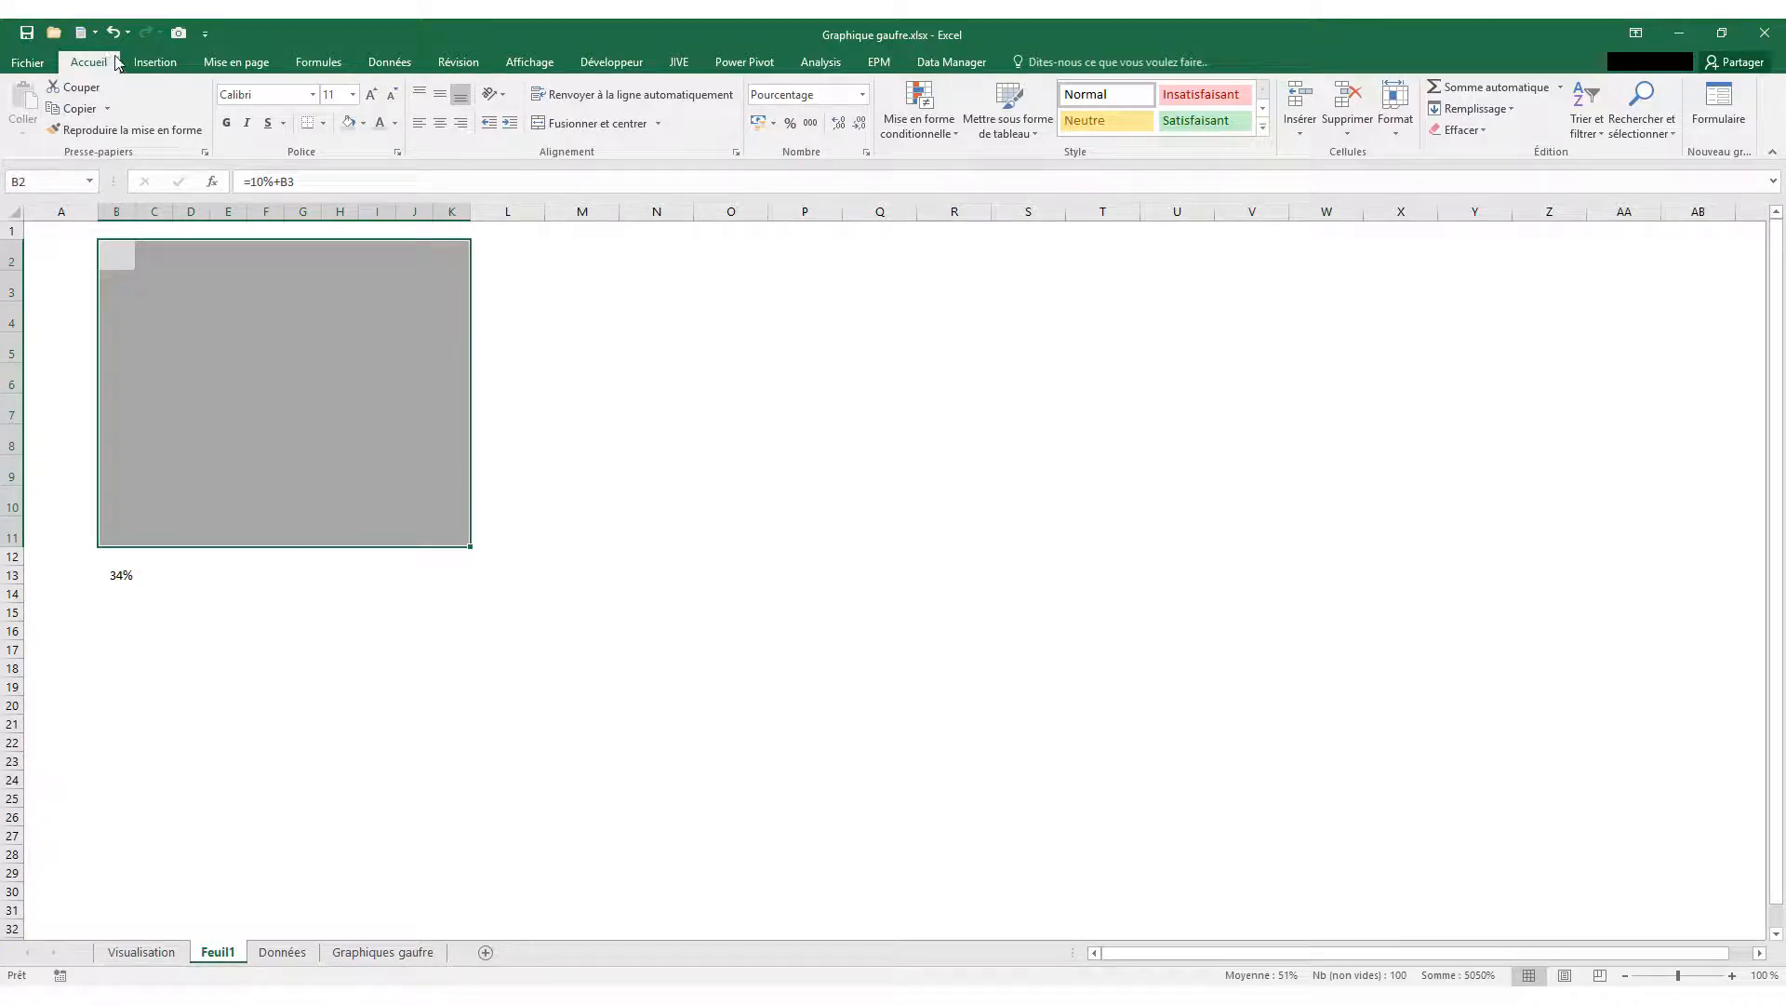
pyautogui.click(936, 144)
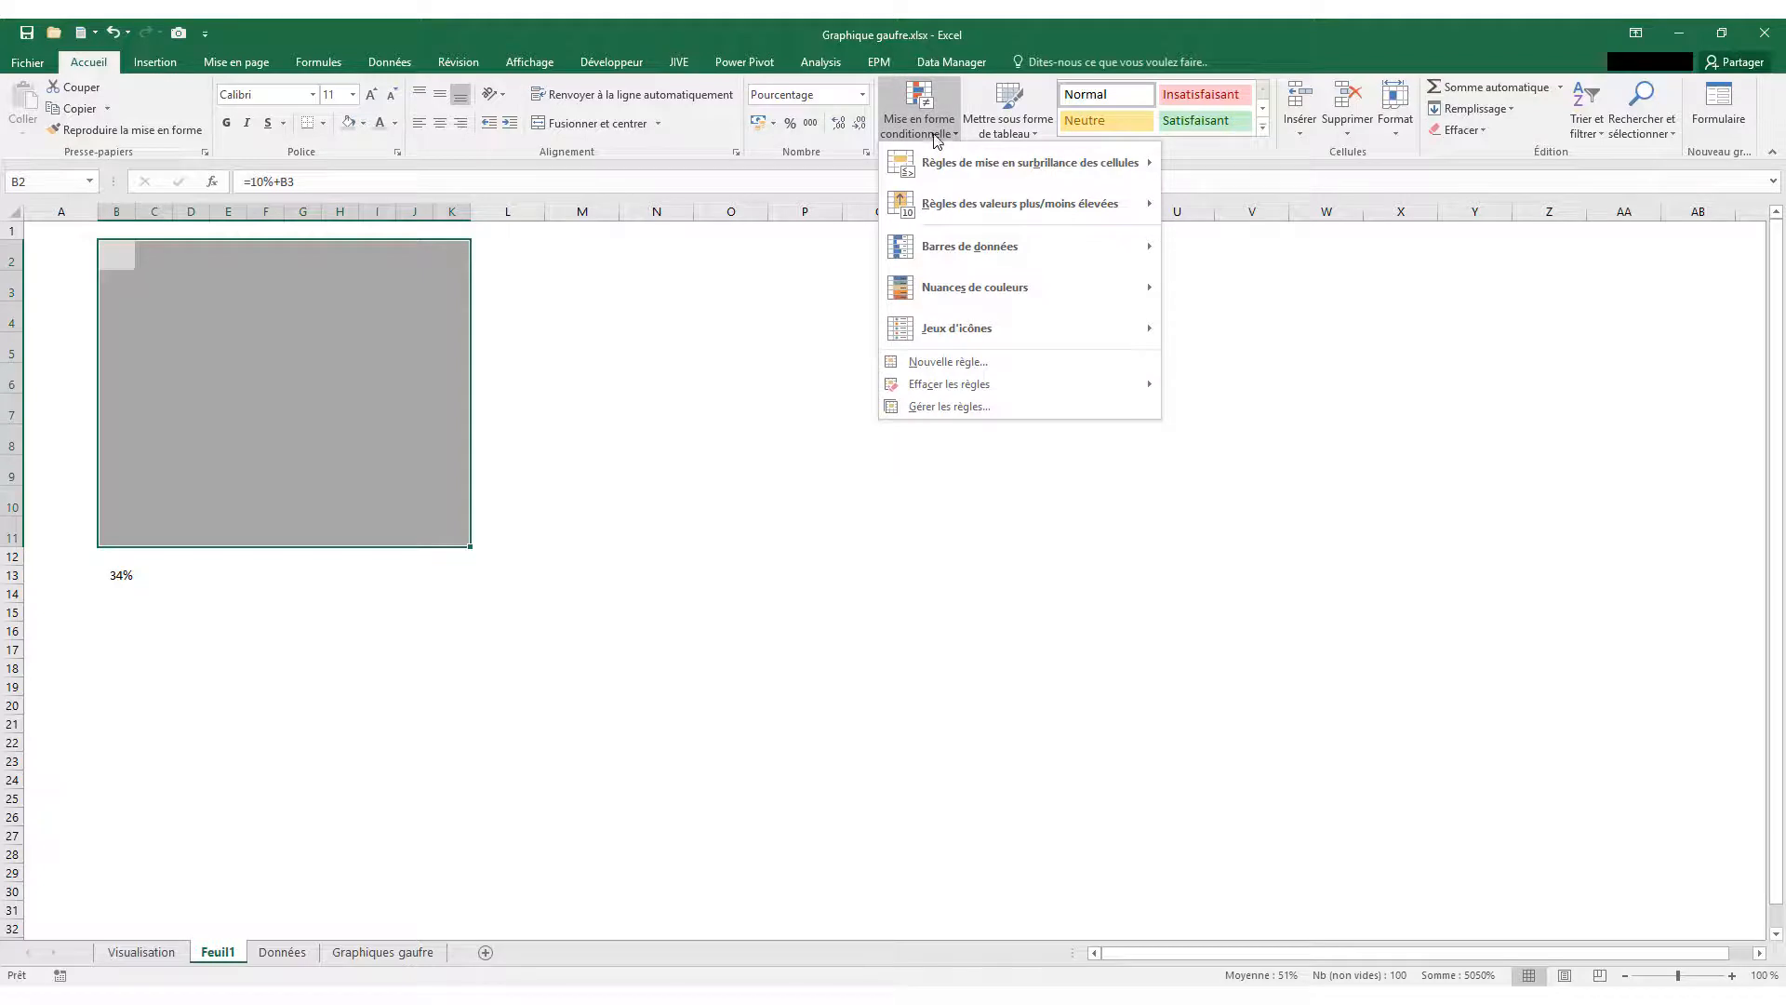
pyautogui.click(950, 365)
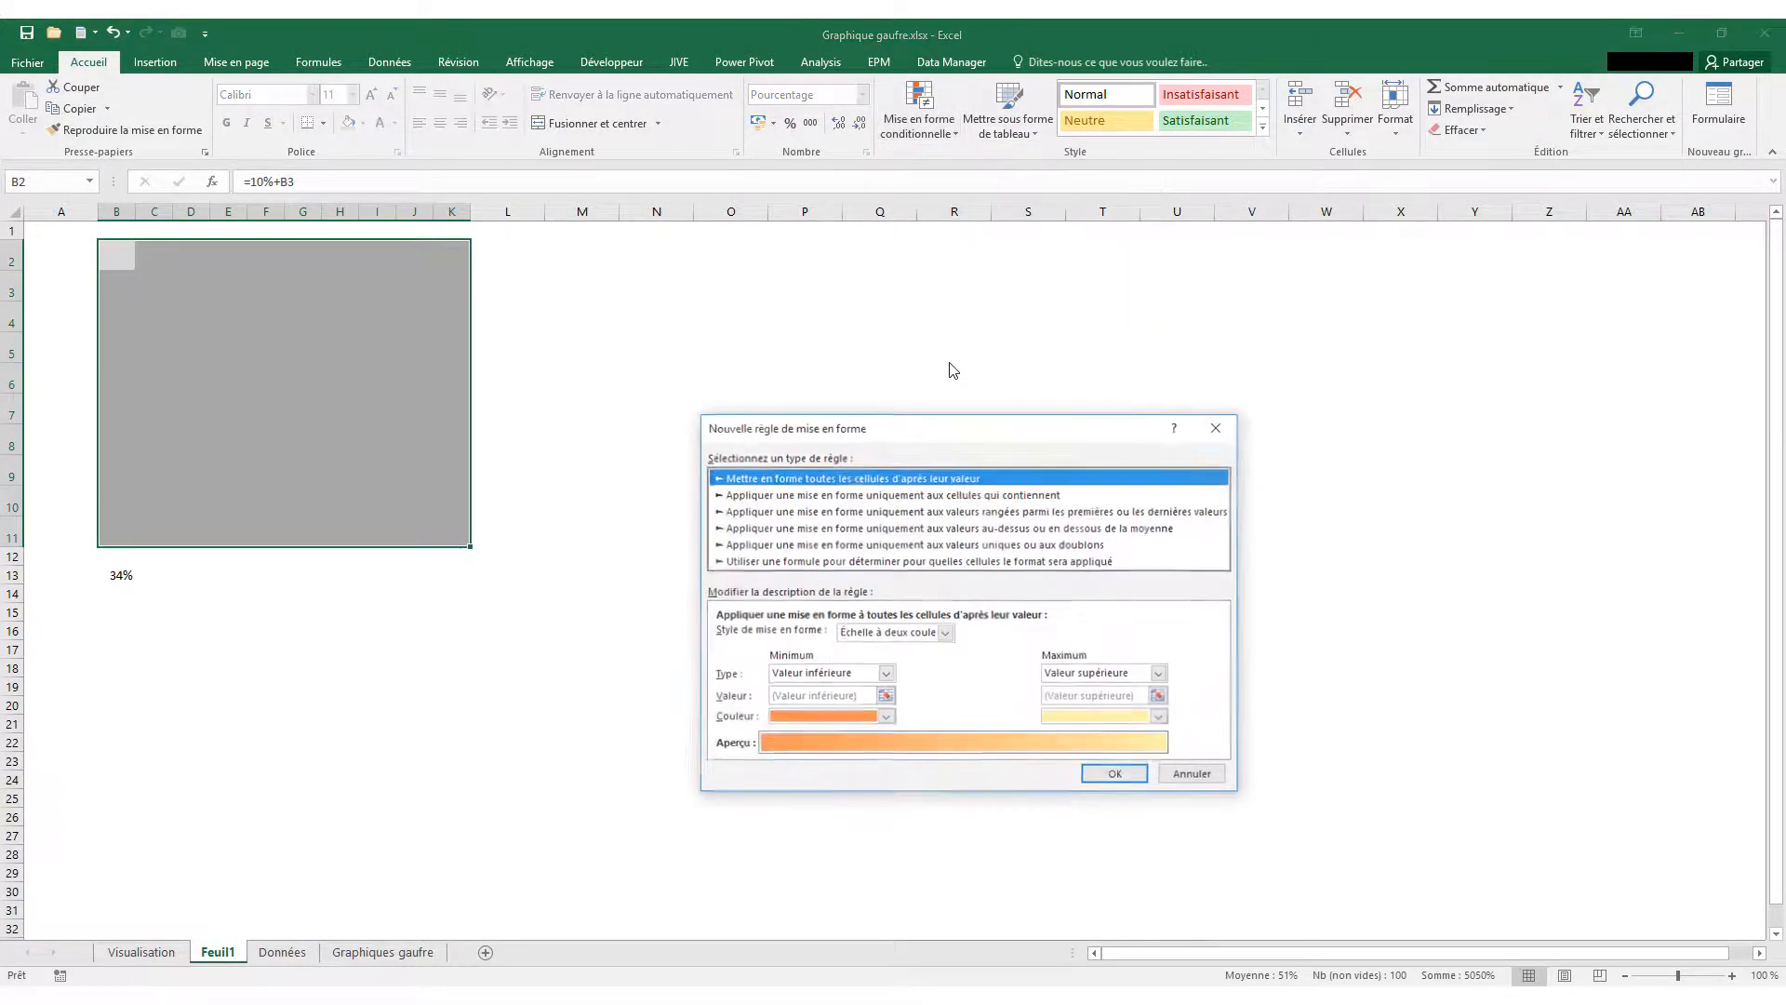
pyautogui.click(777, 495)
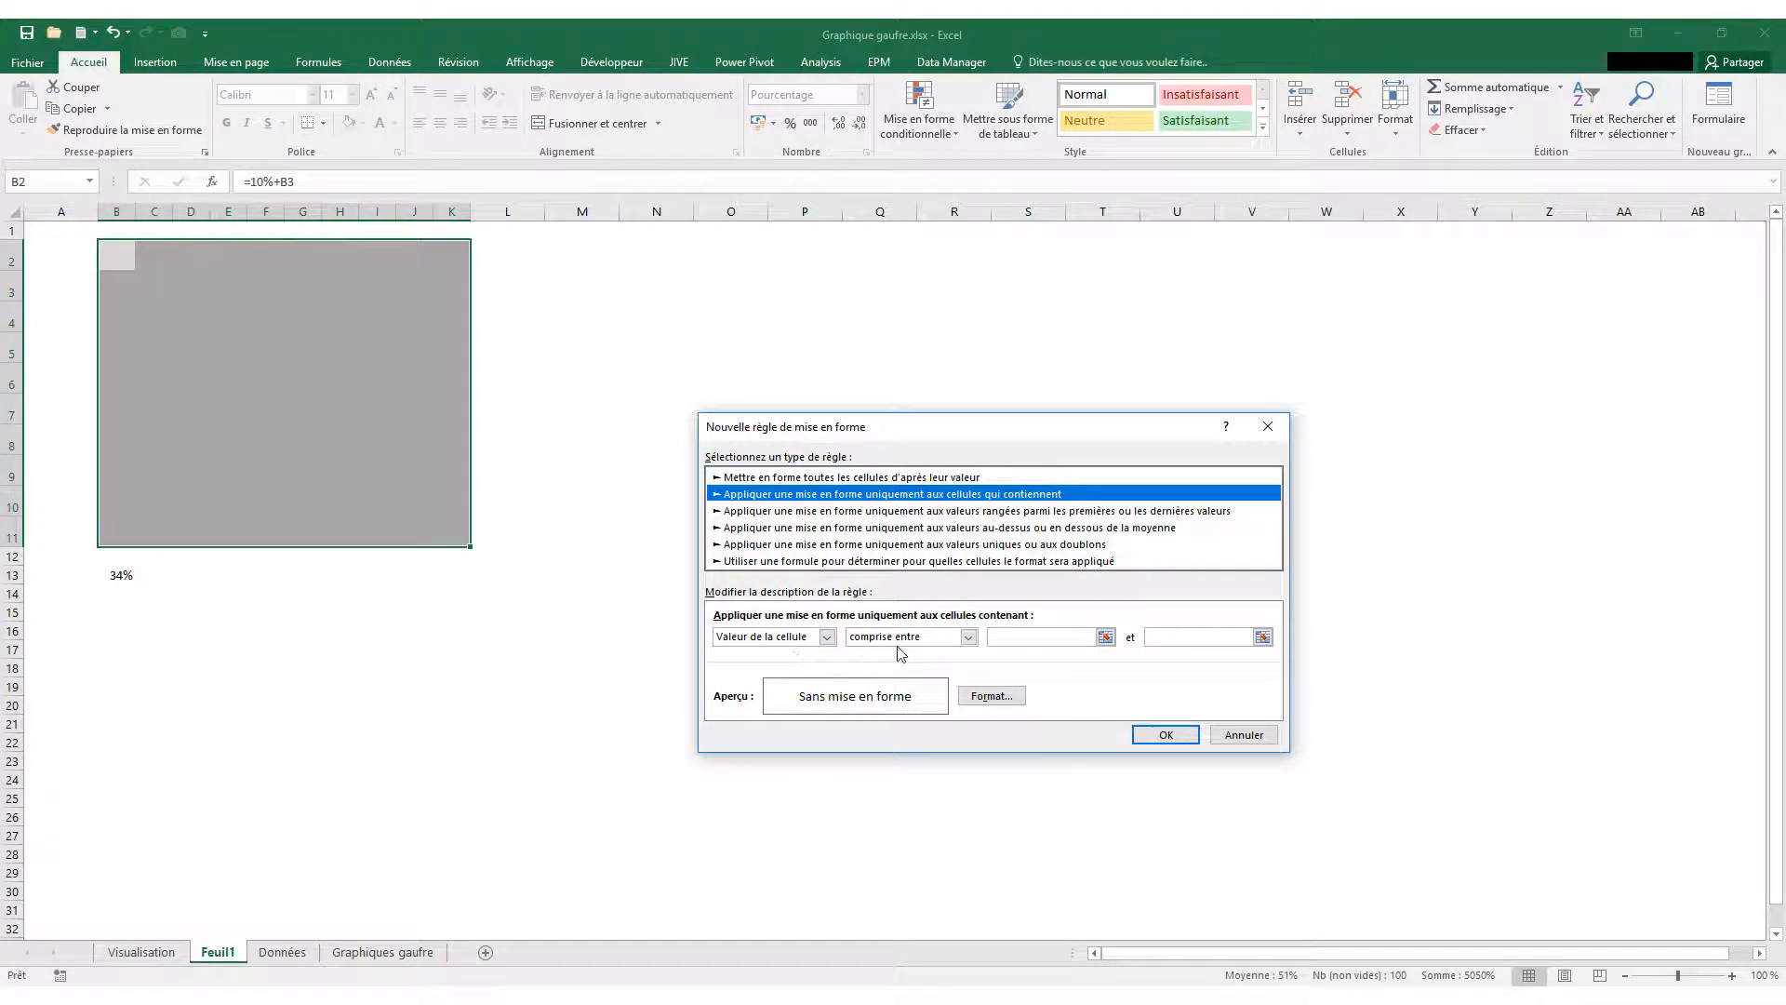
pyautogui.click(1083, 640)
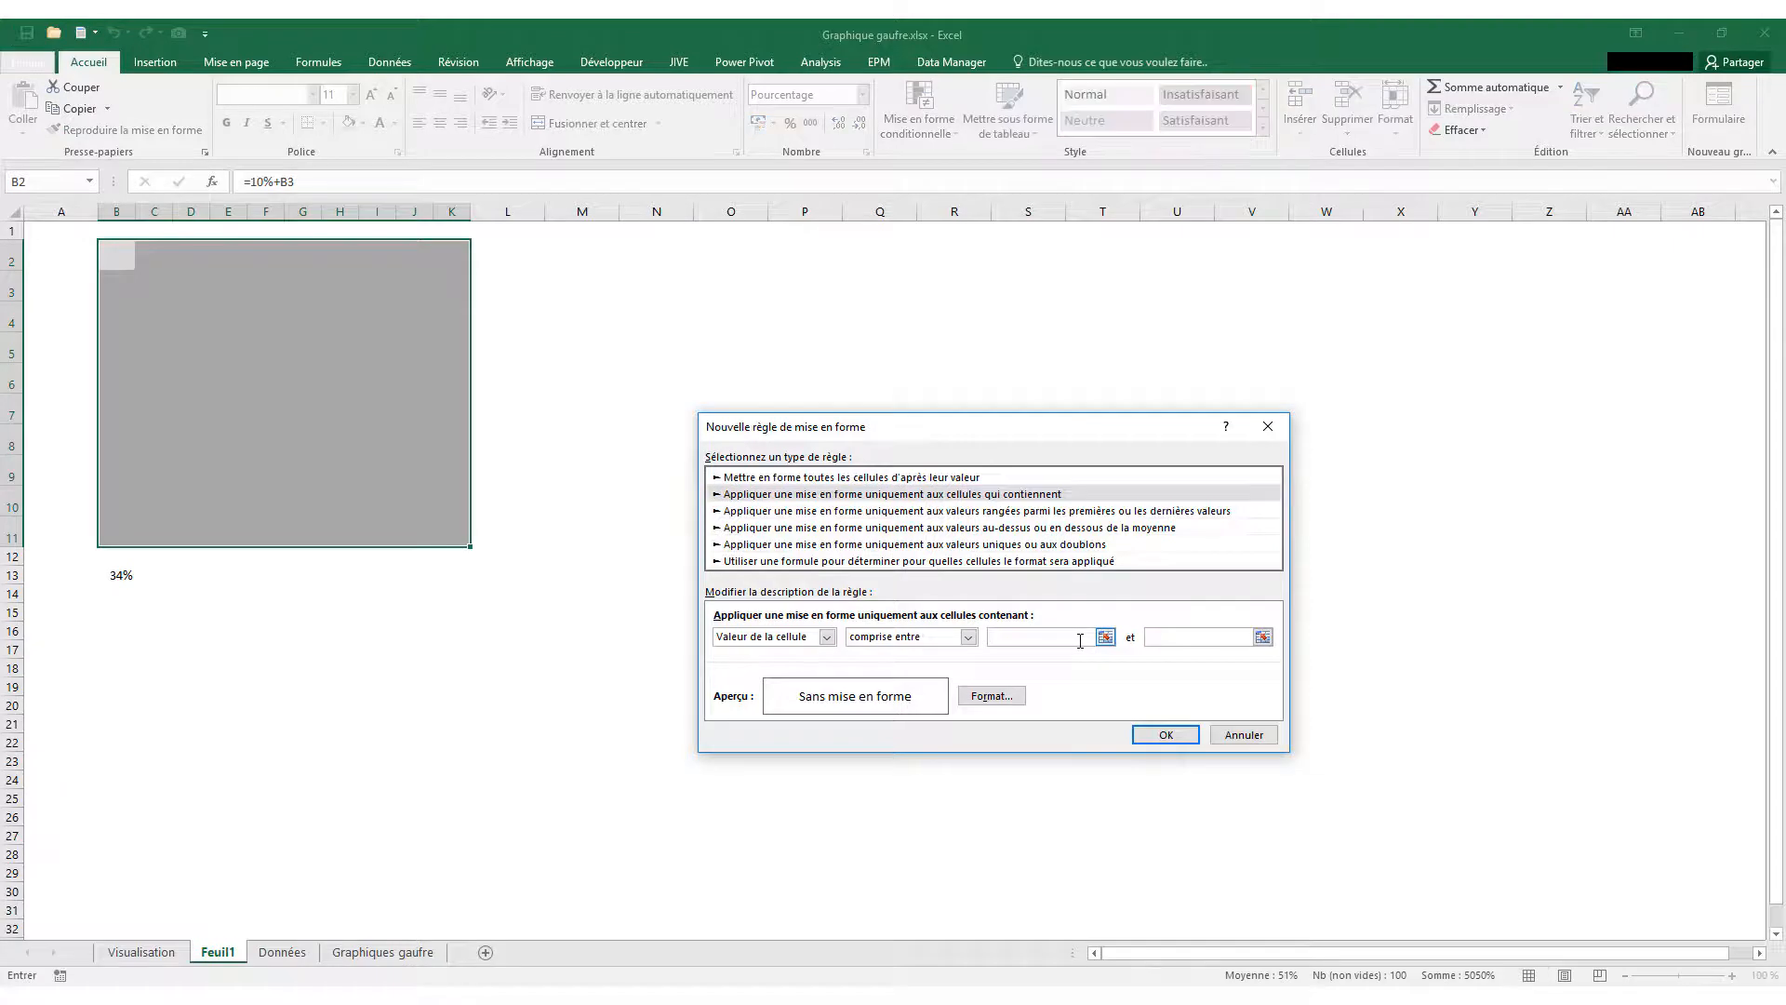
pyautogui.click(1172, 640)
pyautogui.click(124, 576)
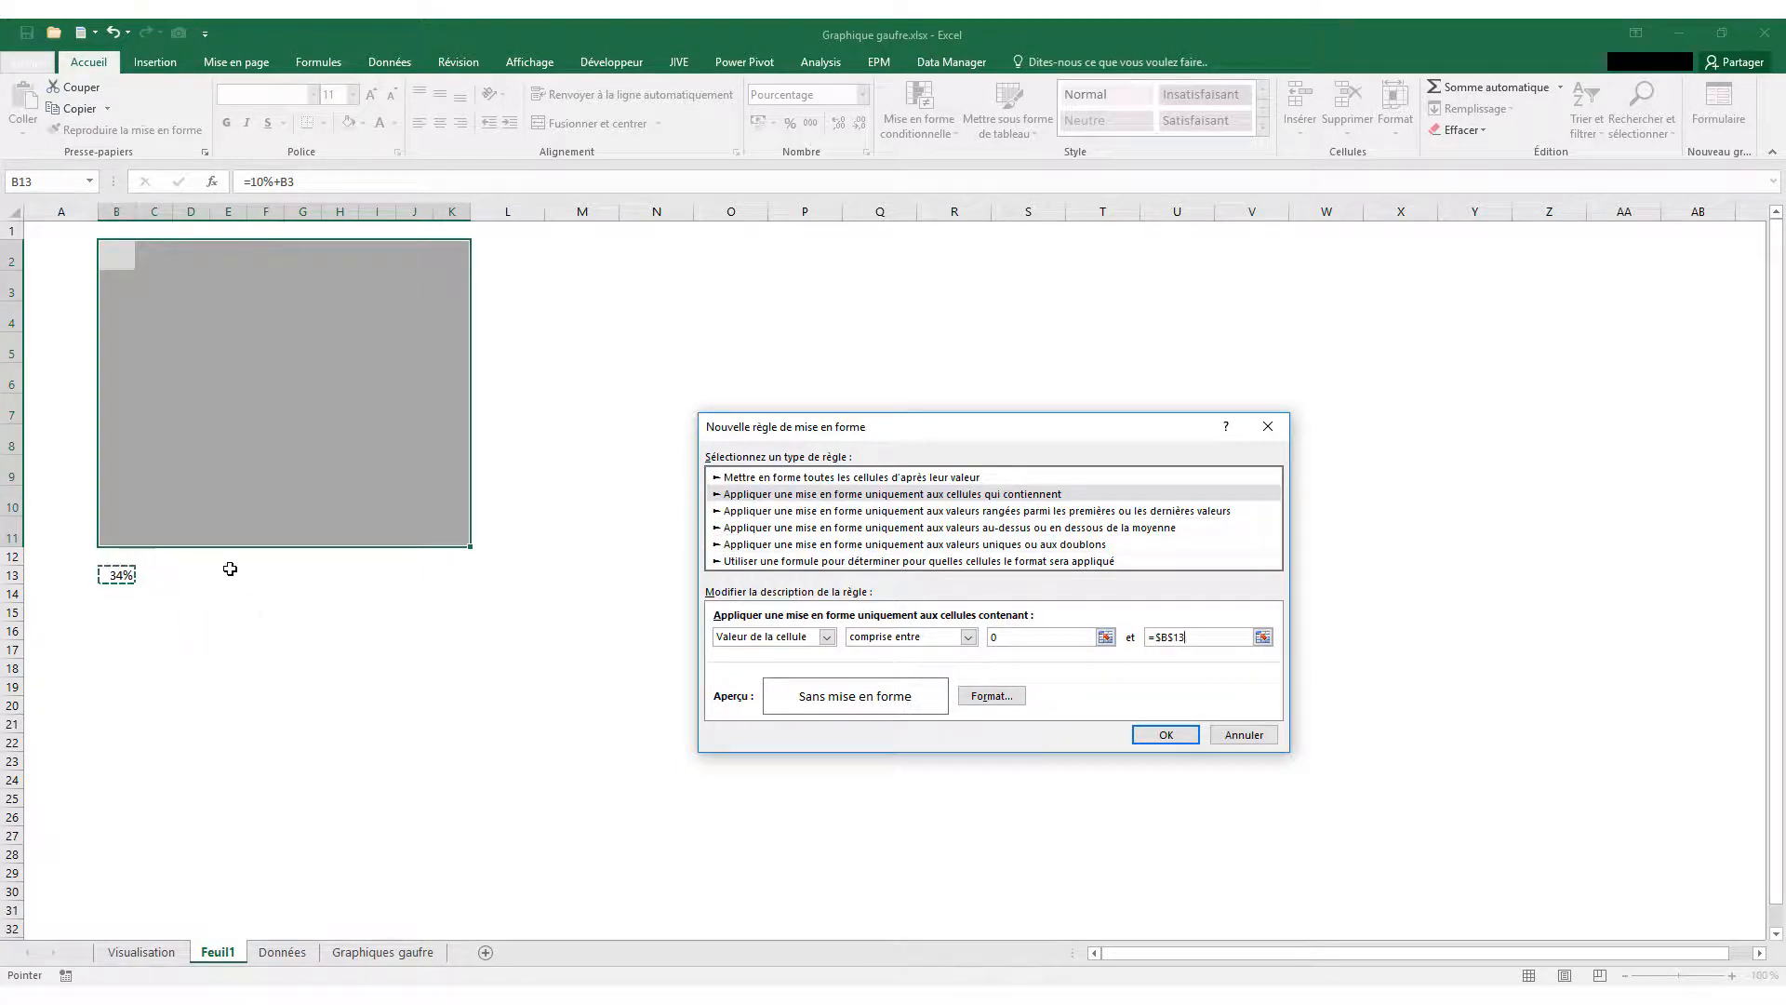
# Give the rule's format a green fill and a matching green font, and apply the rule to the grid.
pyautogui.click(1005, 703)
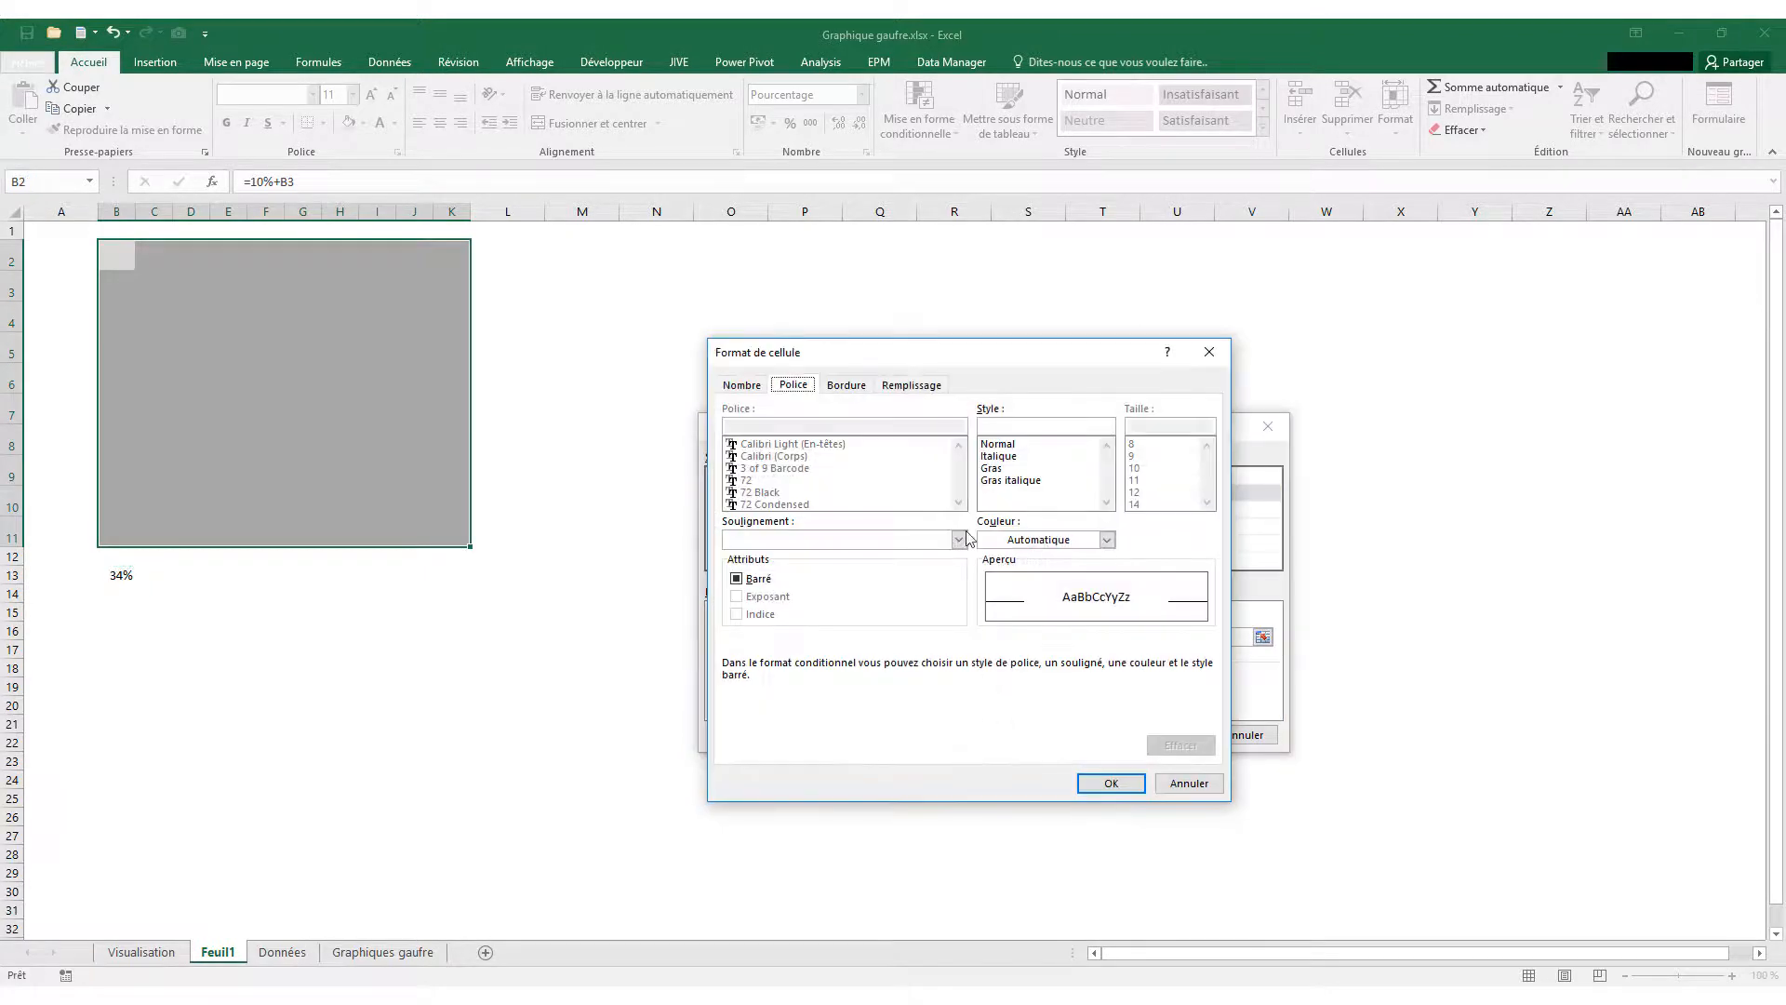
pyautogui.click(915, 385)
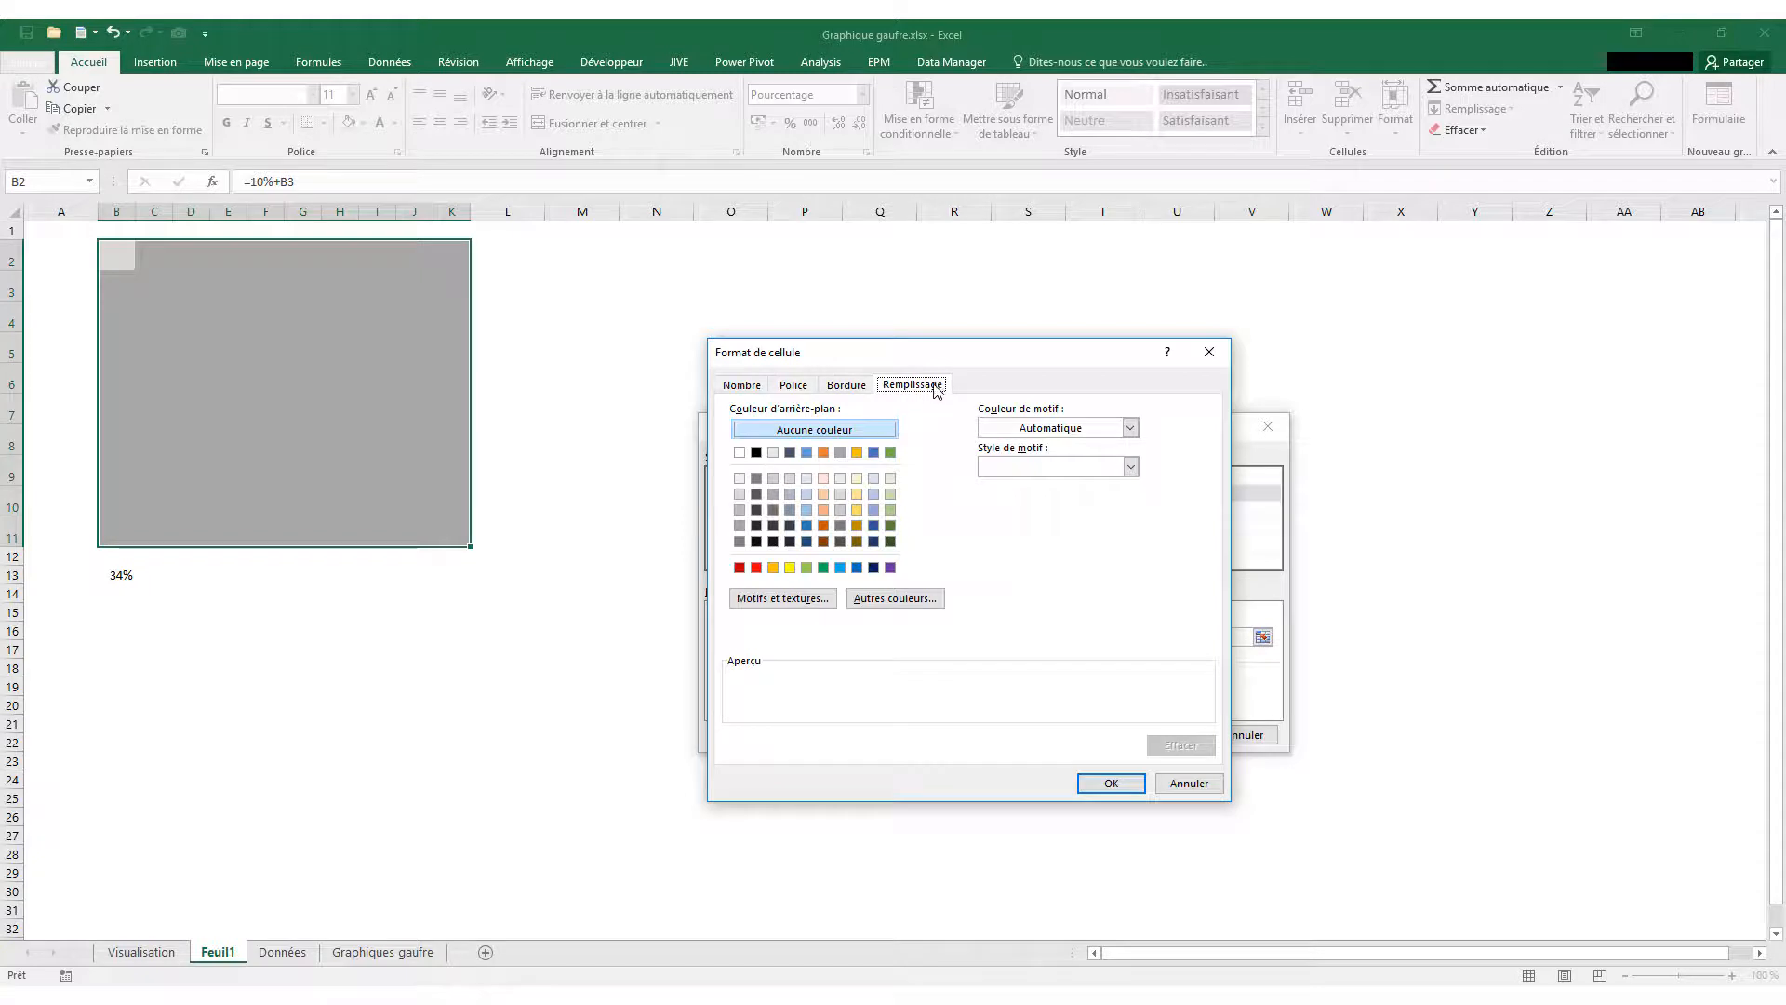
pyautogui.click(891, 453)
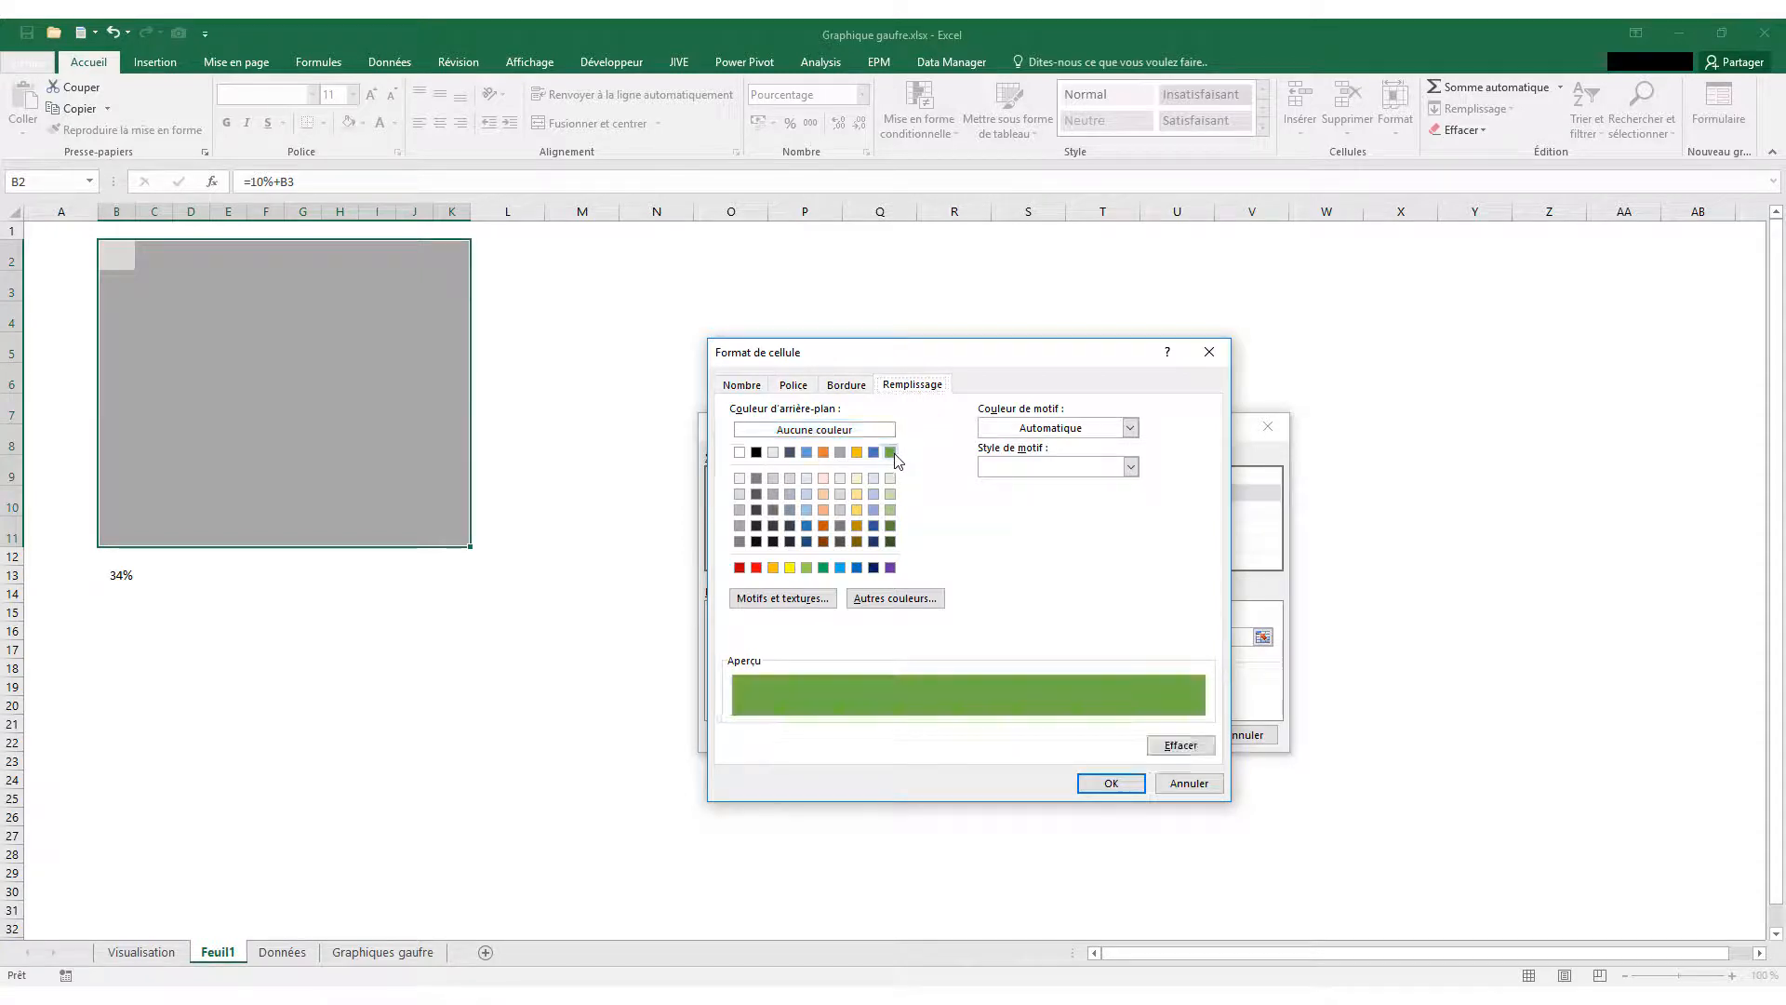
pyautogui.click(807, 393)
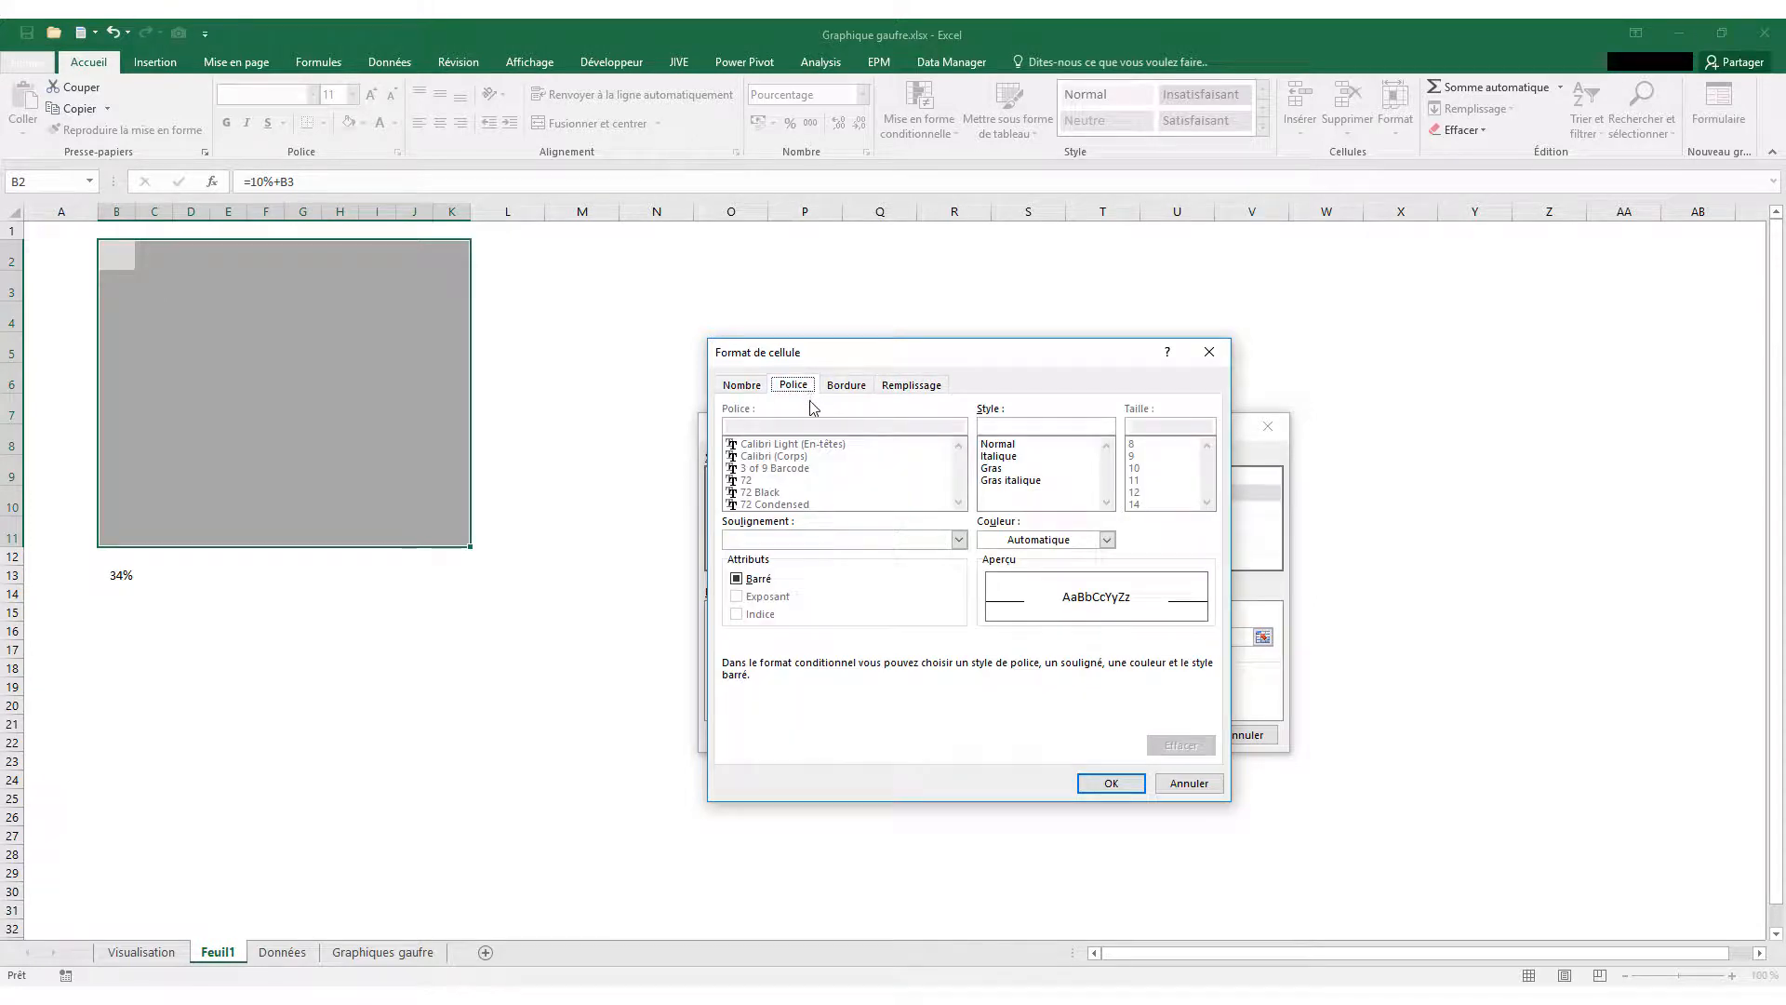
pyautogui.click(1028, 540)
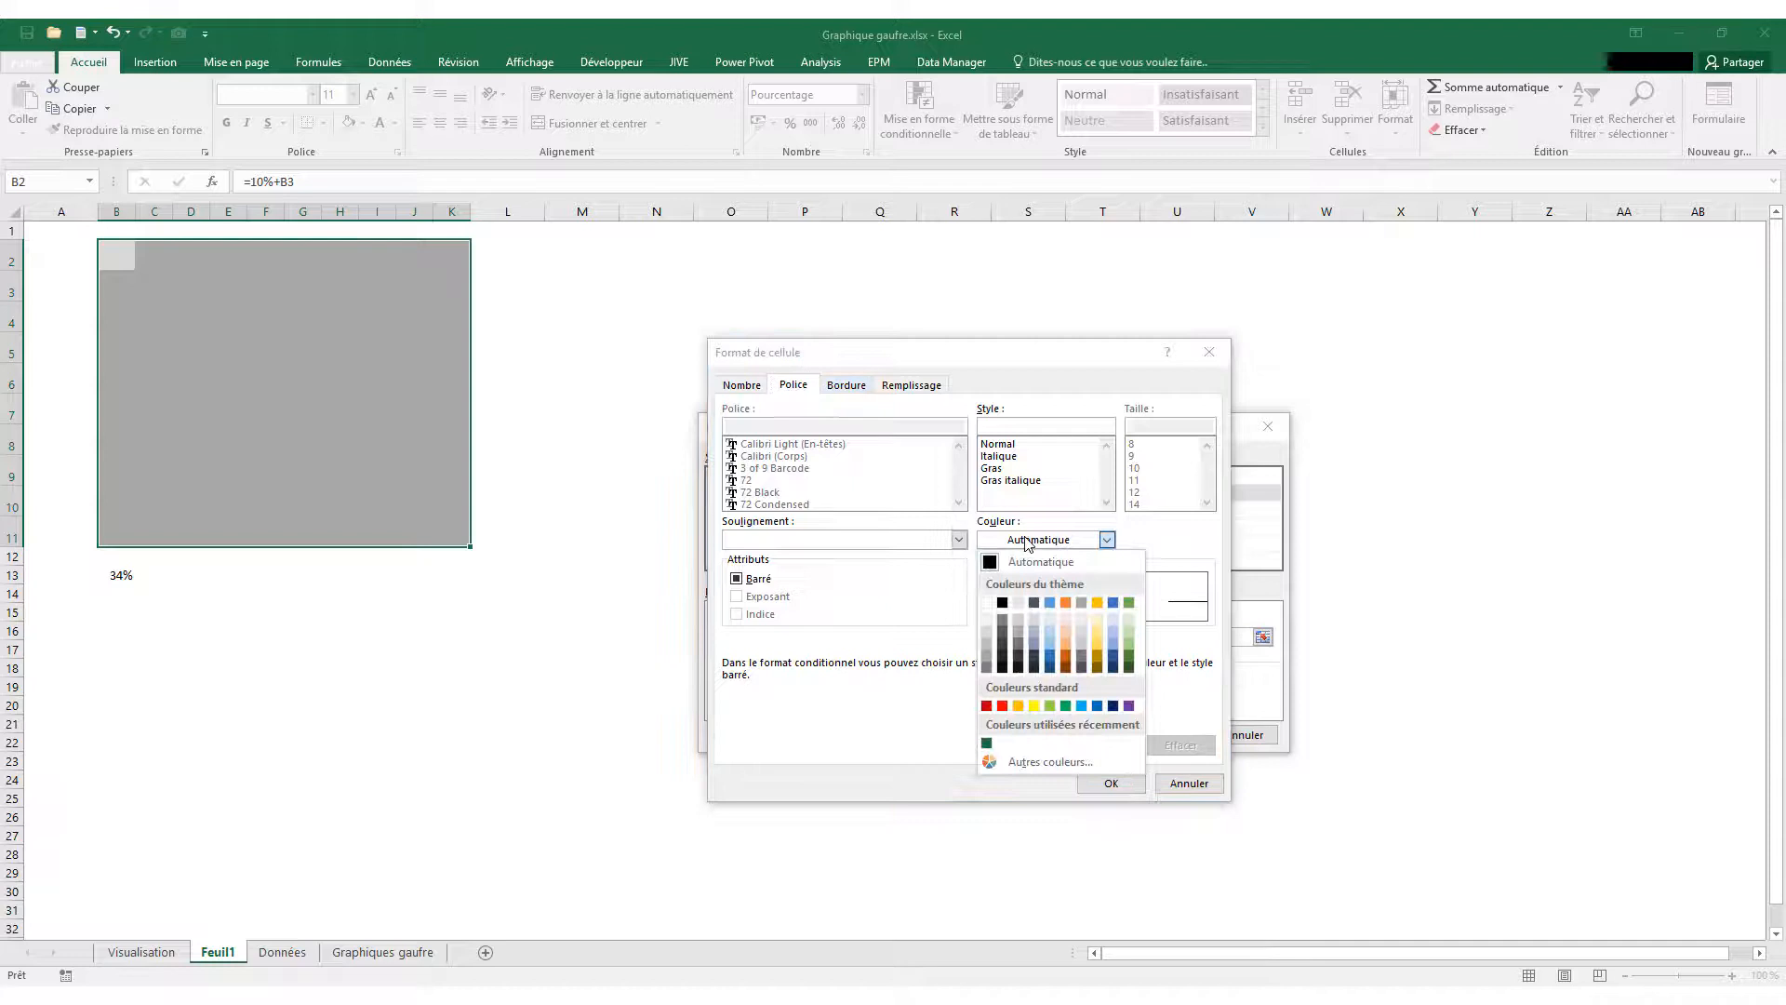
pyautogui.click(1129, 604)
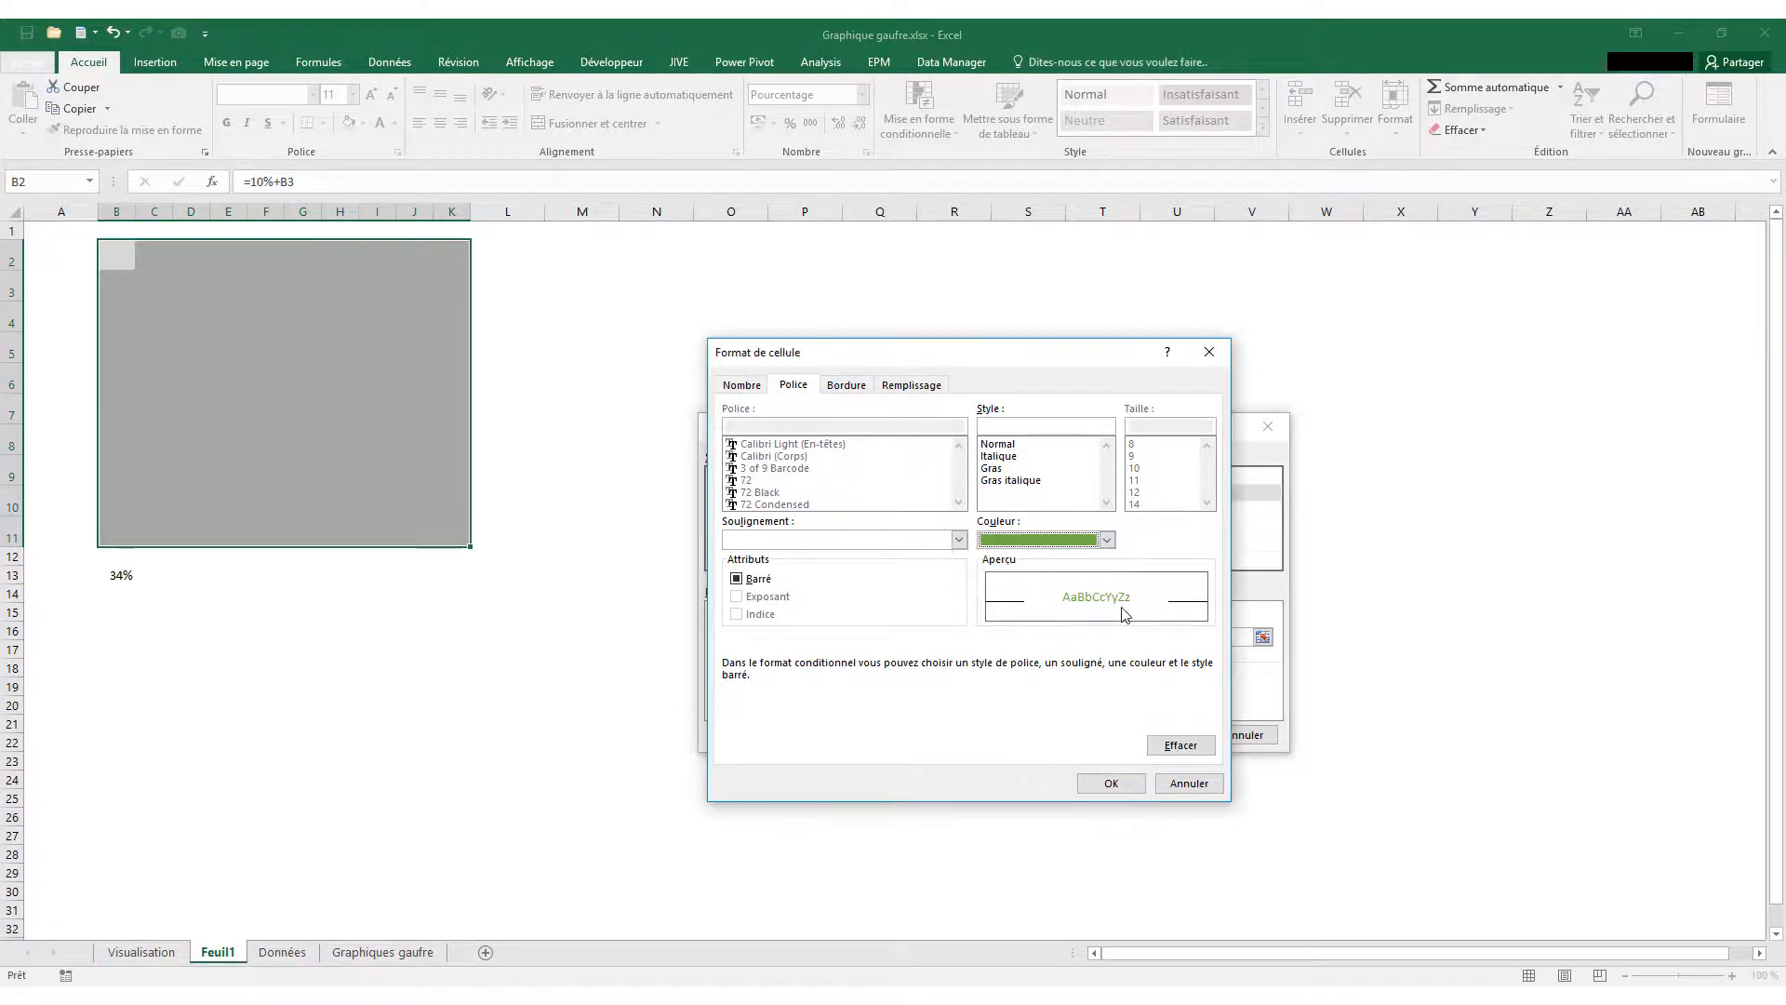
pyautogui.click(1113, 782)
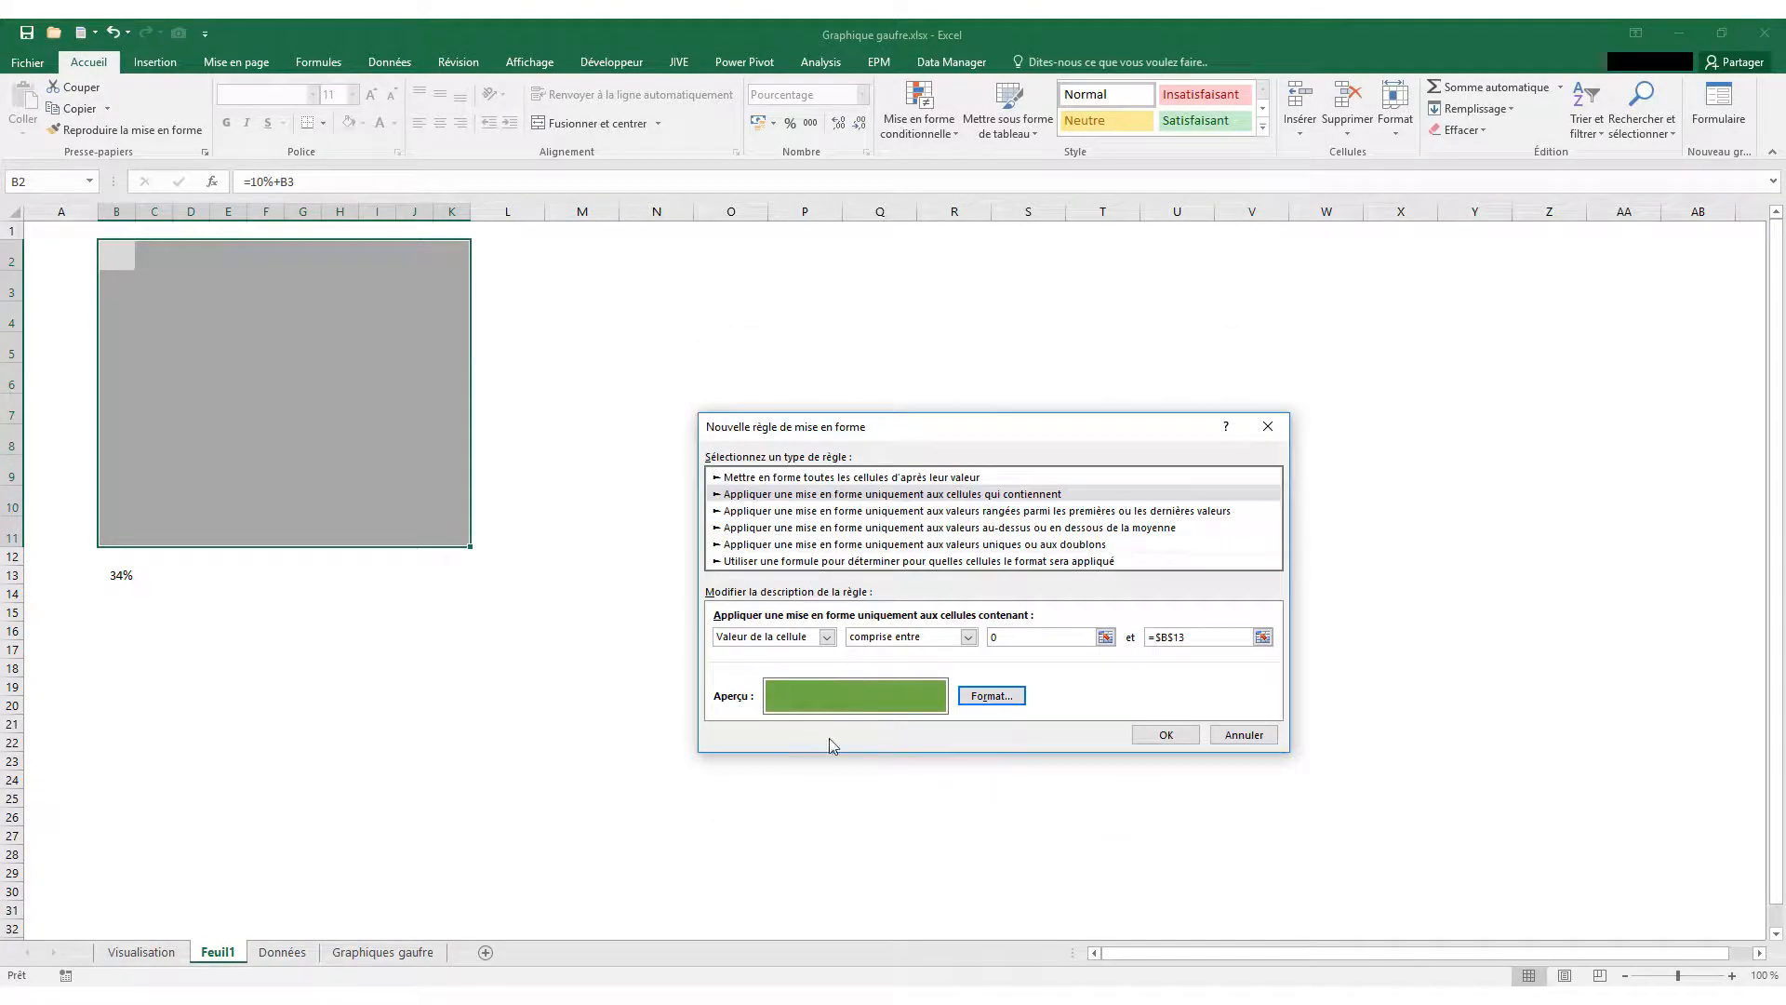
pyautogui.click(1155, 735)
pyautogui.click(245, 611)
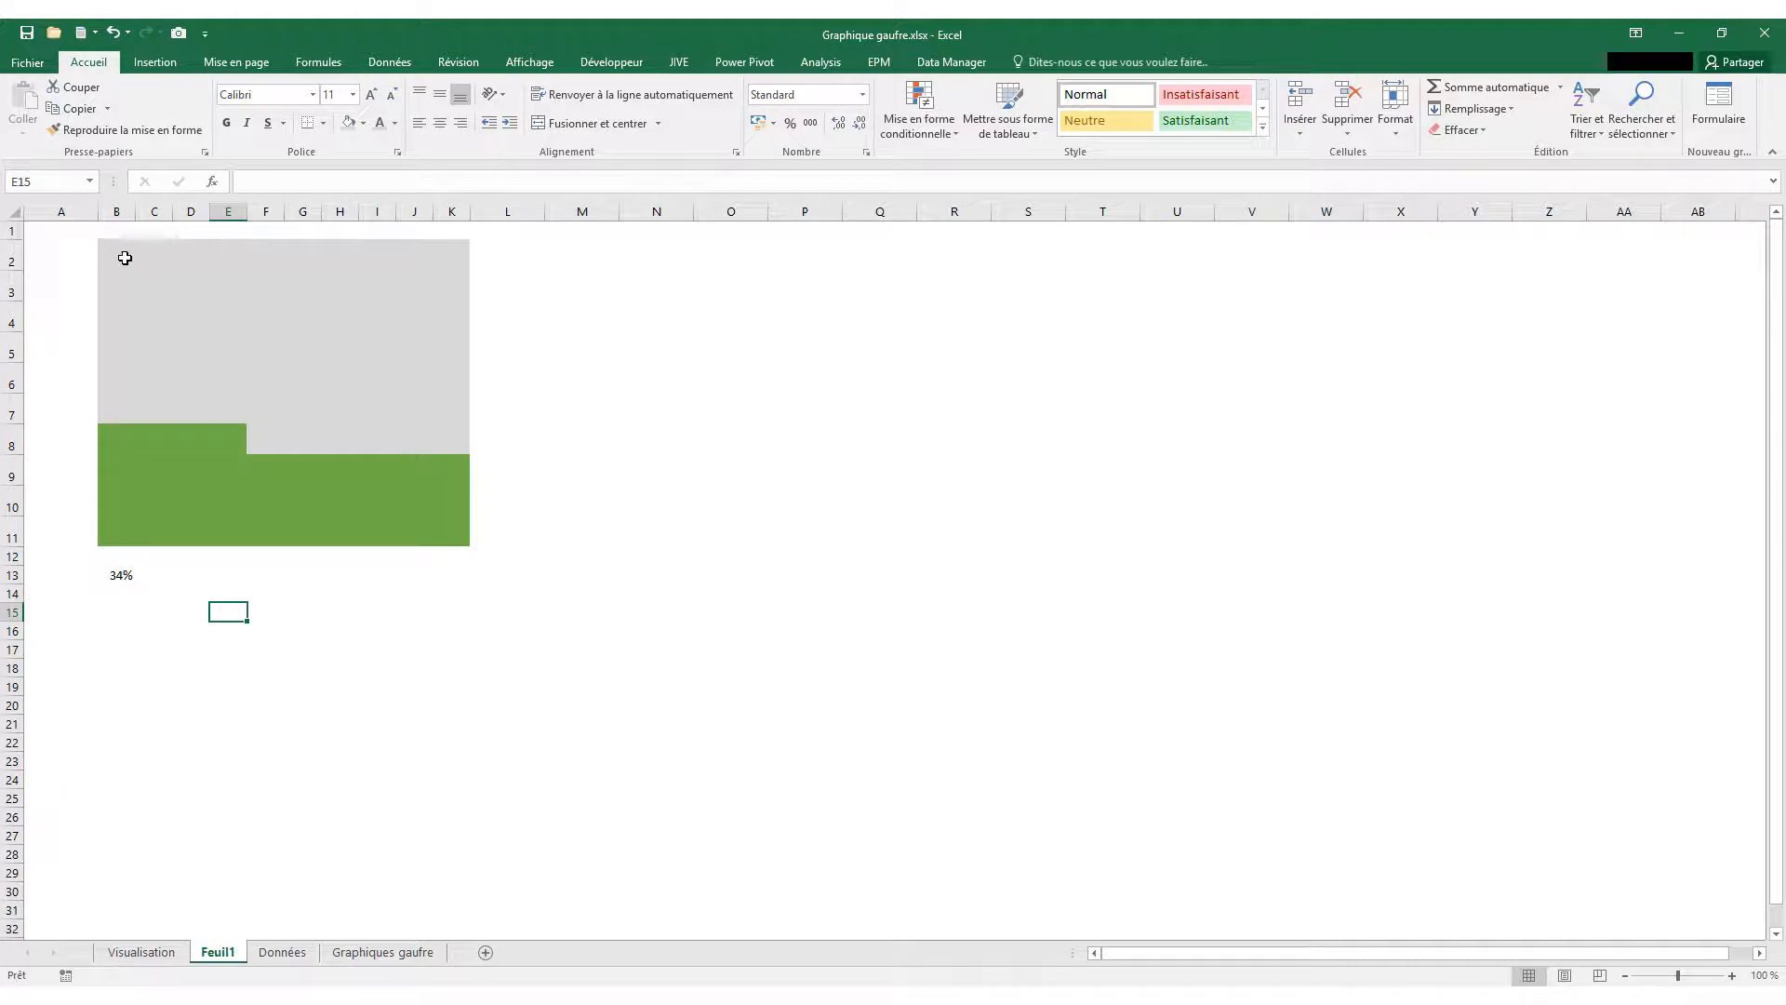
# Apply all borders to the grid B2:K11 and colour the border lines white.
pyautogui.moveTo(114, 249); pyautogui.dragTo(470, 548)
pyautogui.click(323, 123)
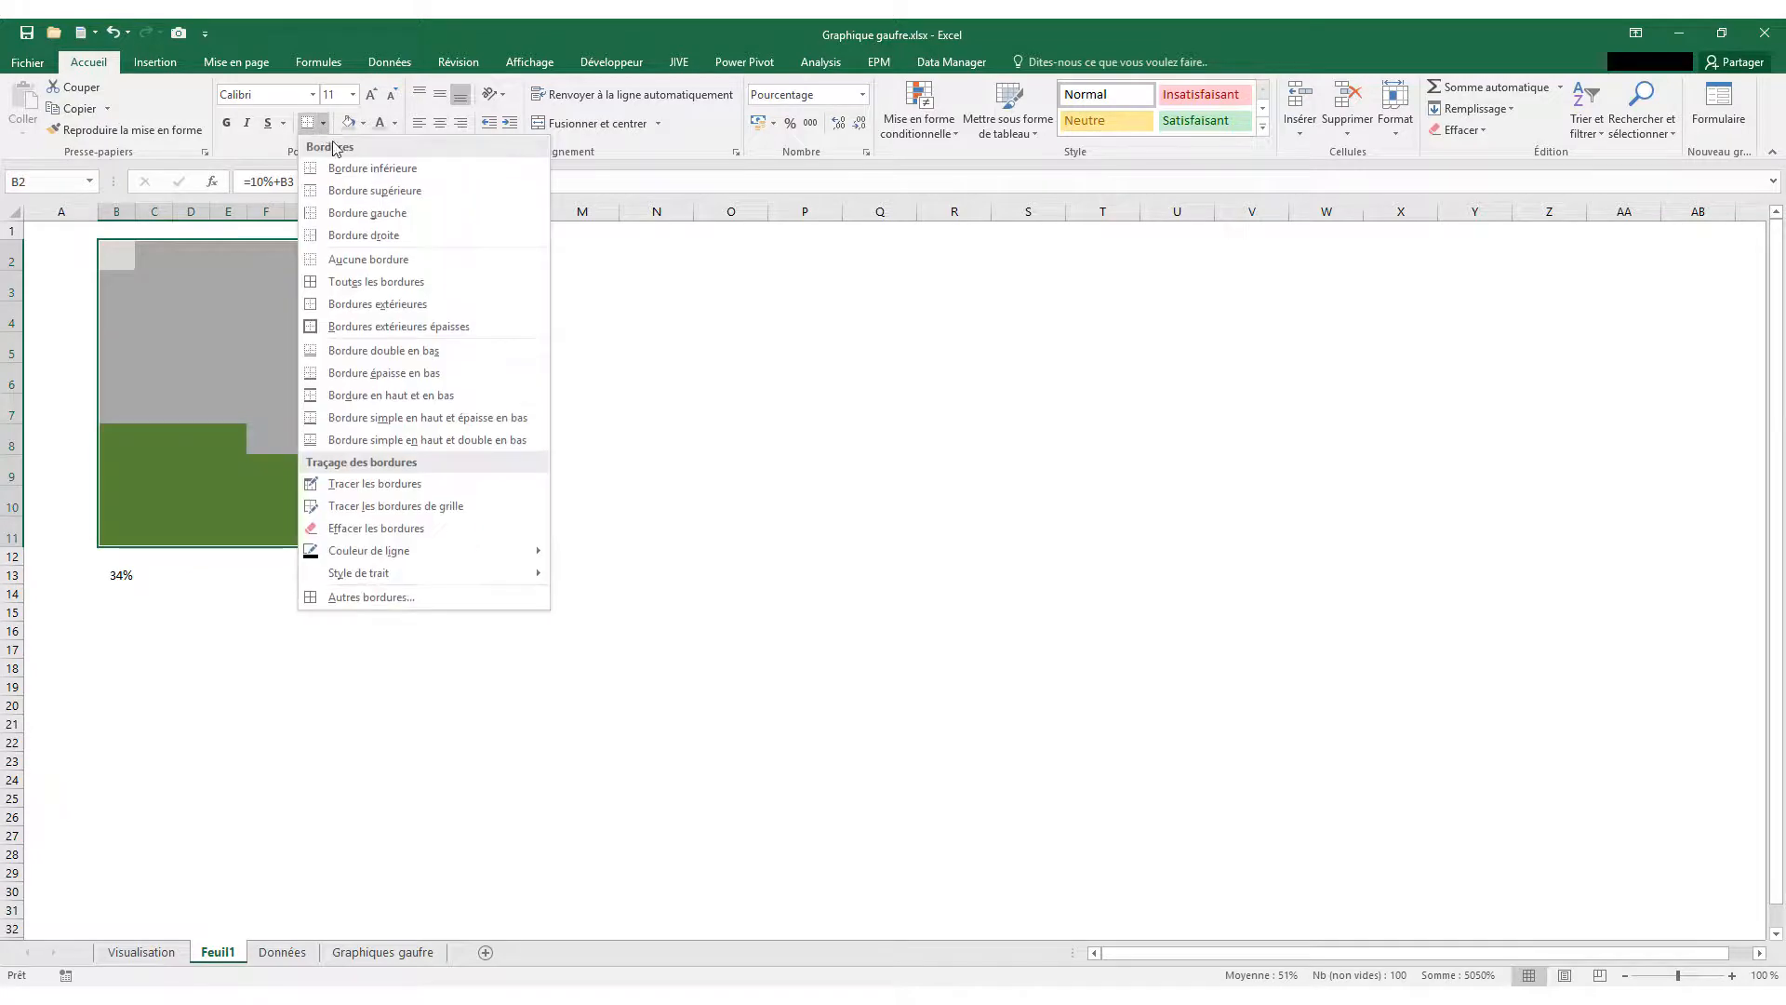
pyautogui.click(353, 286)
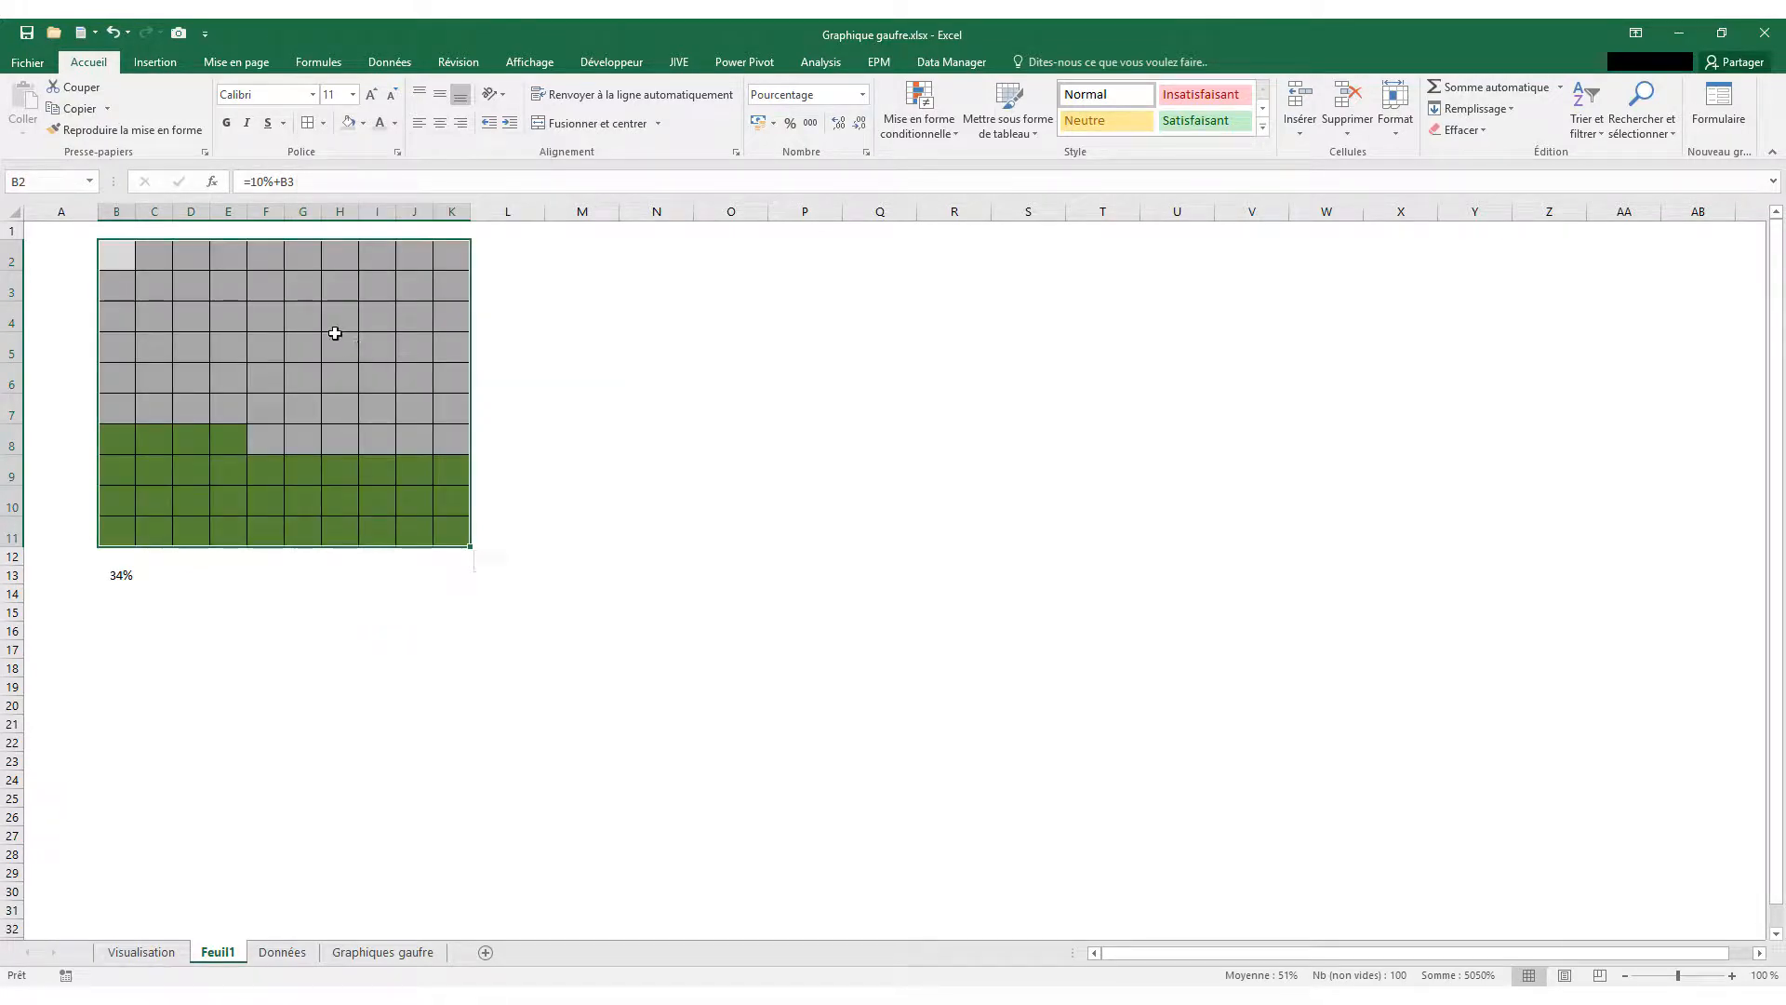
pyautogui.click(325, 124)
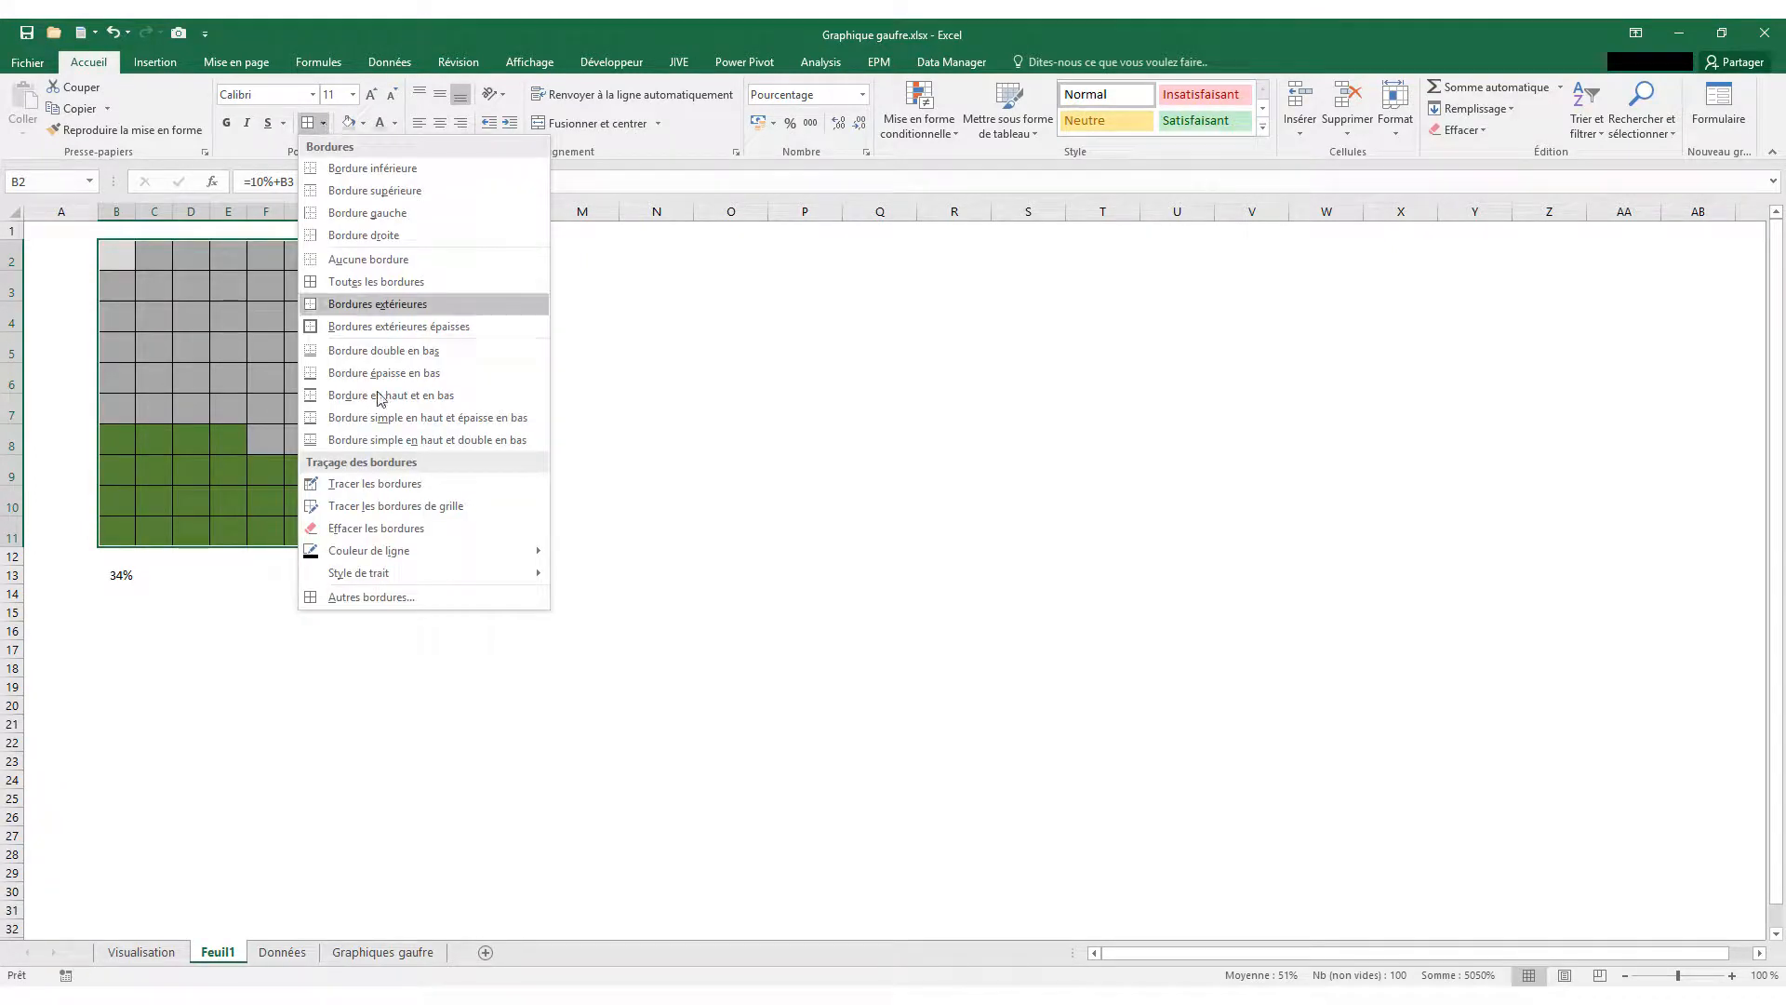
pyautogui.moveTo(407, 555)
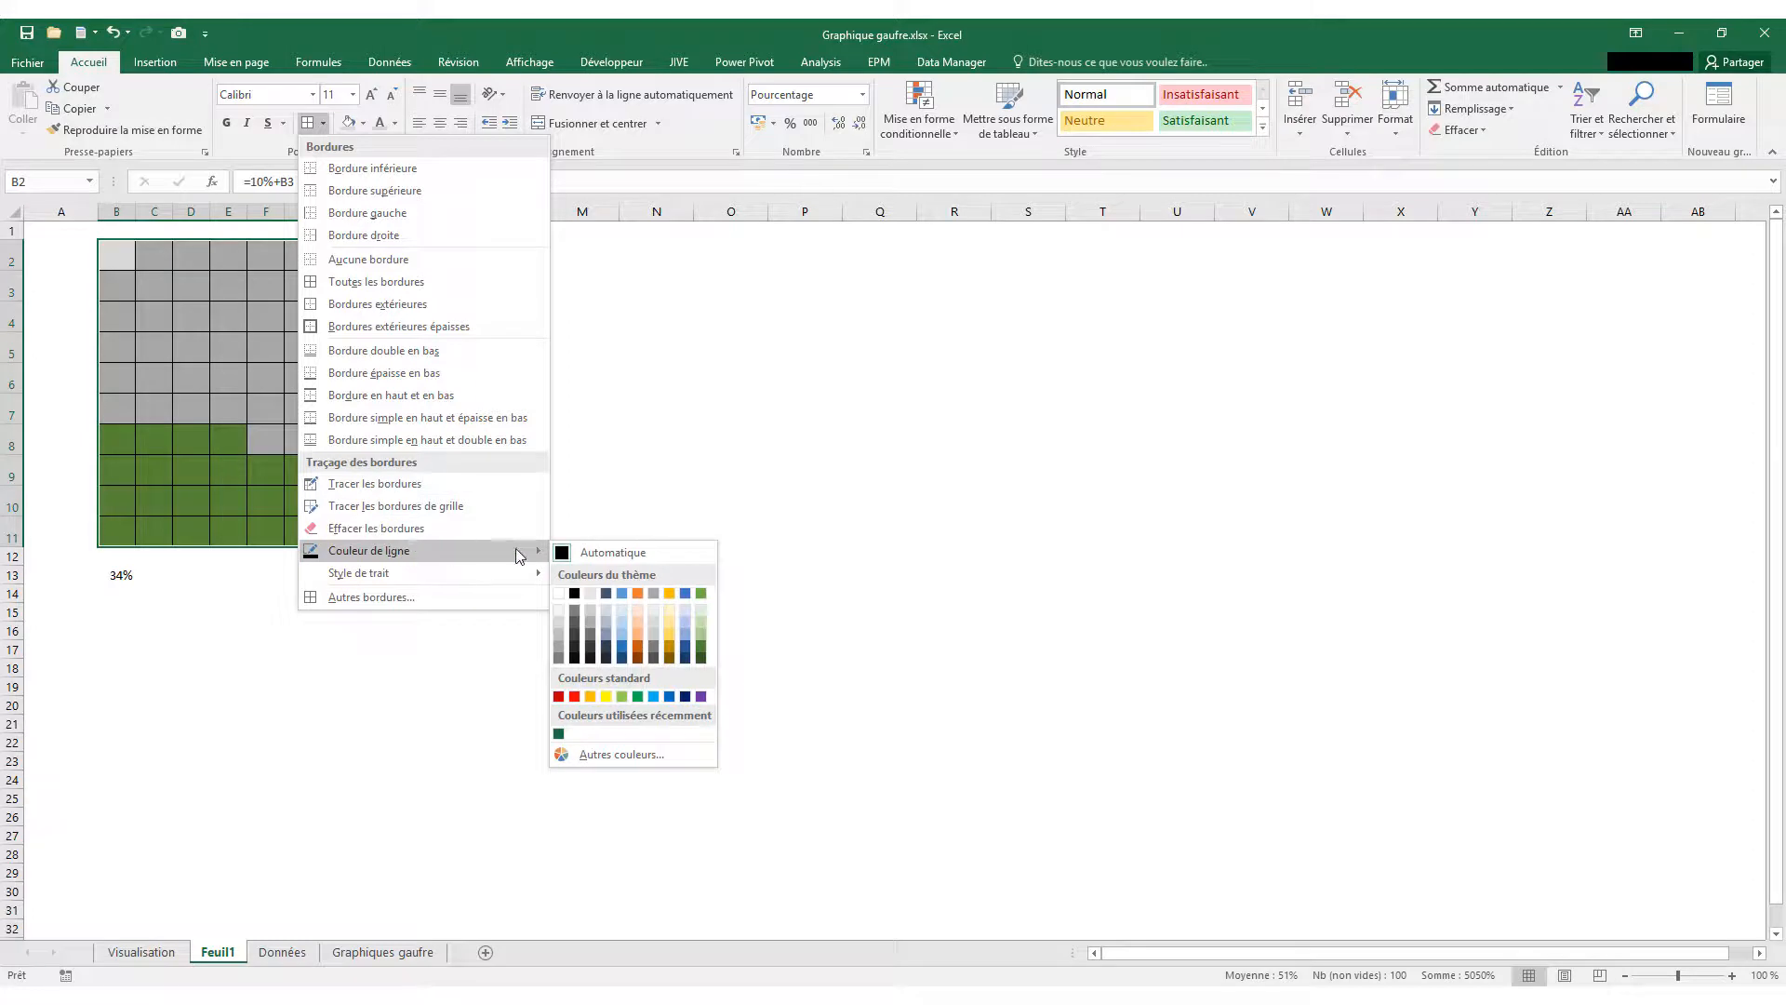
pyautogui.click(559, 593)
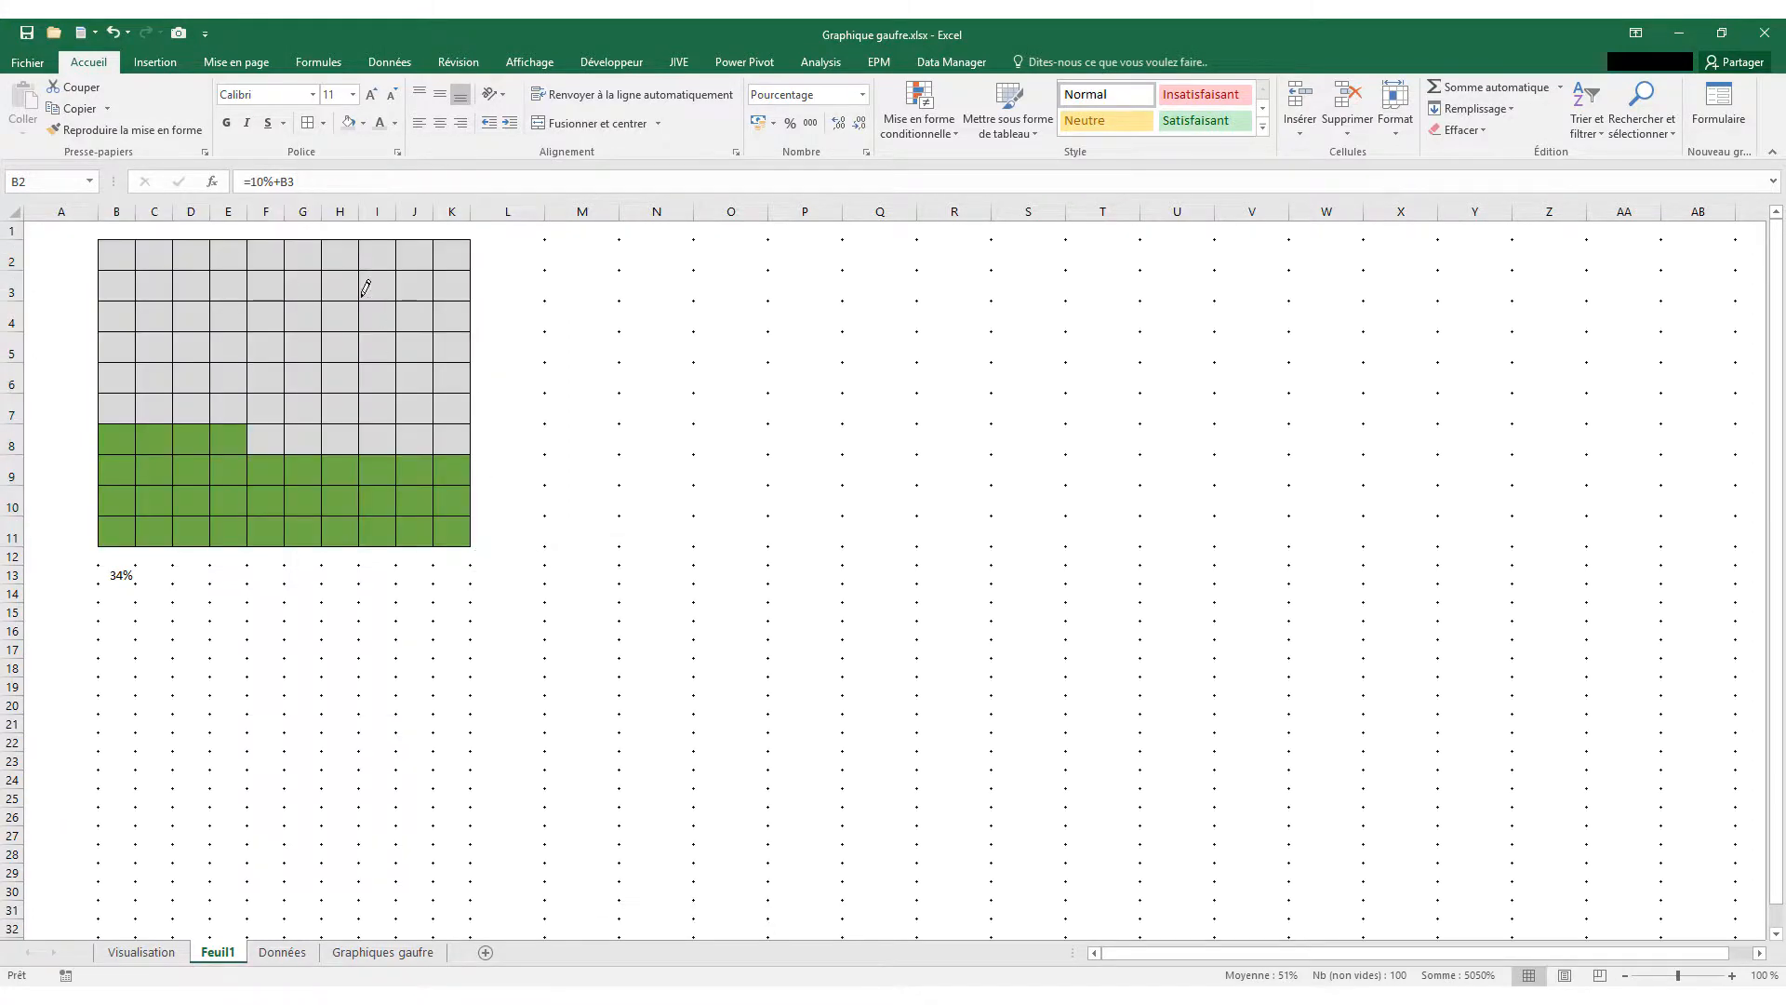
pyautogui.click(307, 123)
pyautogui.click(276, 341)
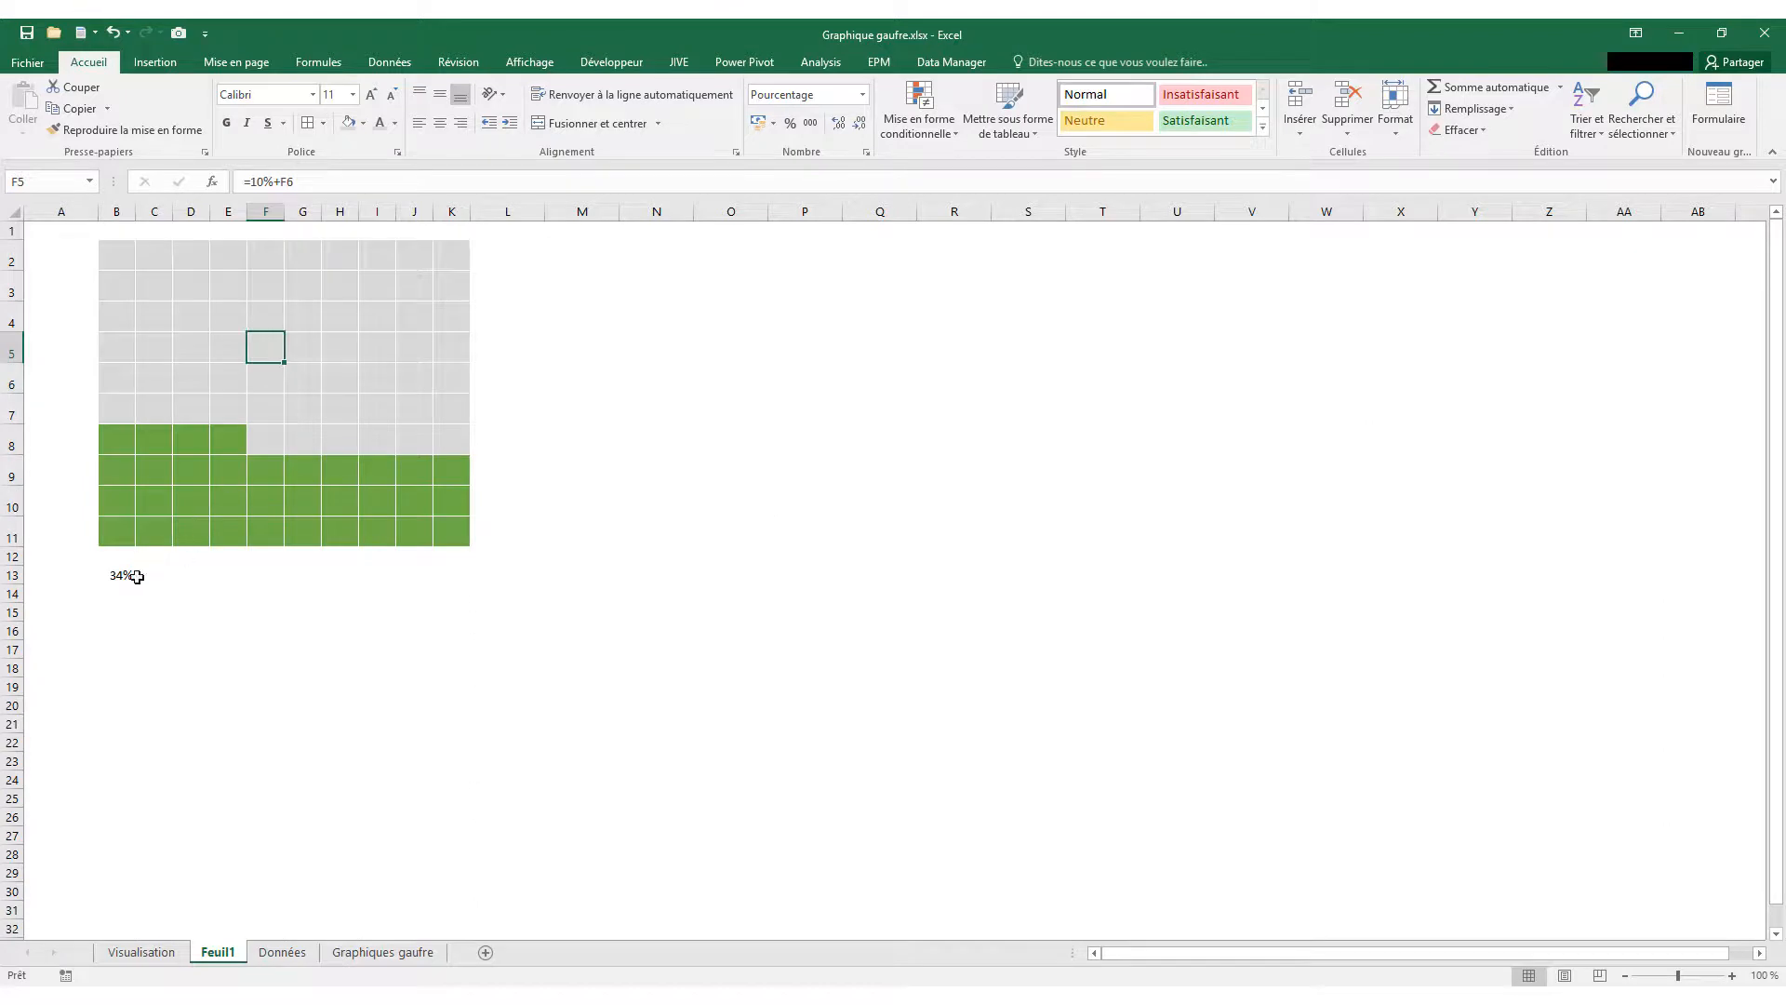
# Set the percentage in B13 to 42%.
pyautogui.click(142, 578)
pyautogui.press('Left')
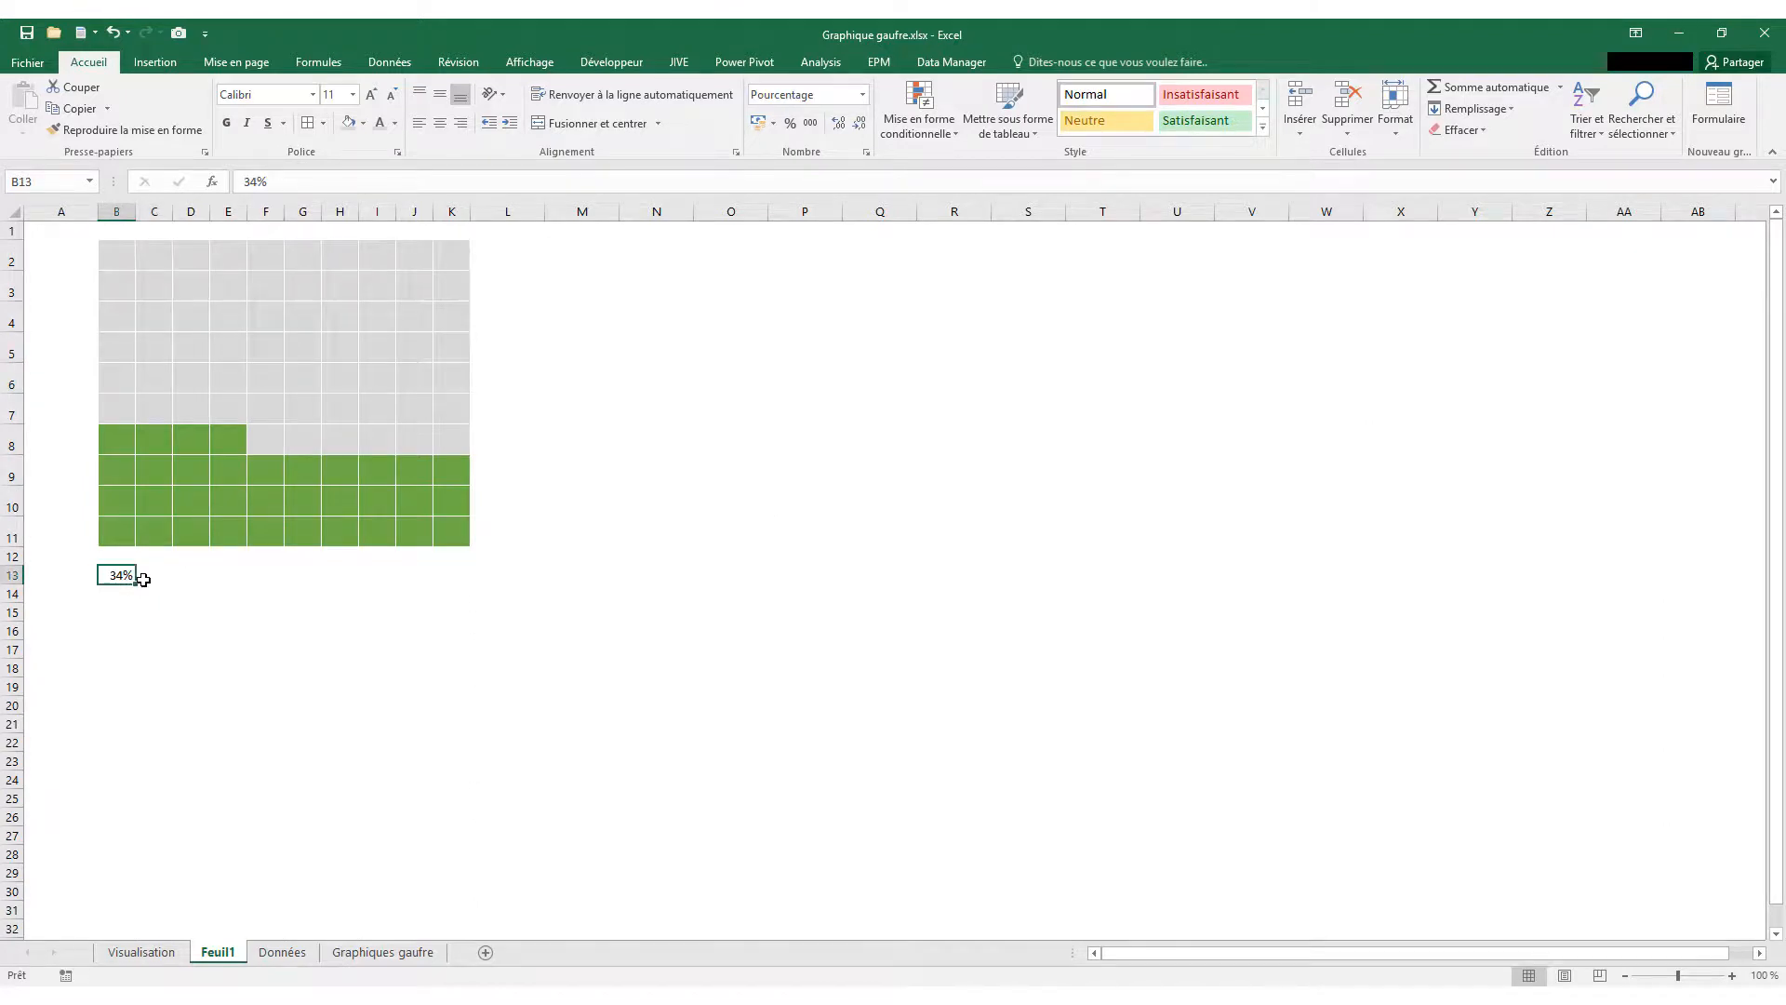
pyautogui.write('42')
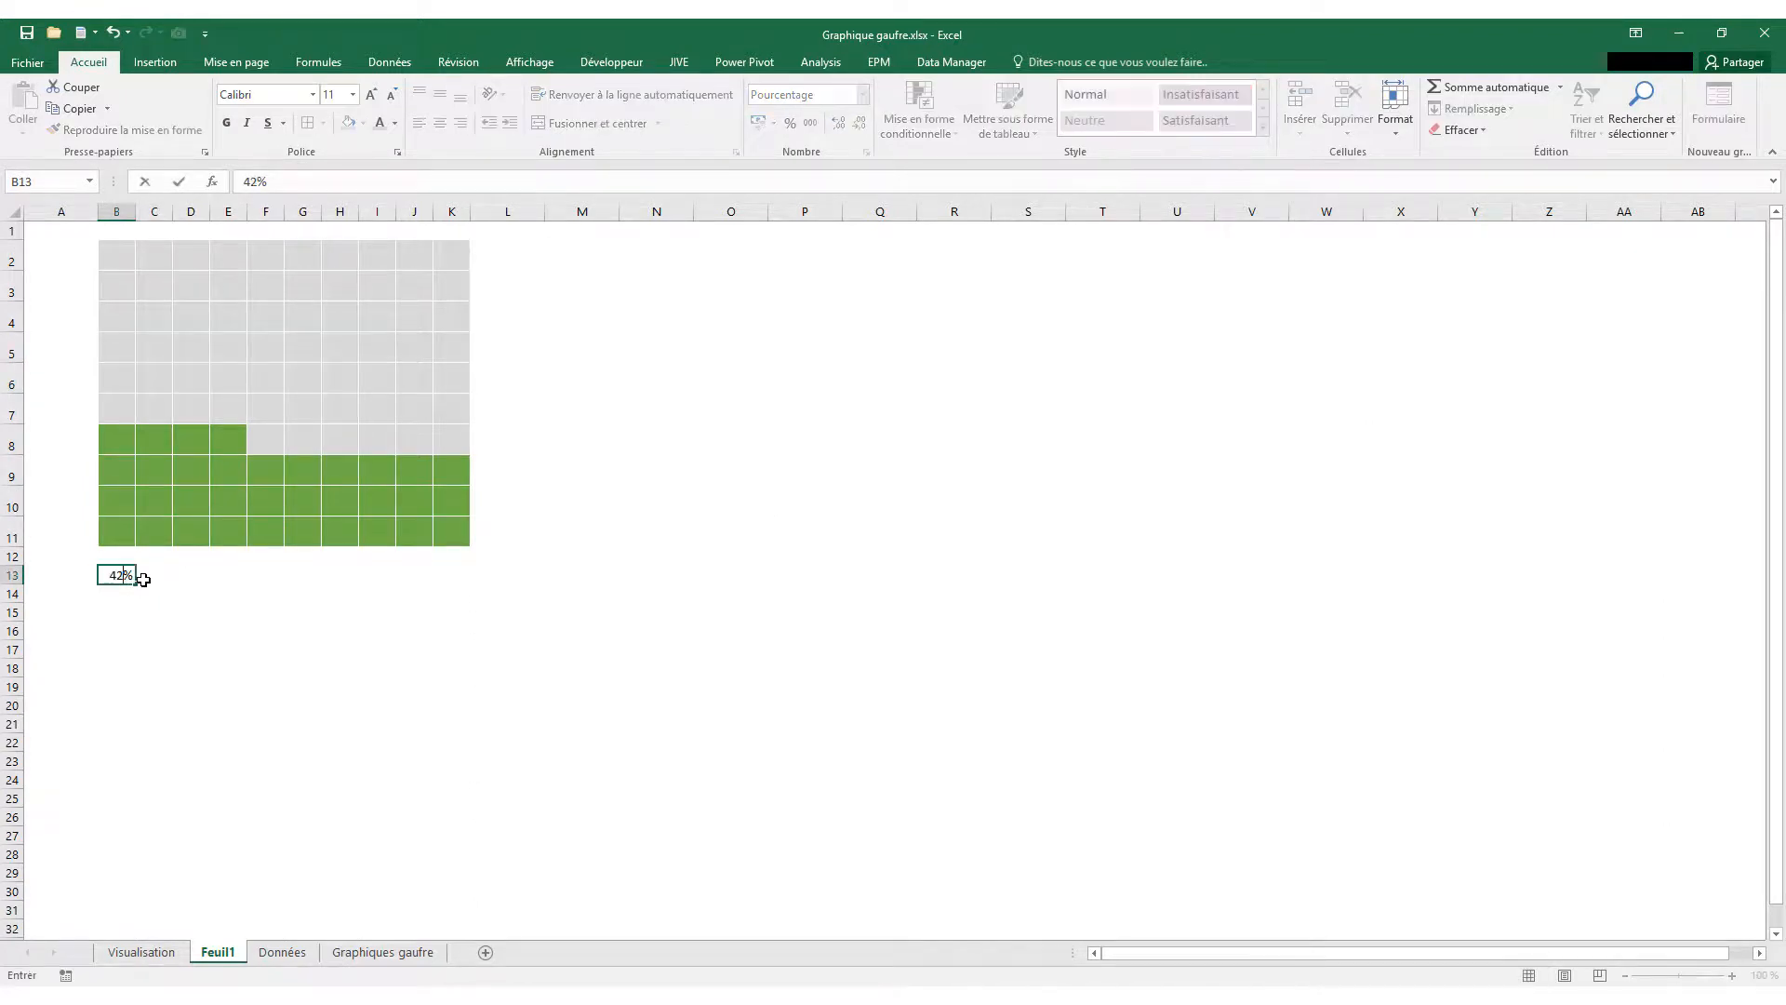
pyautogui.press('Return')
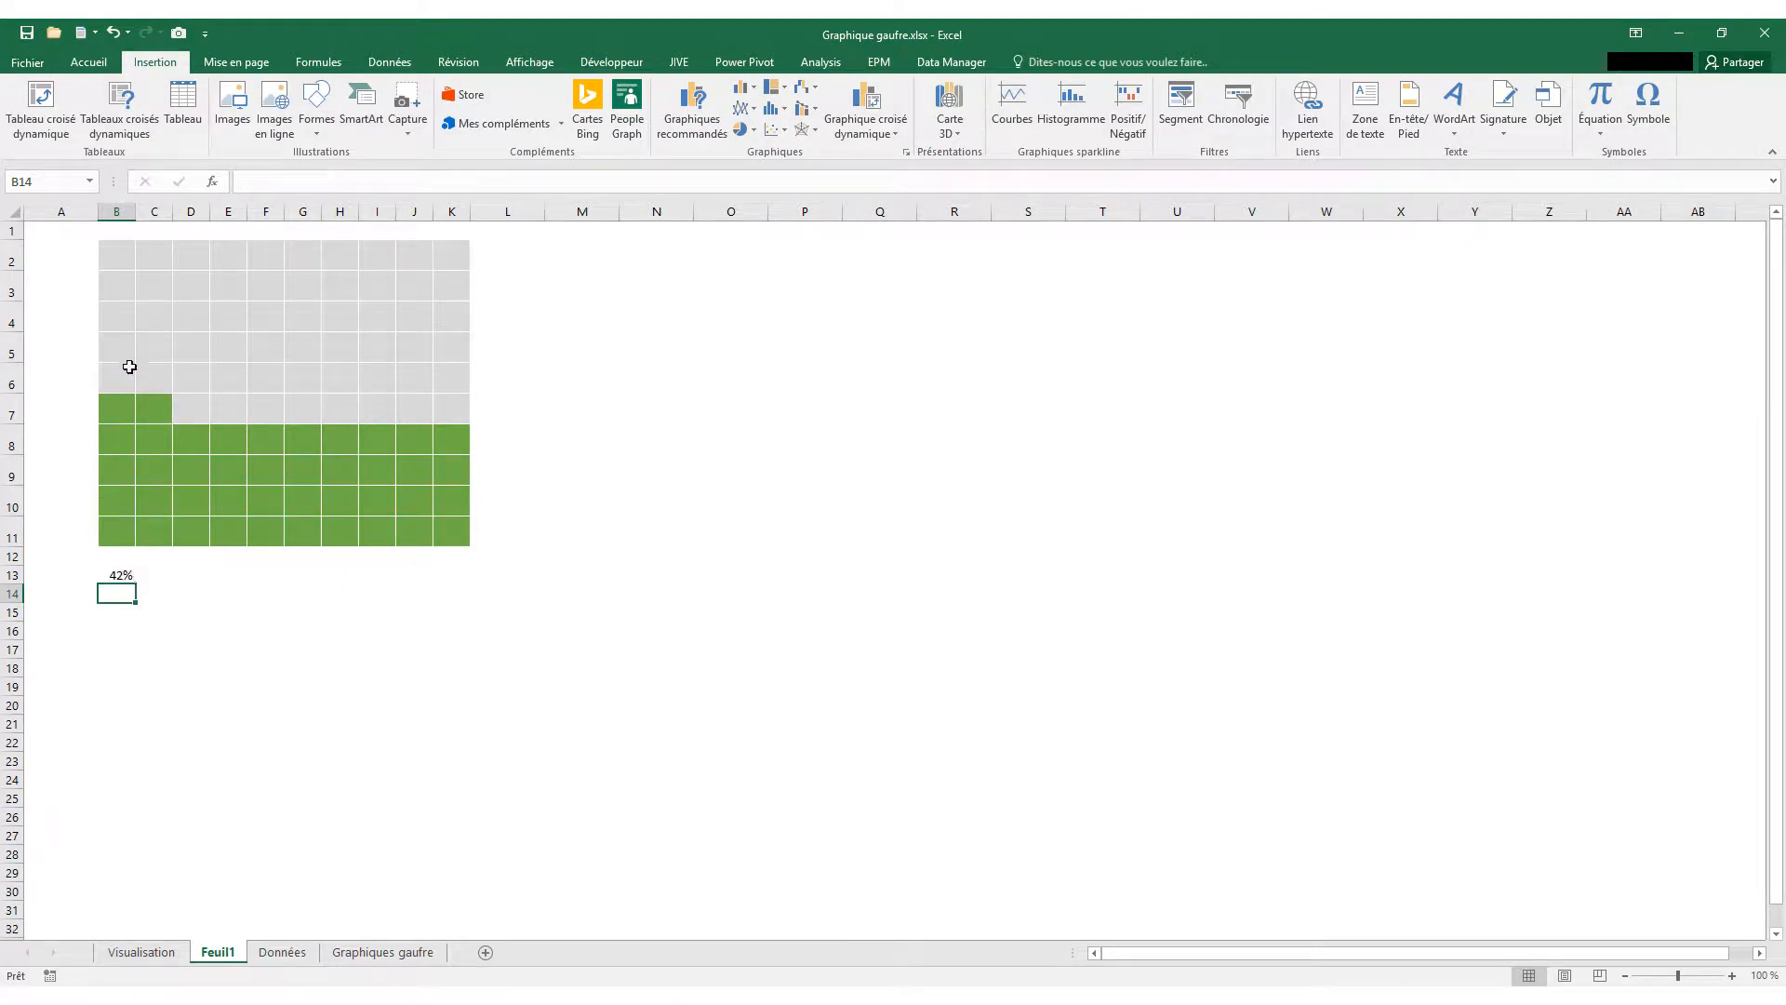
# Copy the grid B2:K11, paste it as a linked picture, and place it over columns Q to U, around rows 7 to 19.
pyautogui.moveTo(110, 259); pyautogui.dragTo(452, 530)
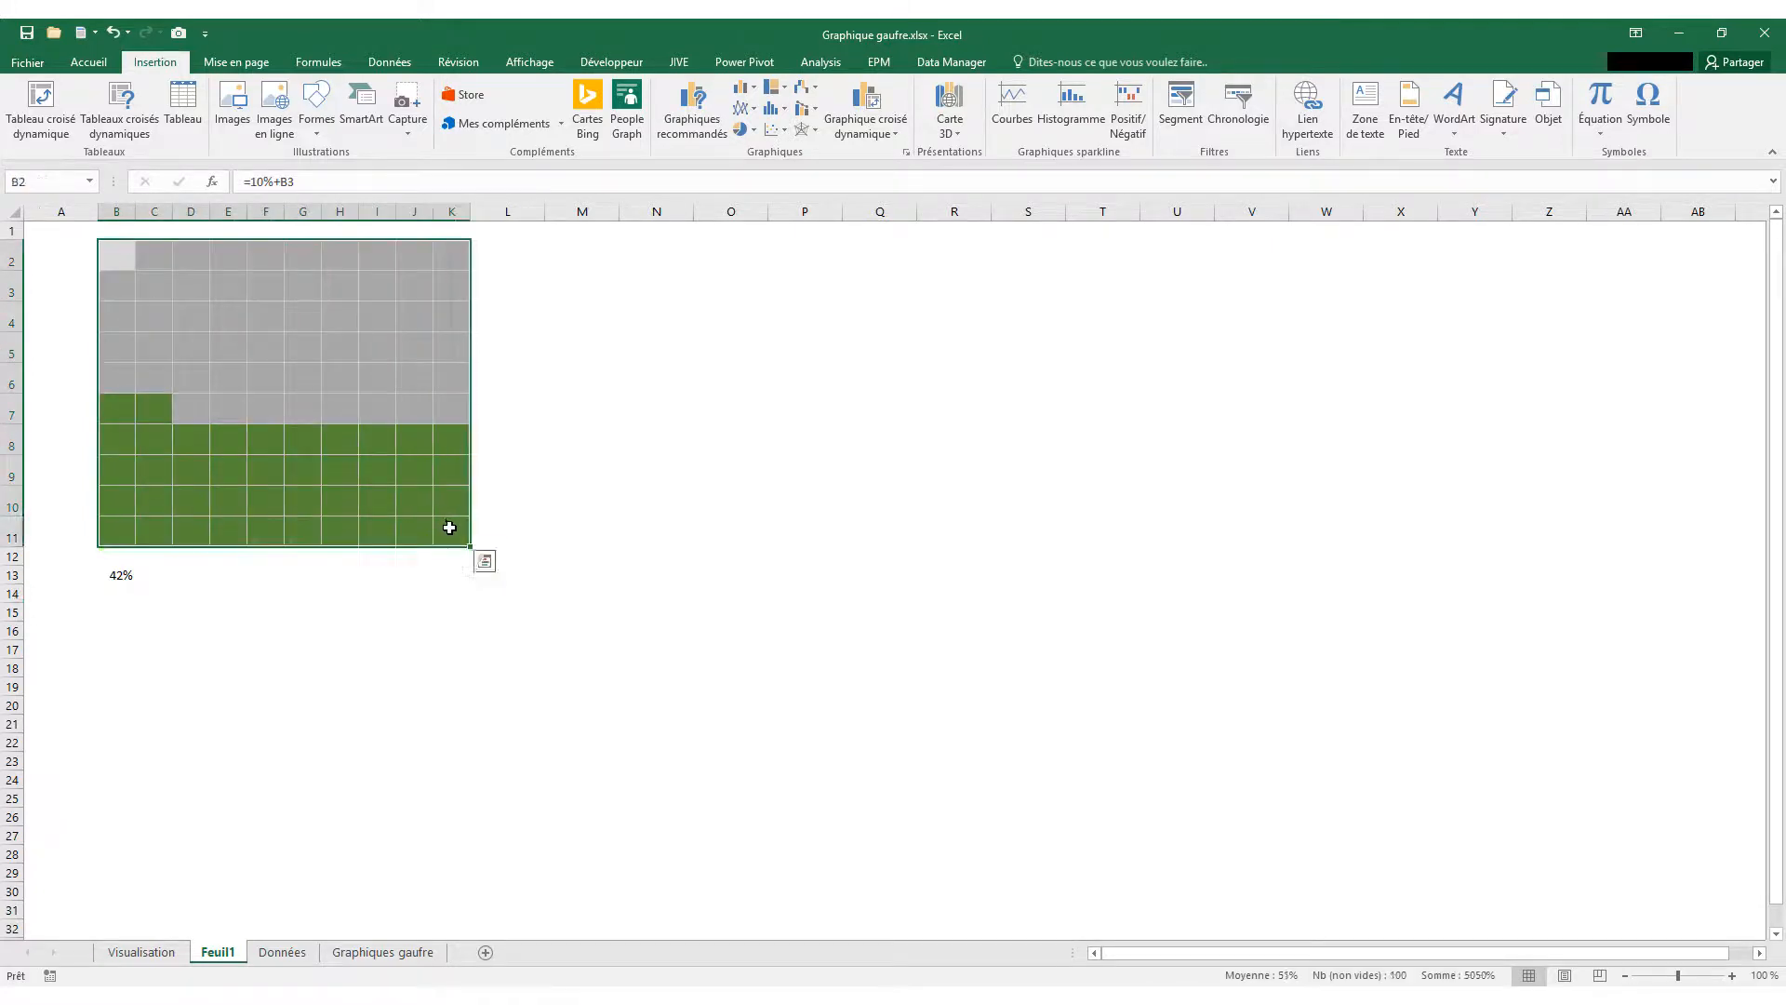
pyautogui.click(104, 65)
pyautogui.click(82, 108)
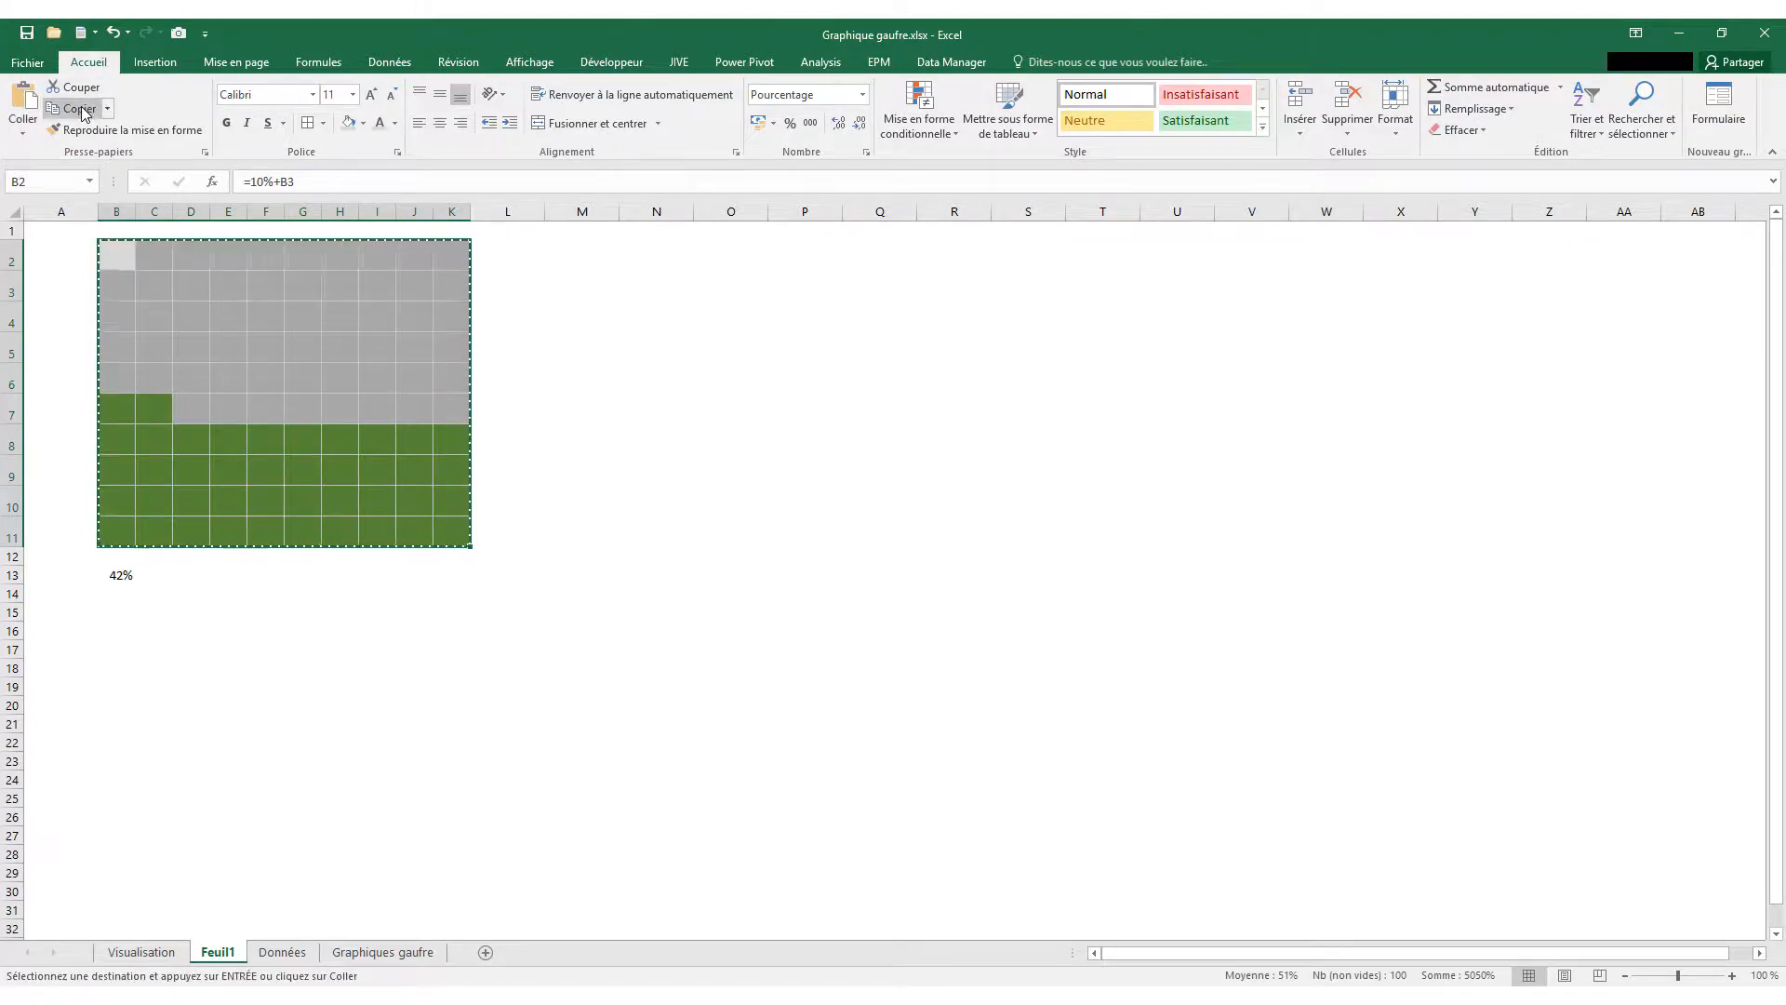
pyautogui.click(28, 135)
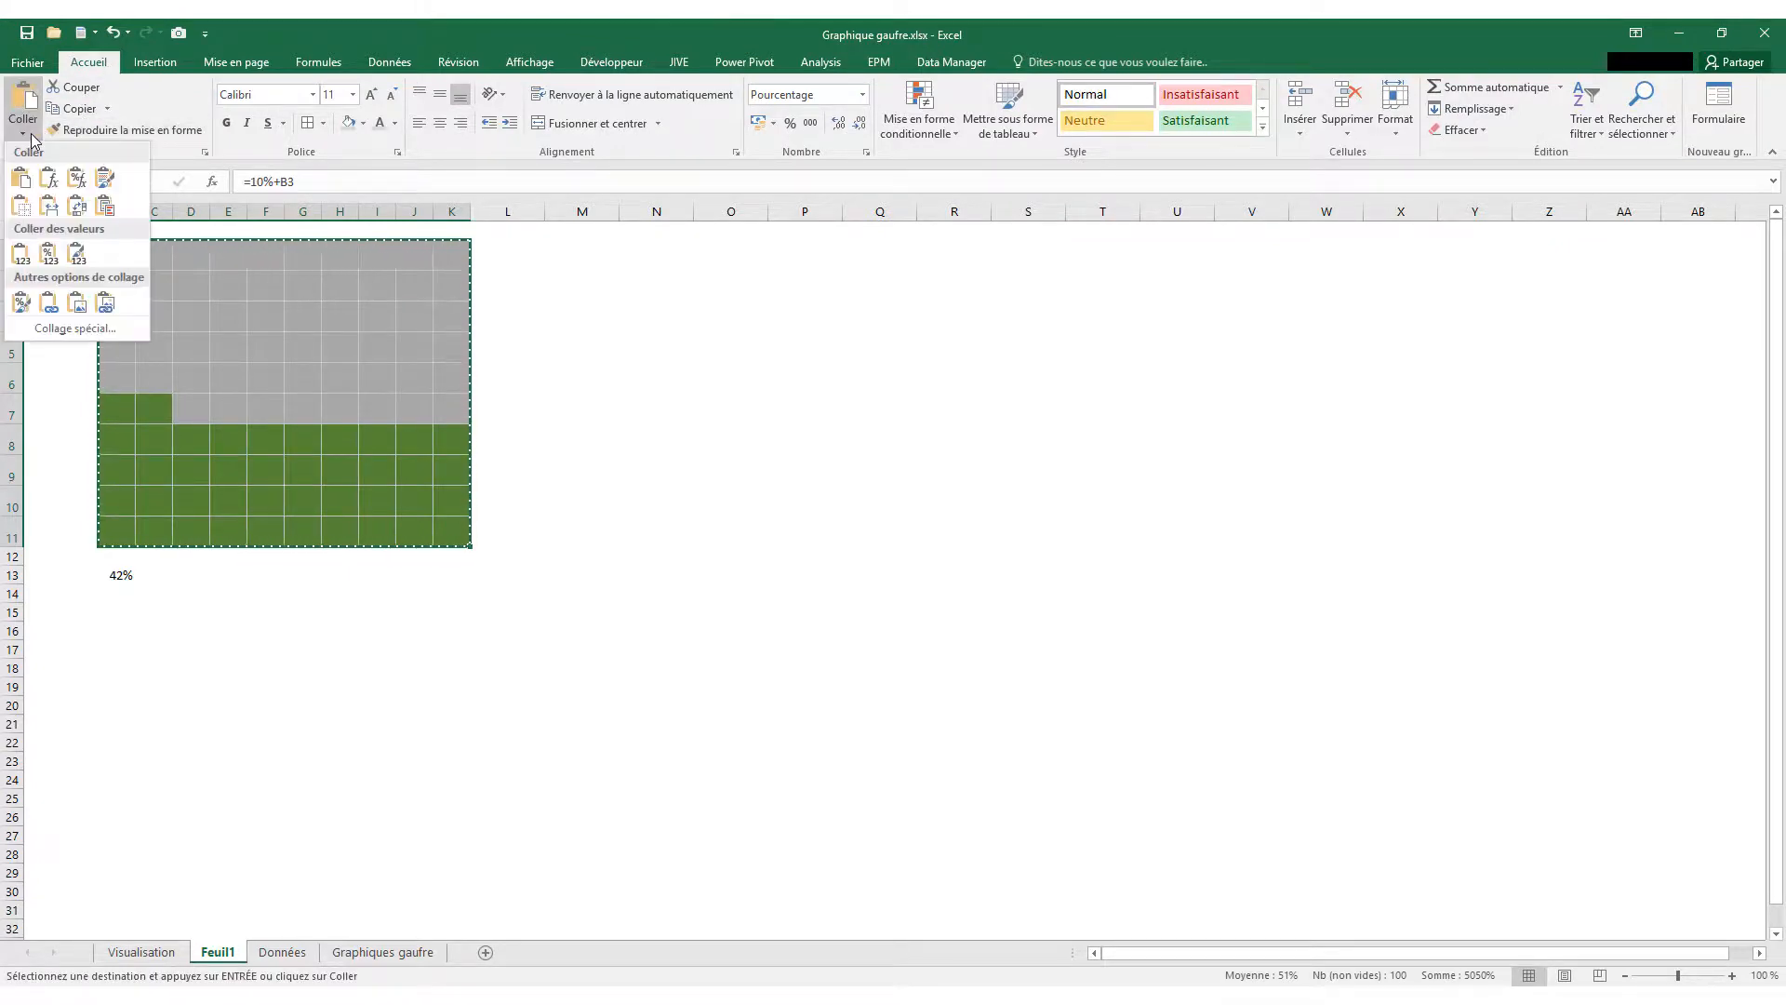
pyautogui.click(104, 310)
pyautogui.moveTo(271, 339); pyautogui.dragTo(1011, 480)
pyautogui.click(701, 371)
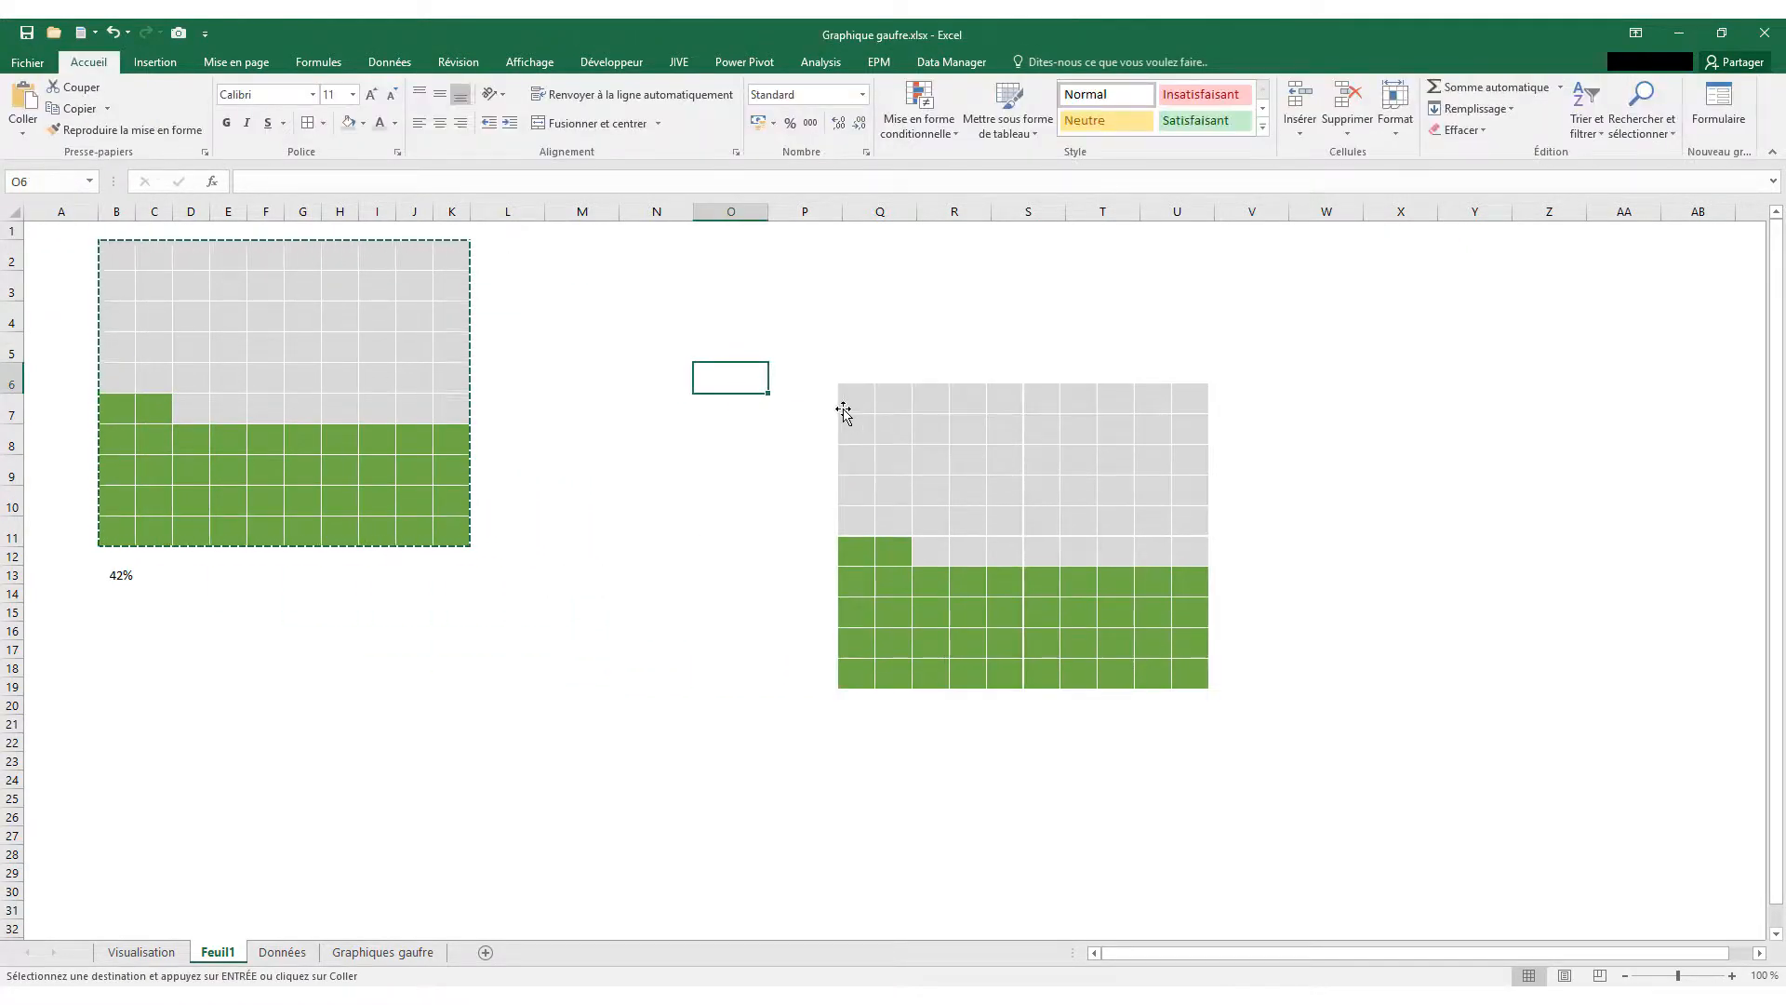
# Shrink the linked picture to about 6.69 cm high by 8.11 cm wide and move it up over columns P to T.
pyautogui.click(839, 399)
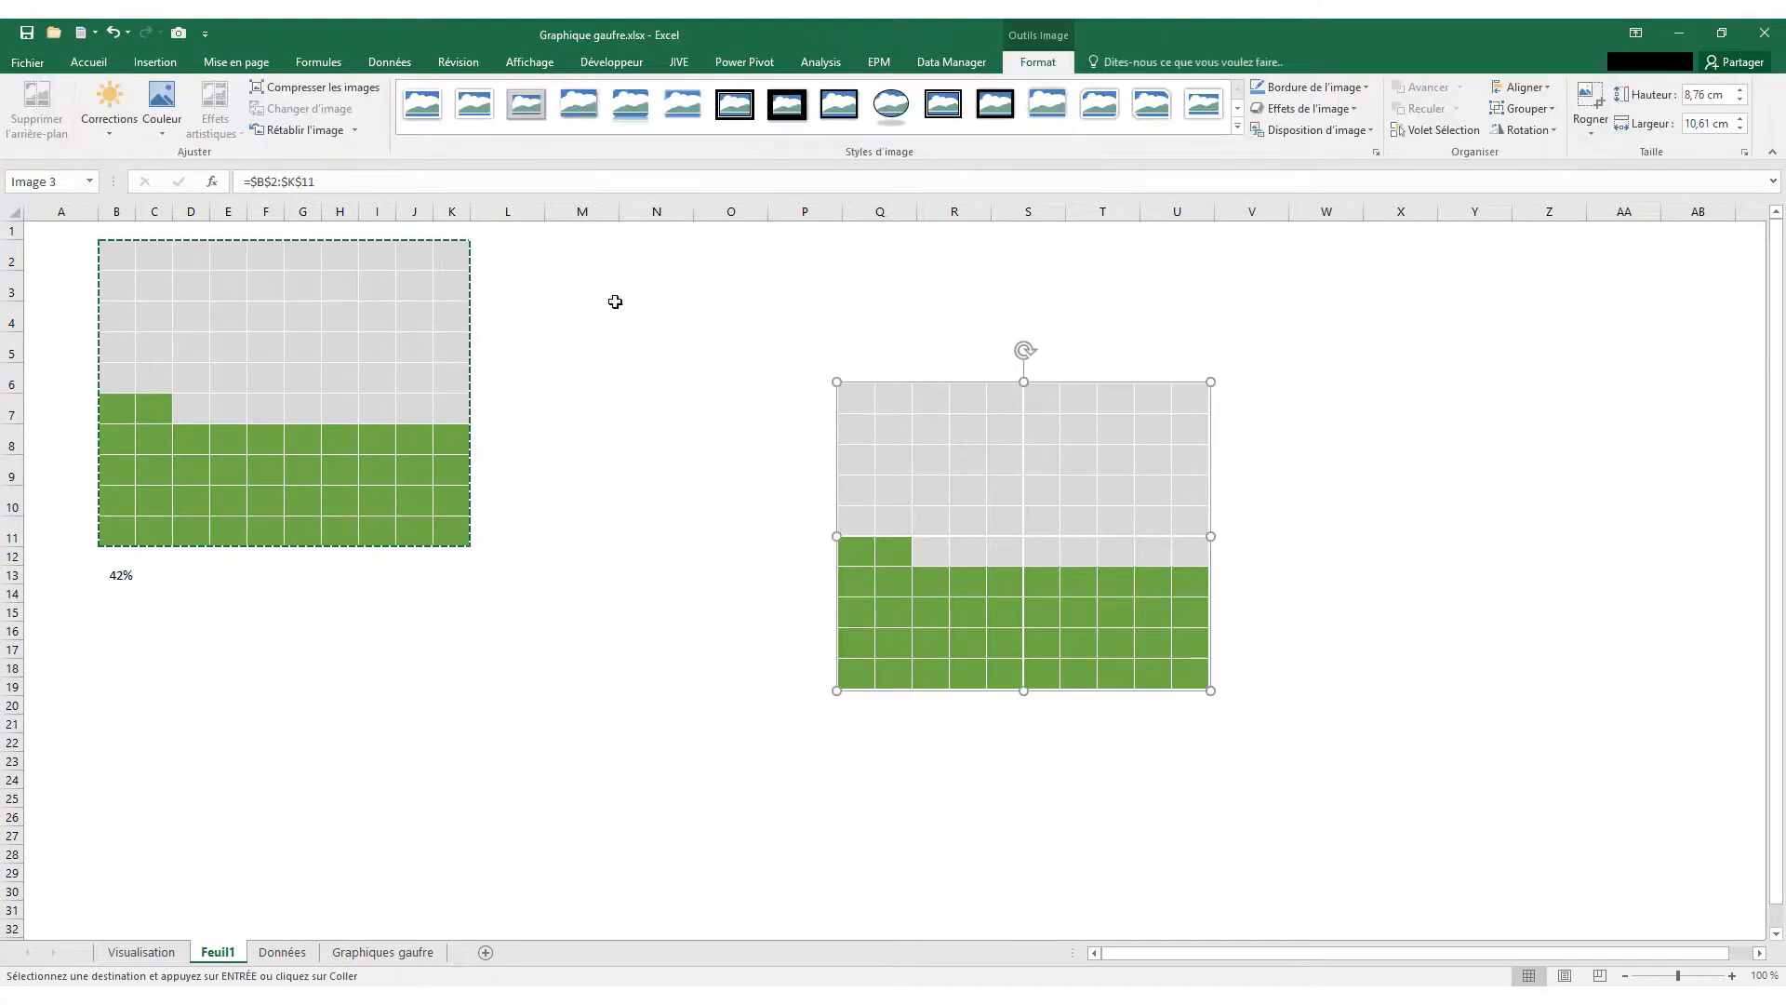
pyautogui.moveTo(837, 382); pyautogui.dragTo(924, 454)
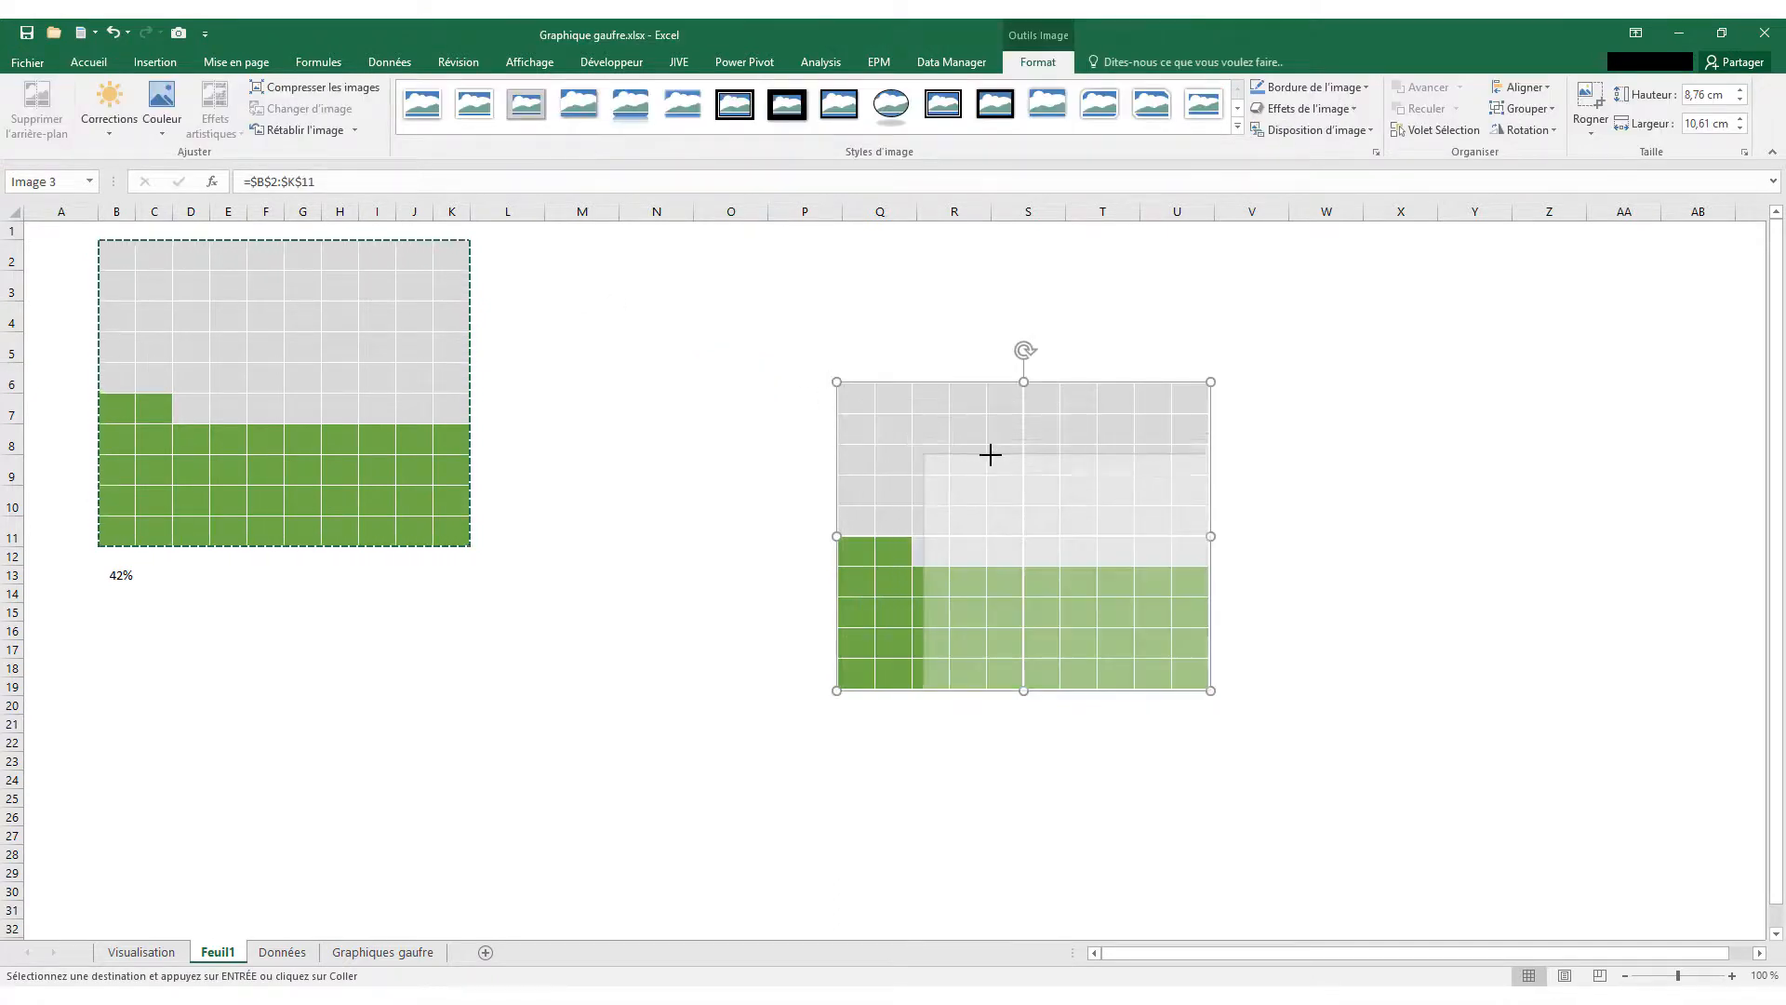
pyautogui.moveTo(1082, 537); pyautogui.dragTo(972, 361)
pyautogui.click(748, 444)
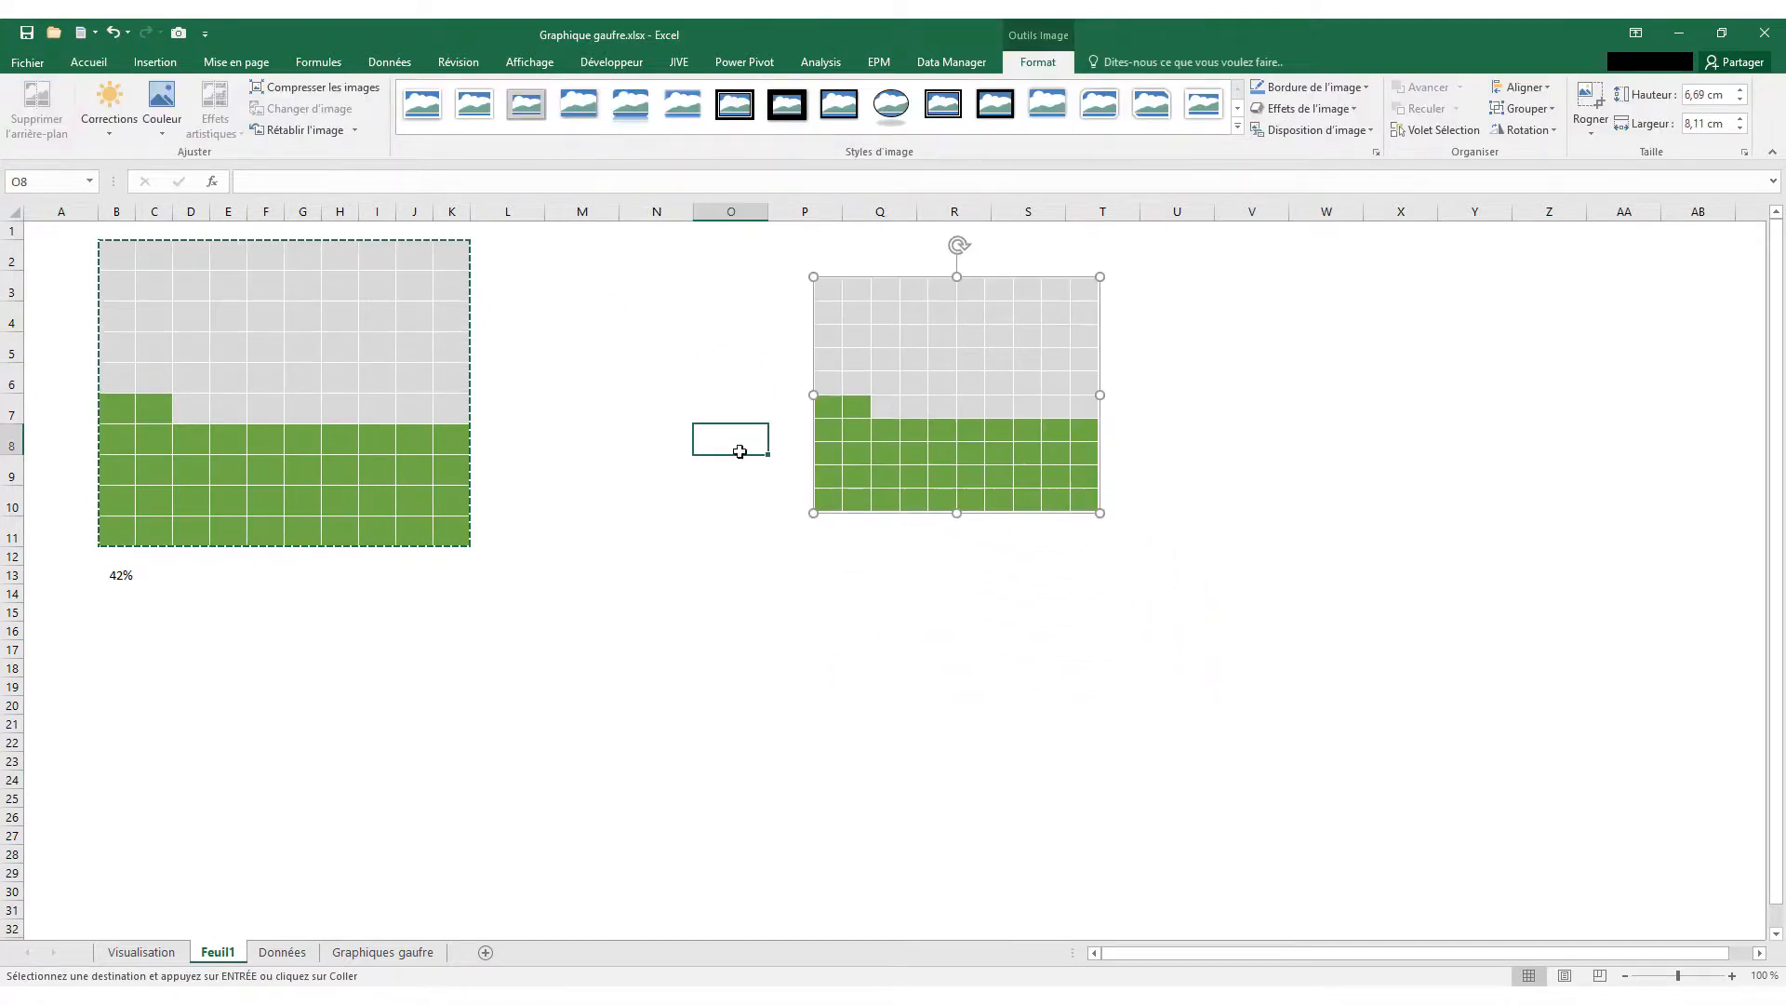
# Set the percentage in B13 to 10% and move the linked picture closer to the grid, over columns N to Q.
pyautogui.click(130, 576)
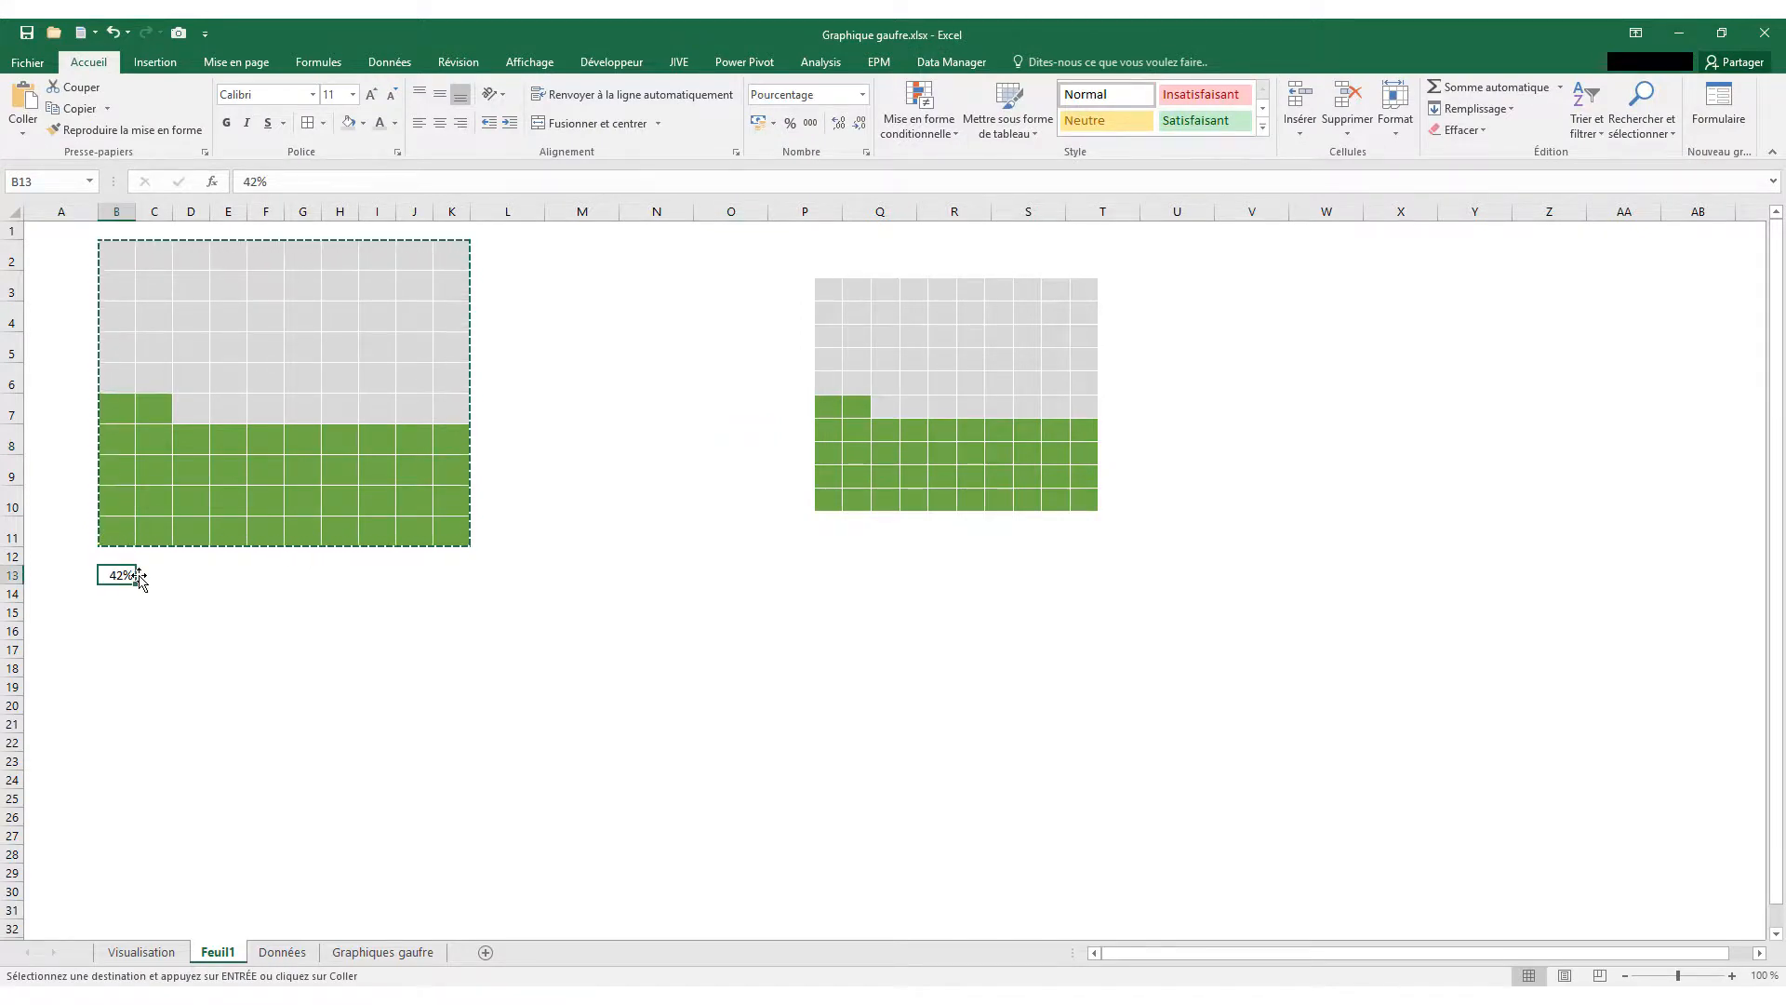
pyautogui.write('10')
pyautogui.press('Return')
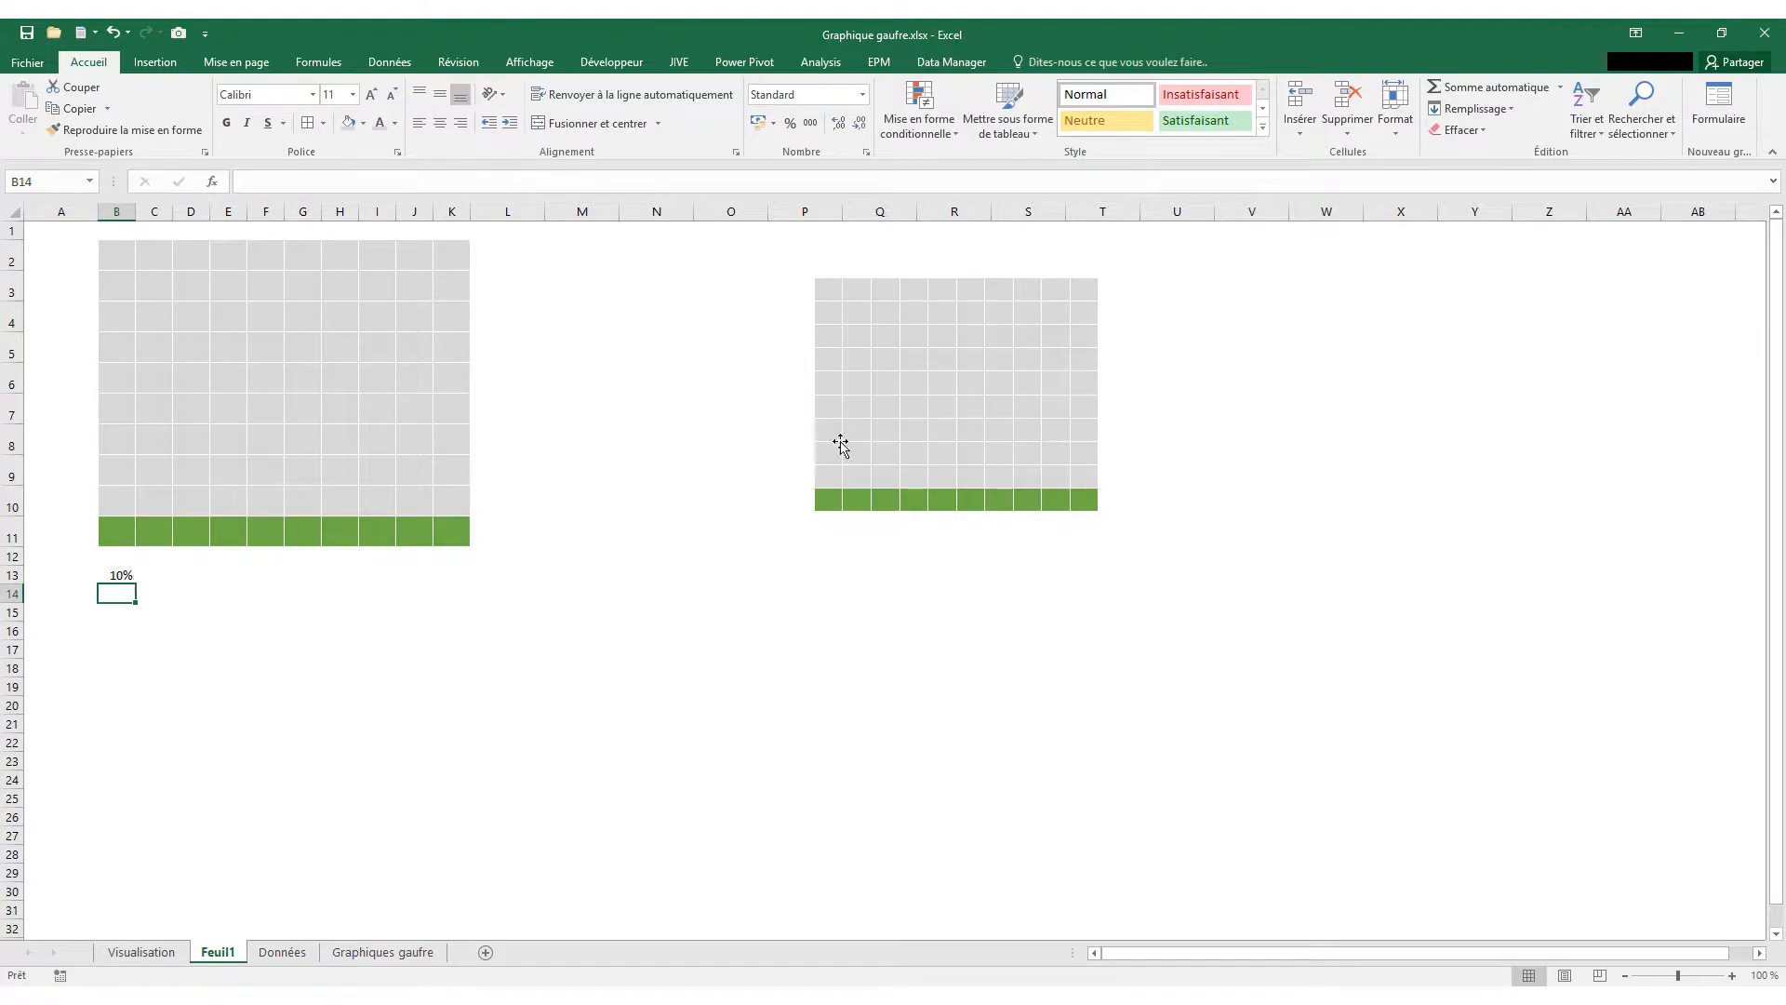
pyautogui.moveTo(912, 401); pyautogui.dragTo(734, 429)
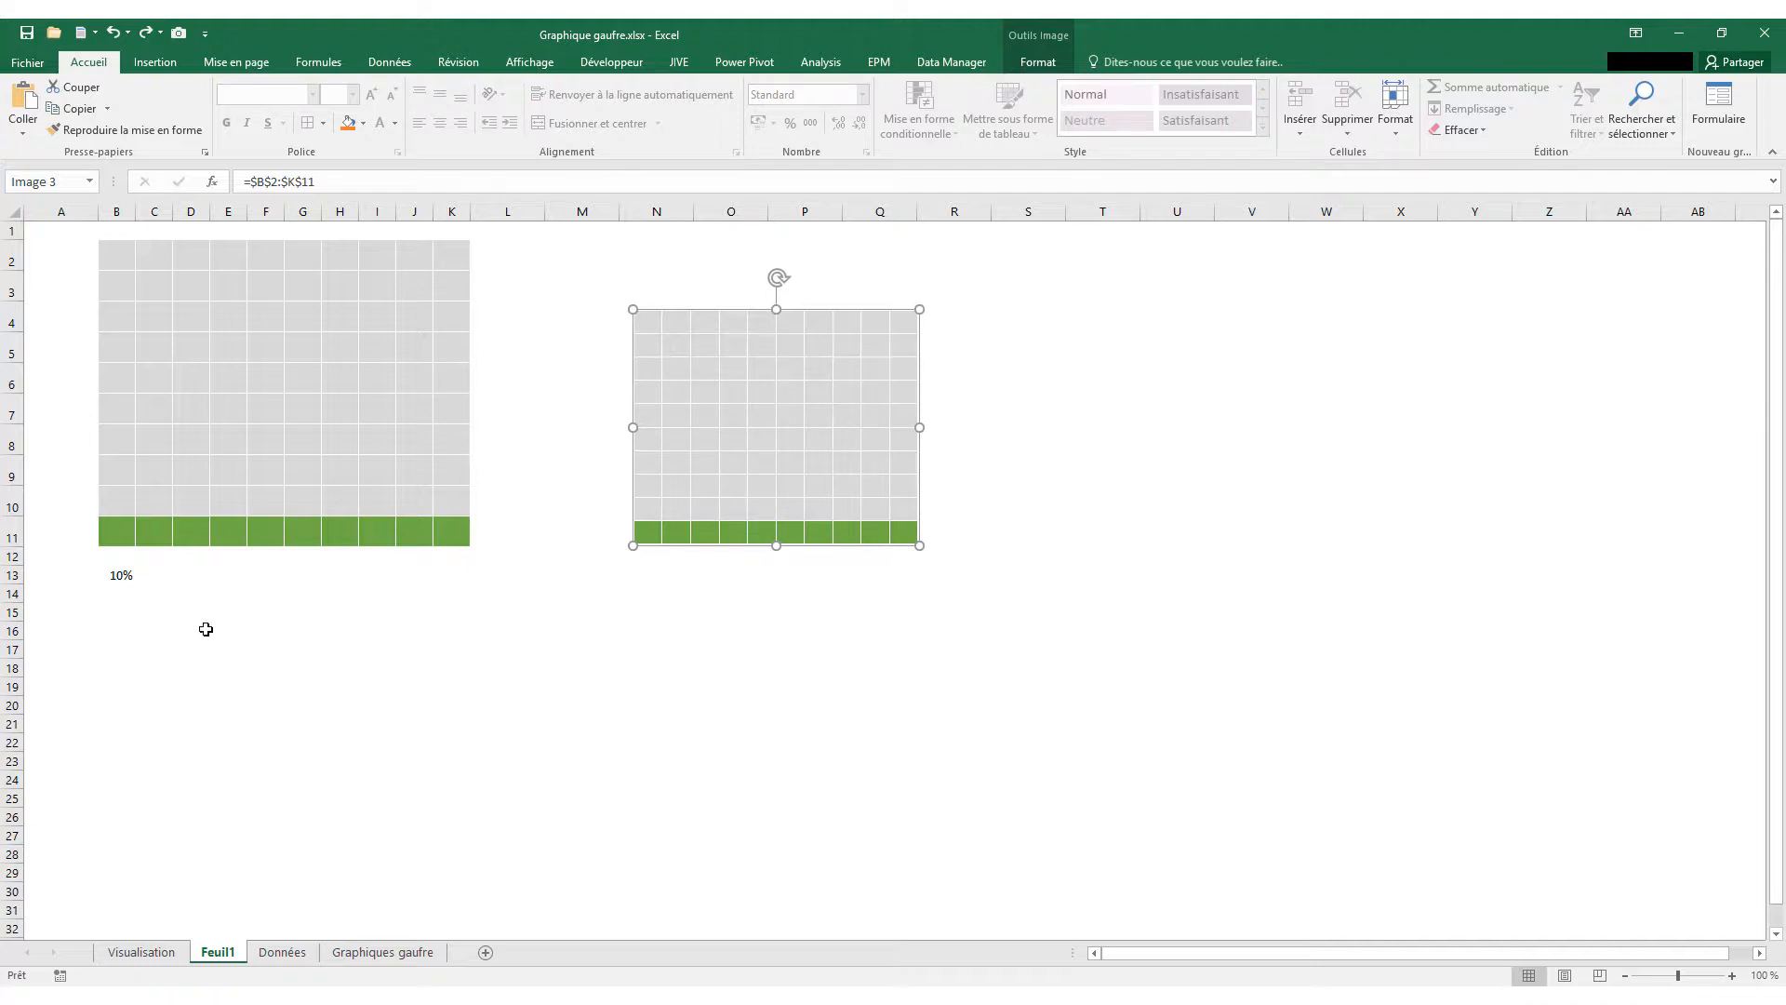
# Examine the revenue and share formulas on the Visualisation sheet and the three country grids on the Graphiques gaufre sheet.
pyautogui.click(141, 952)
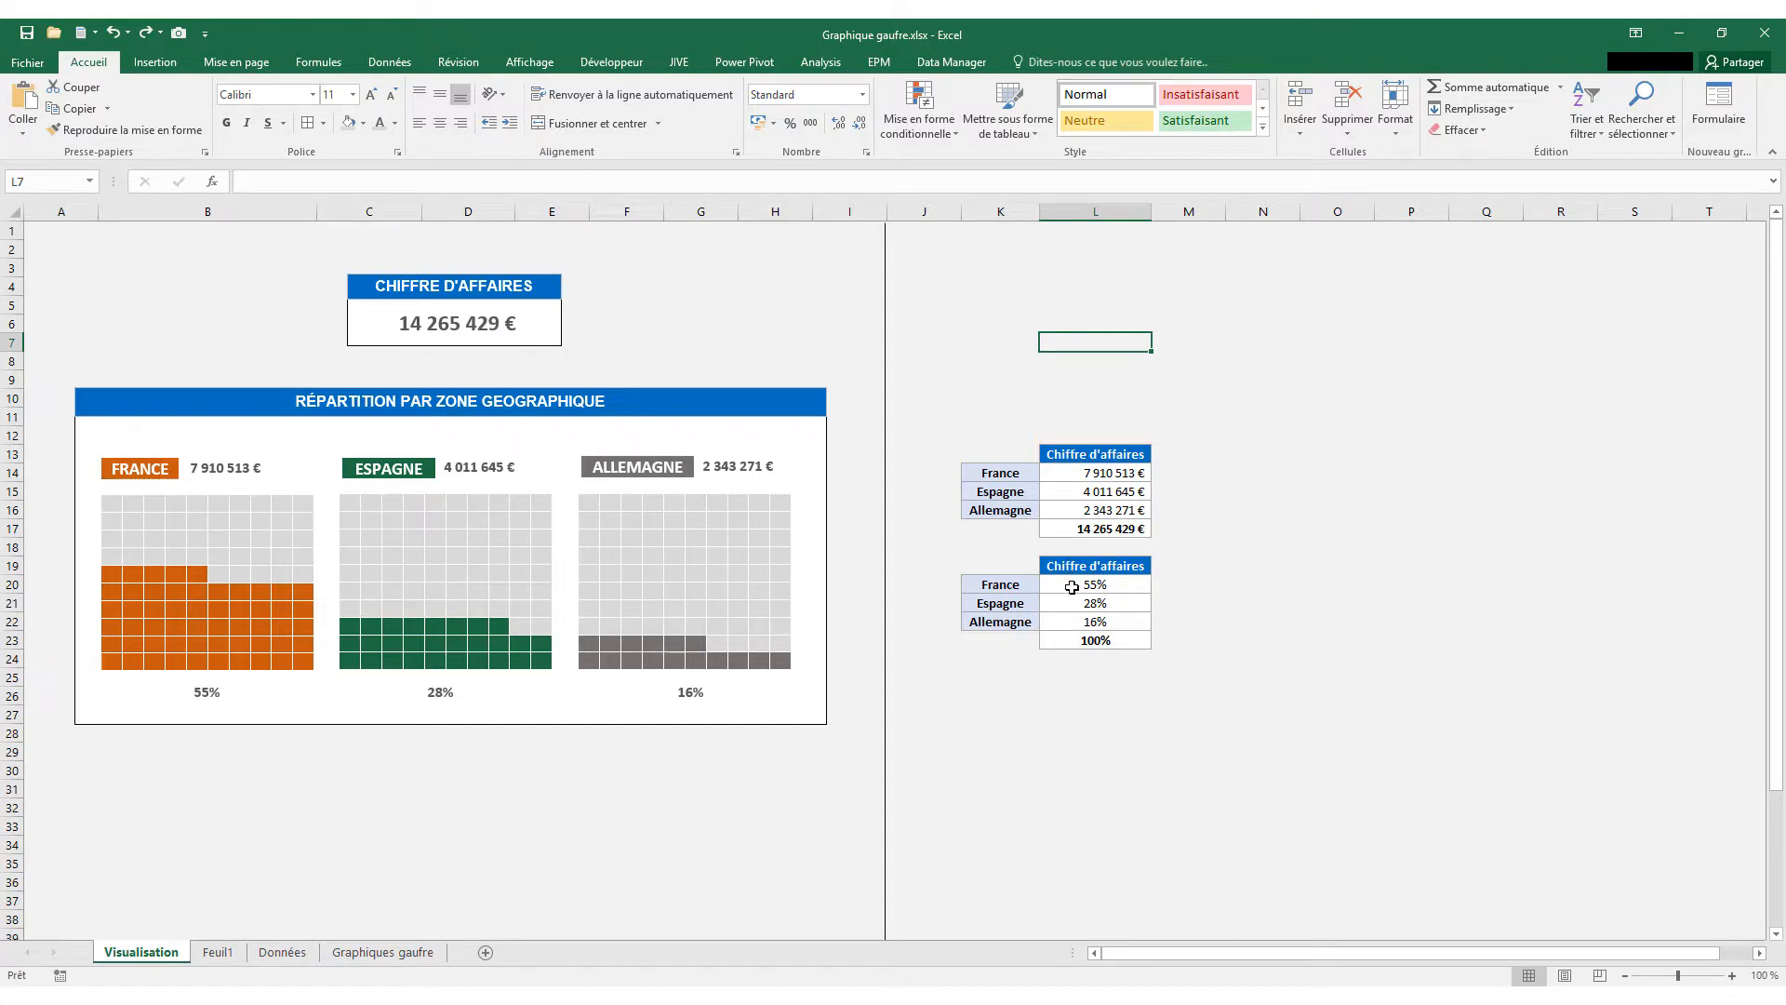
pyautogui.click(1071, 587)
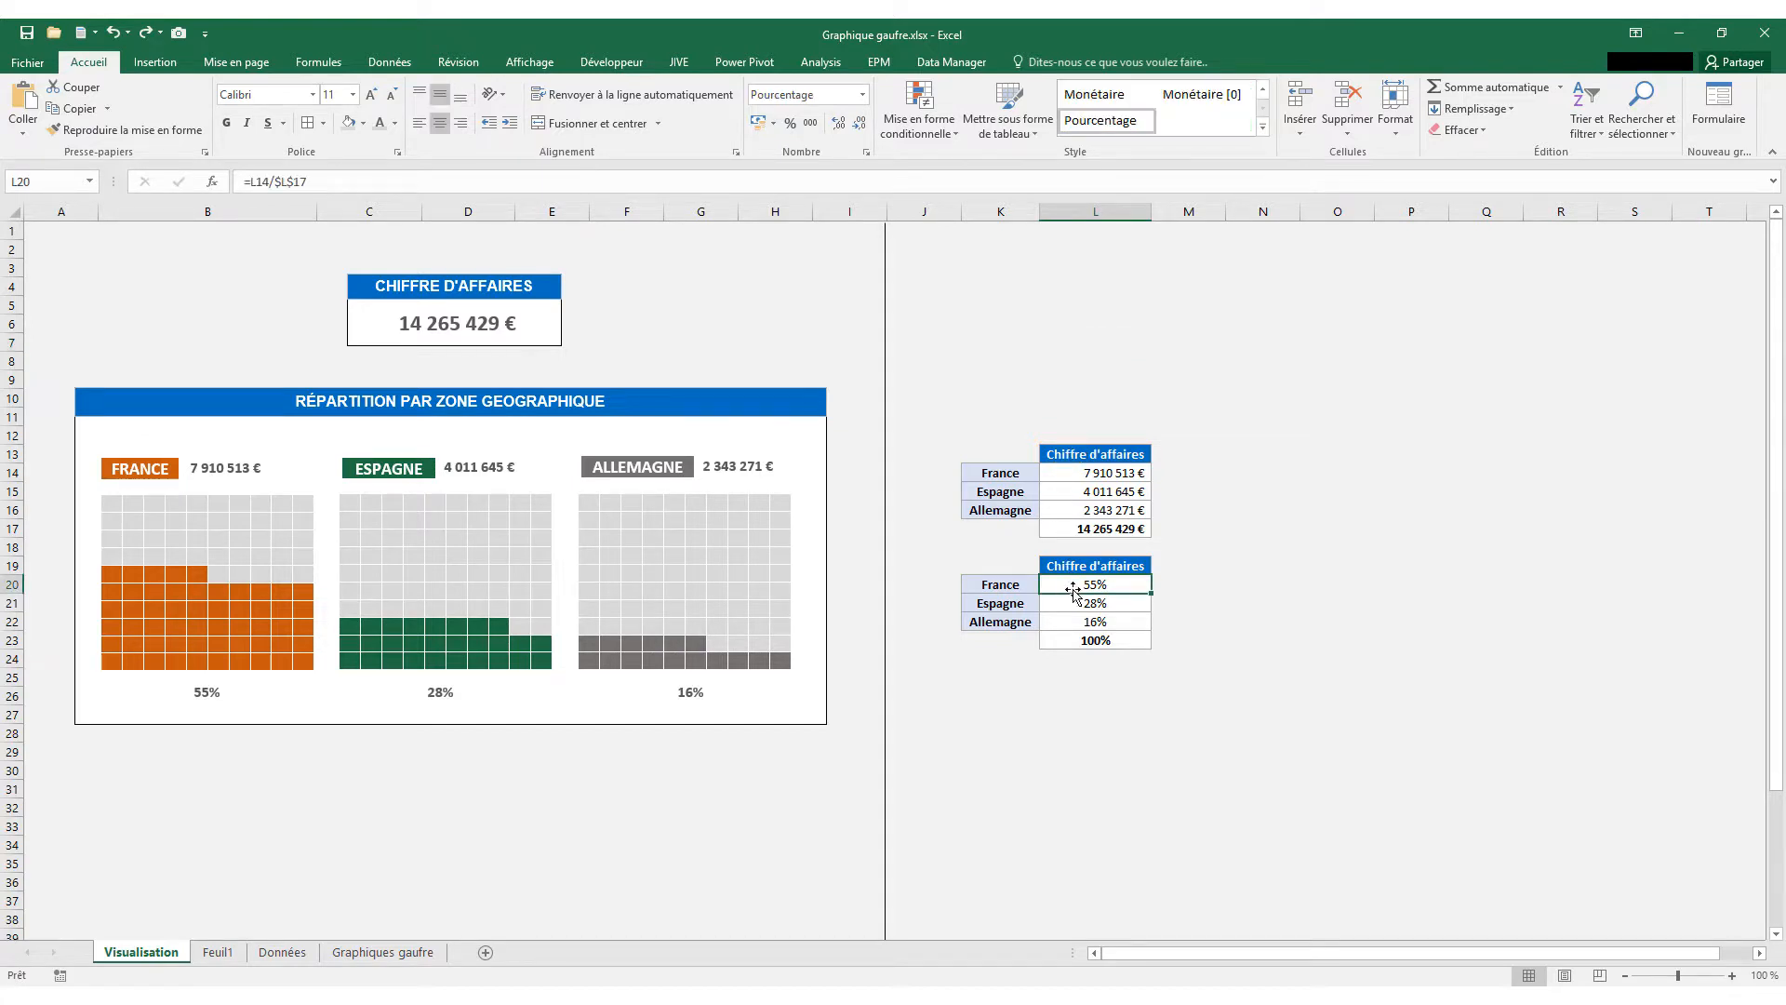
pyautogui.click(1066, 475)
pyautogui.click(1067, 531)
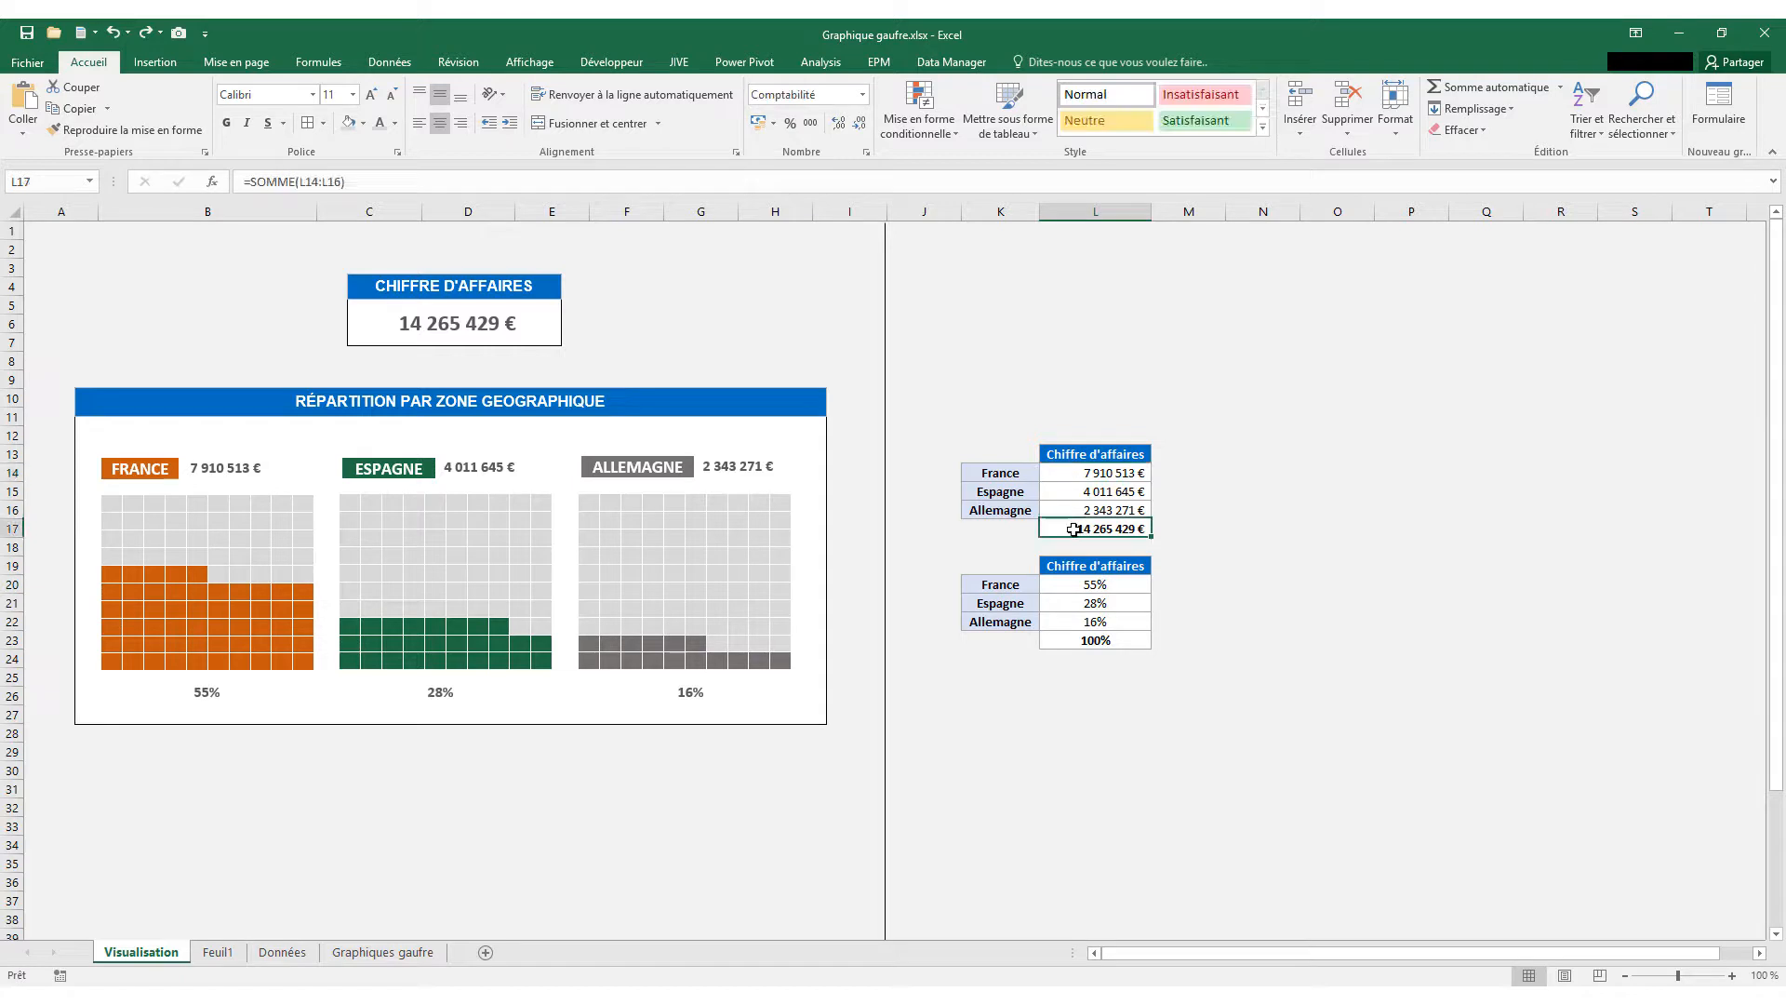
pyautogui.click(1070, 585)
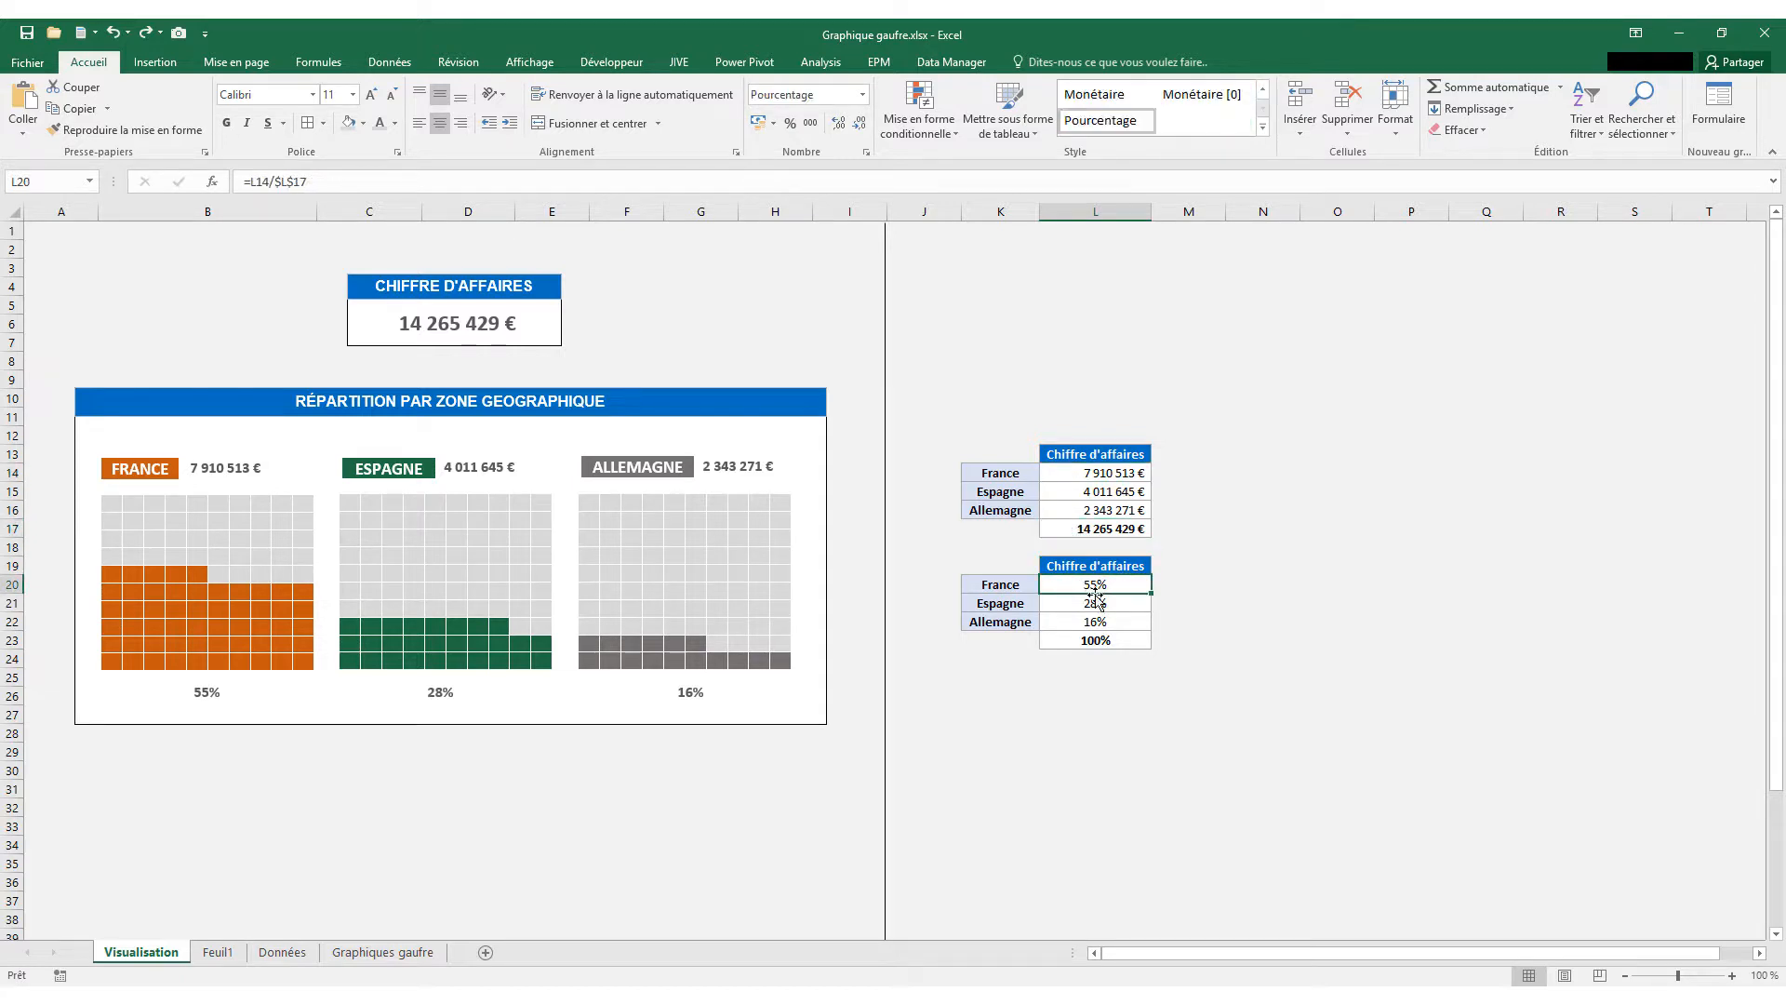
pyautogui.click(431, 954)
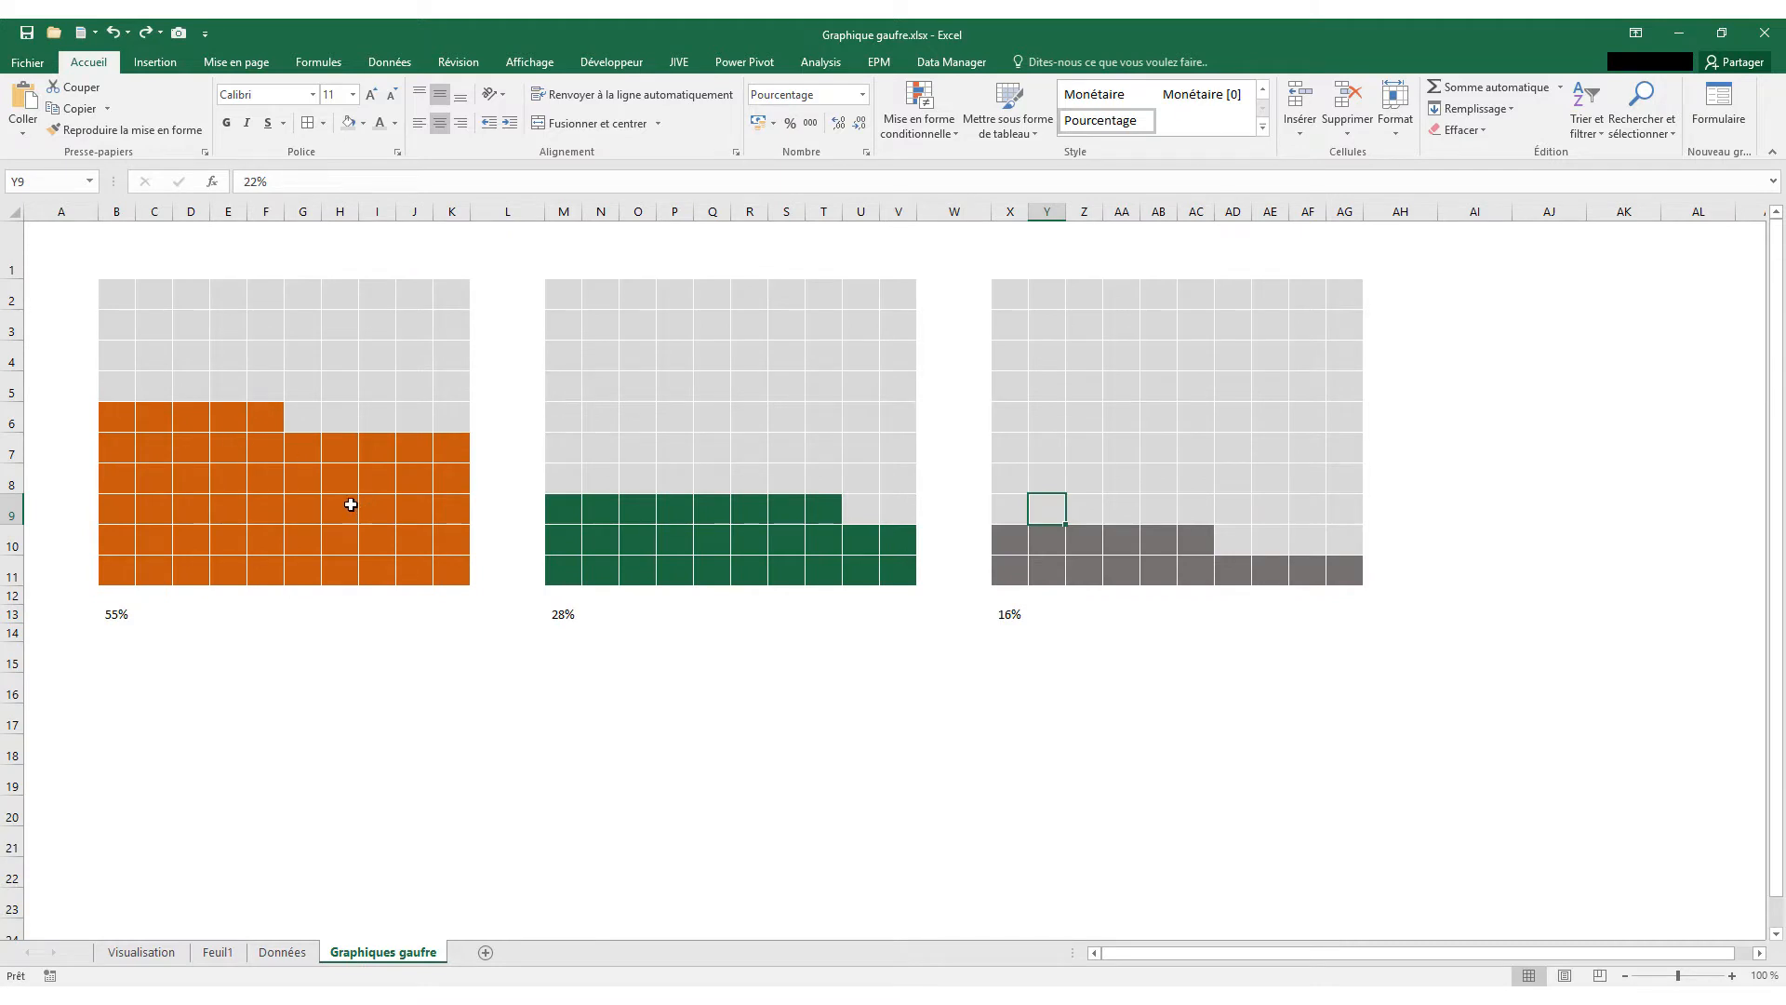
# Nudge the France, Espagne and Allemagne waffle pictures slightly on the Visualisation sheet, and return to the Feuil1 sheet.
pyautogui.click(168, 953)
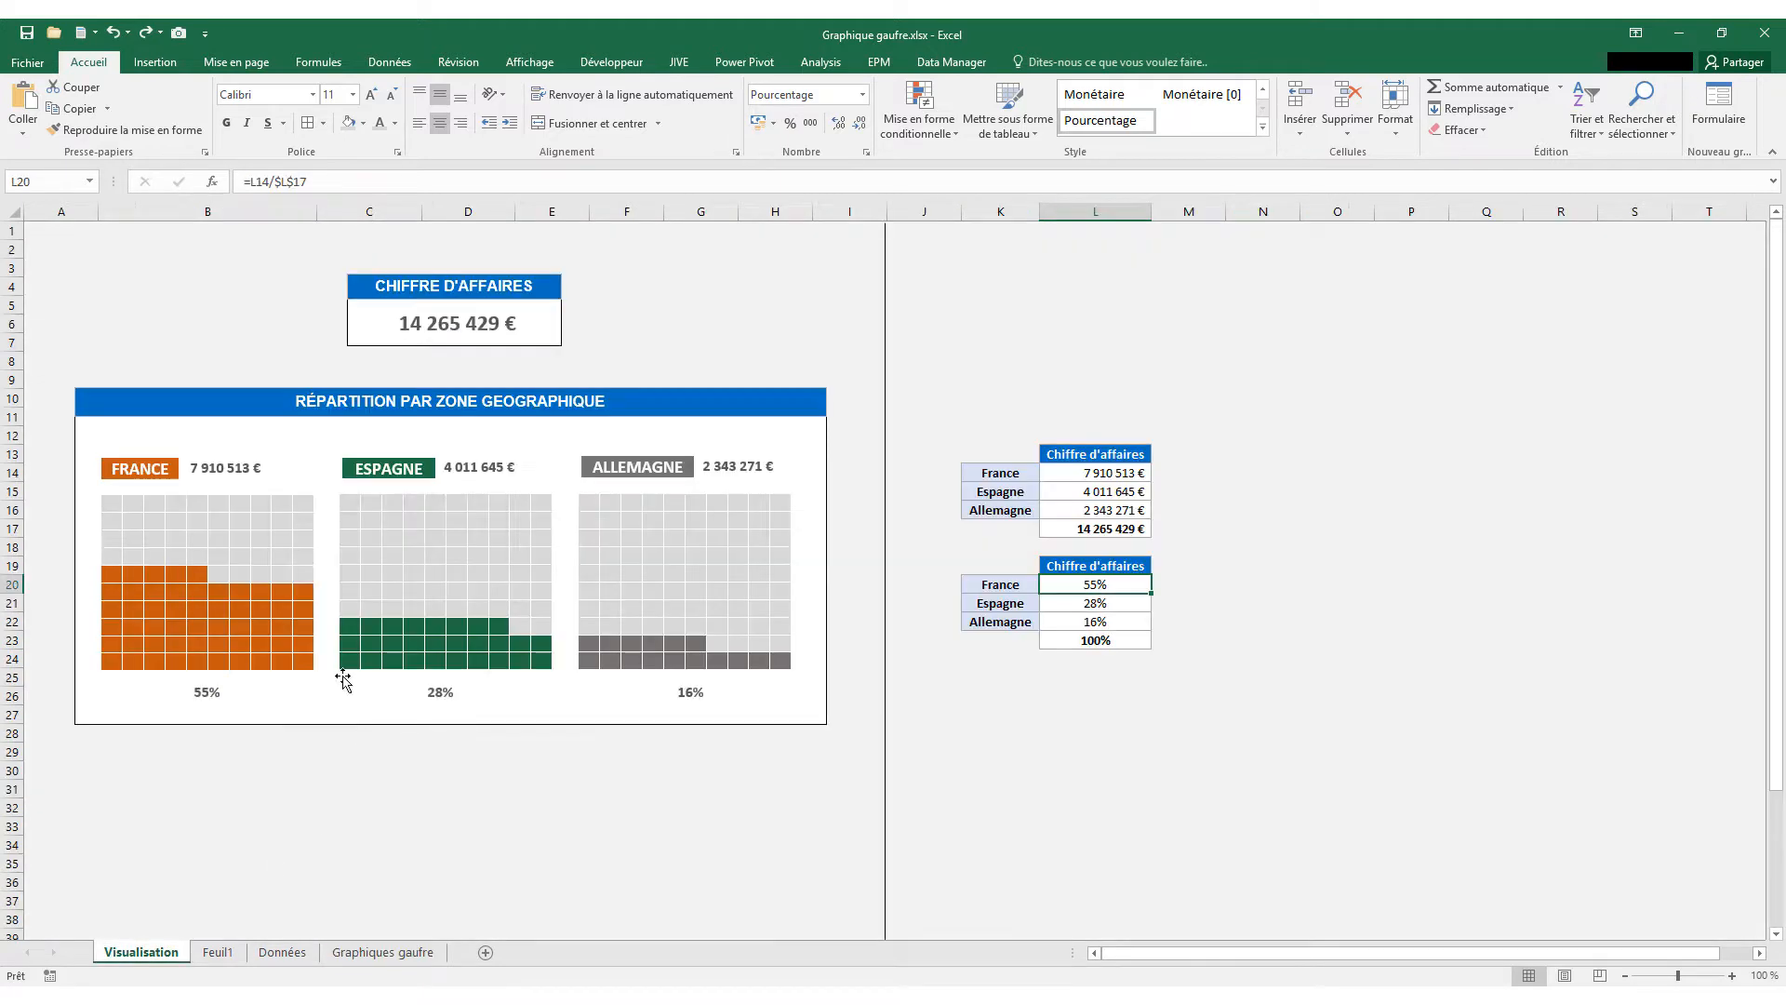
pyautogui.click(271, 593)
pyautogui.moveTo(271, 592); pyautogui.dragTo(268, 588)
pyautogui.moveTo(411, 608); pyautogui.dragTo(405, 605)
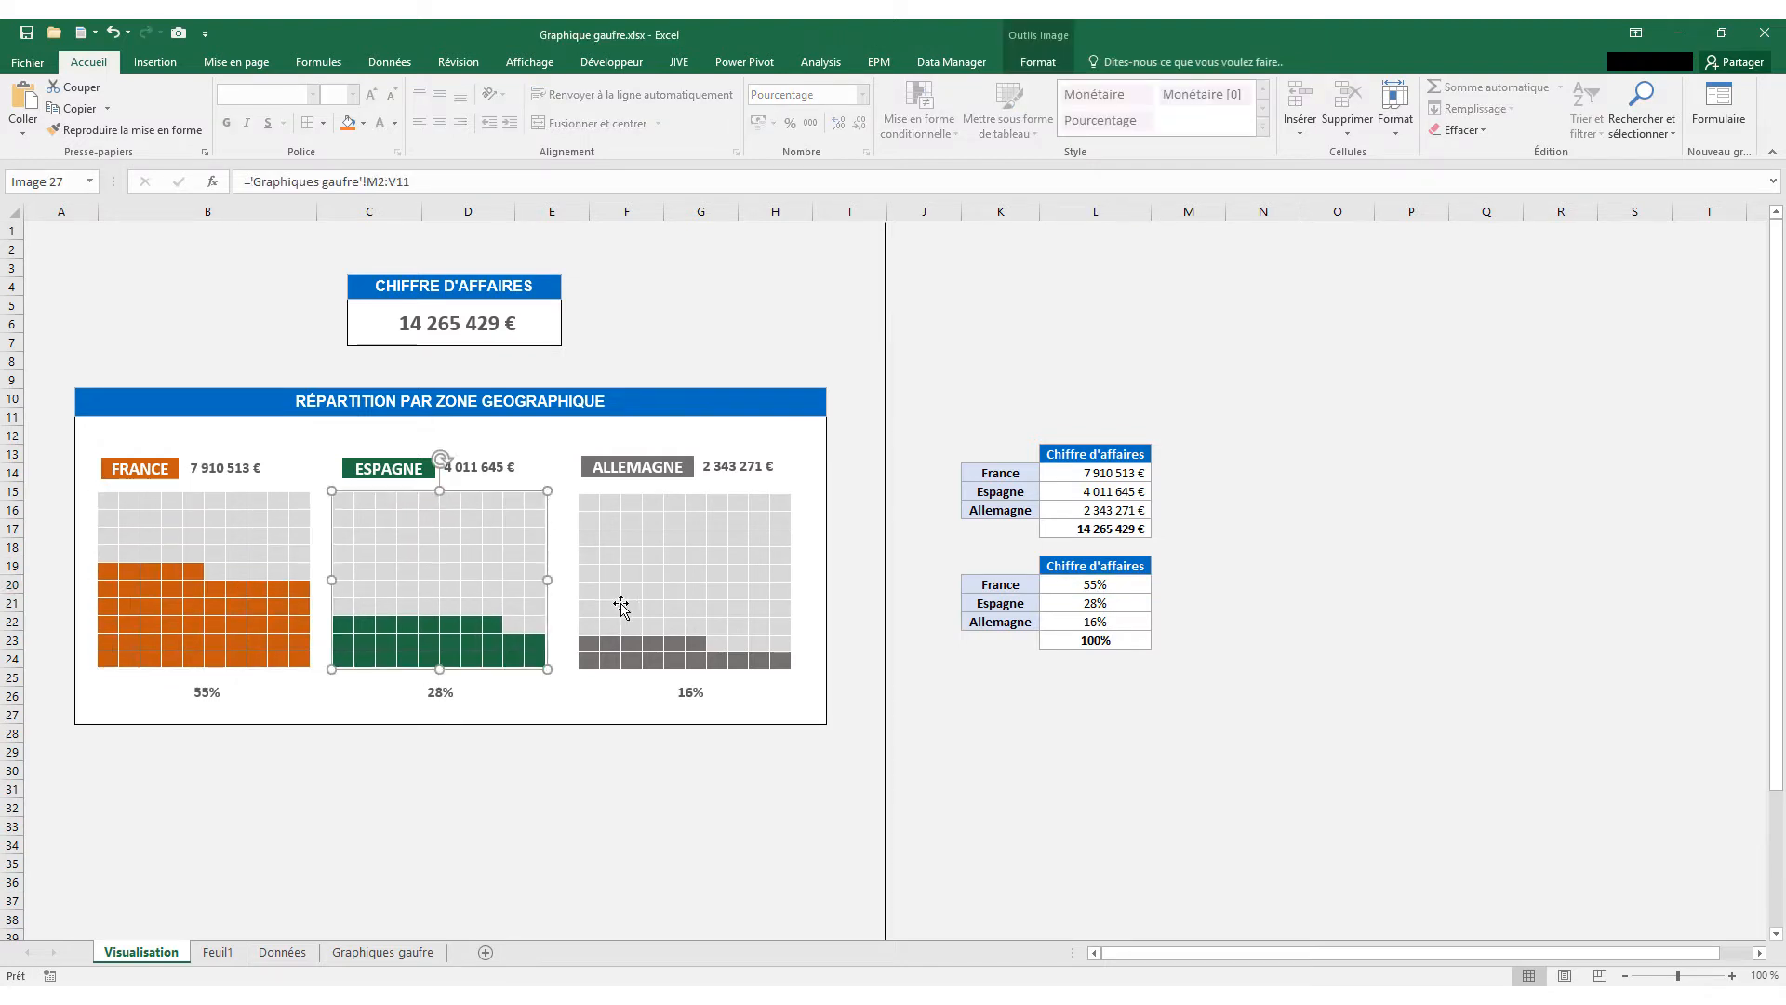
pyautogui.moveTo(621, 606); pyautogui.dragTo(619, 612)
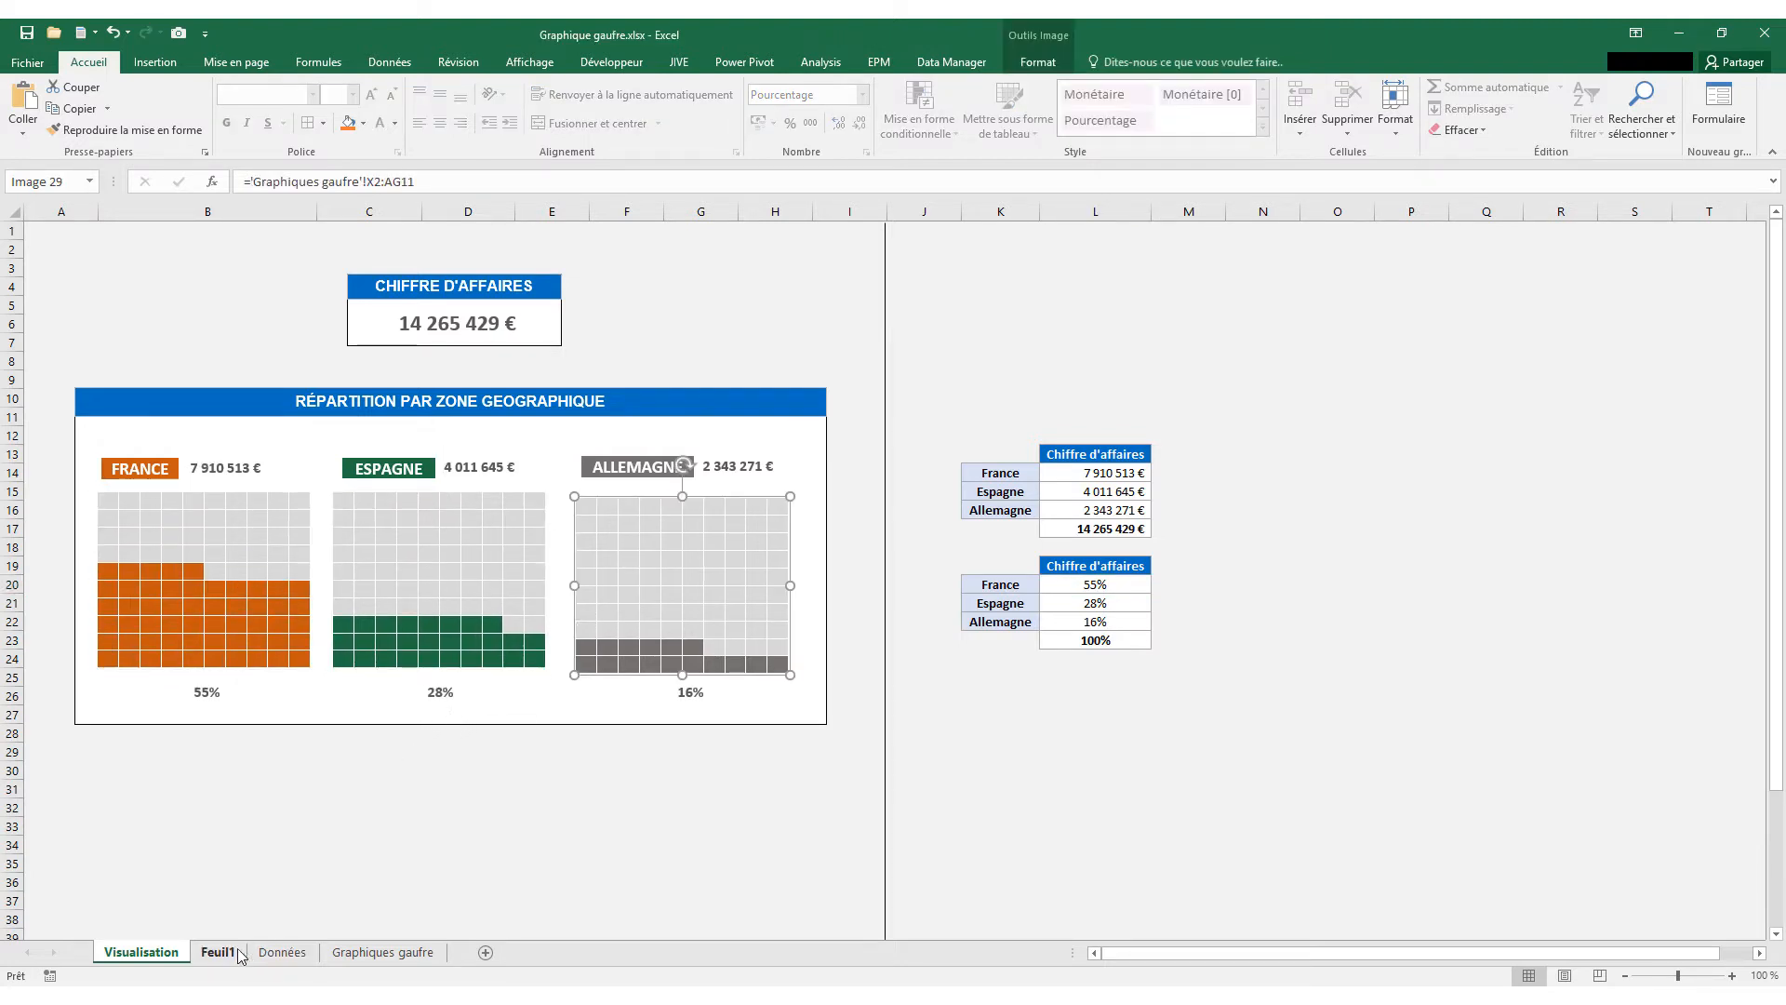
pyautogui.click(219, 952)
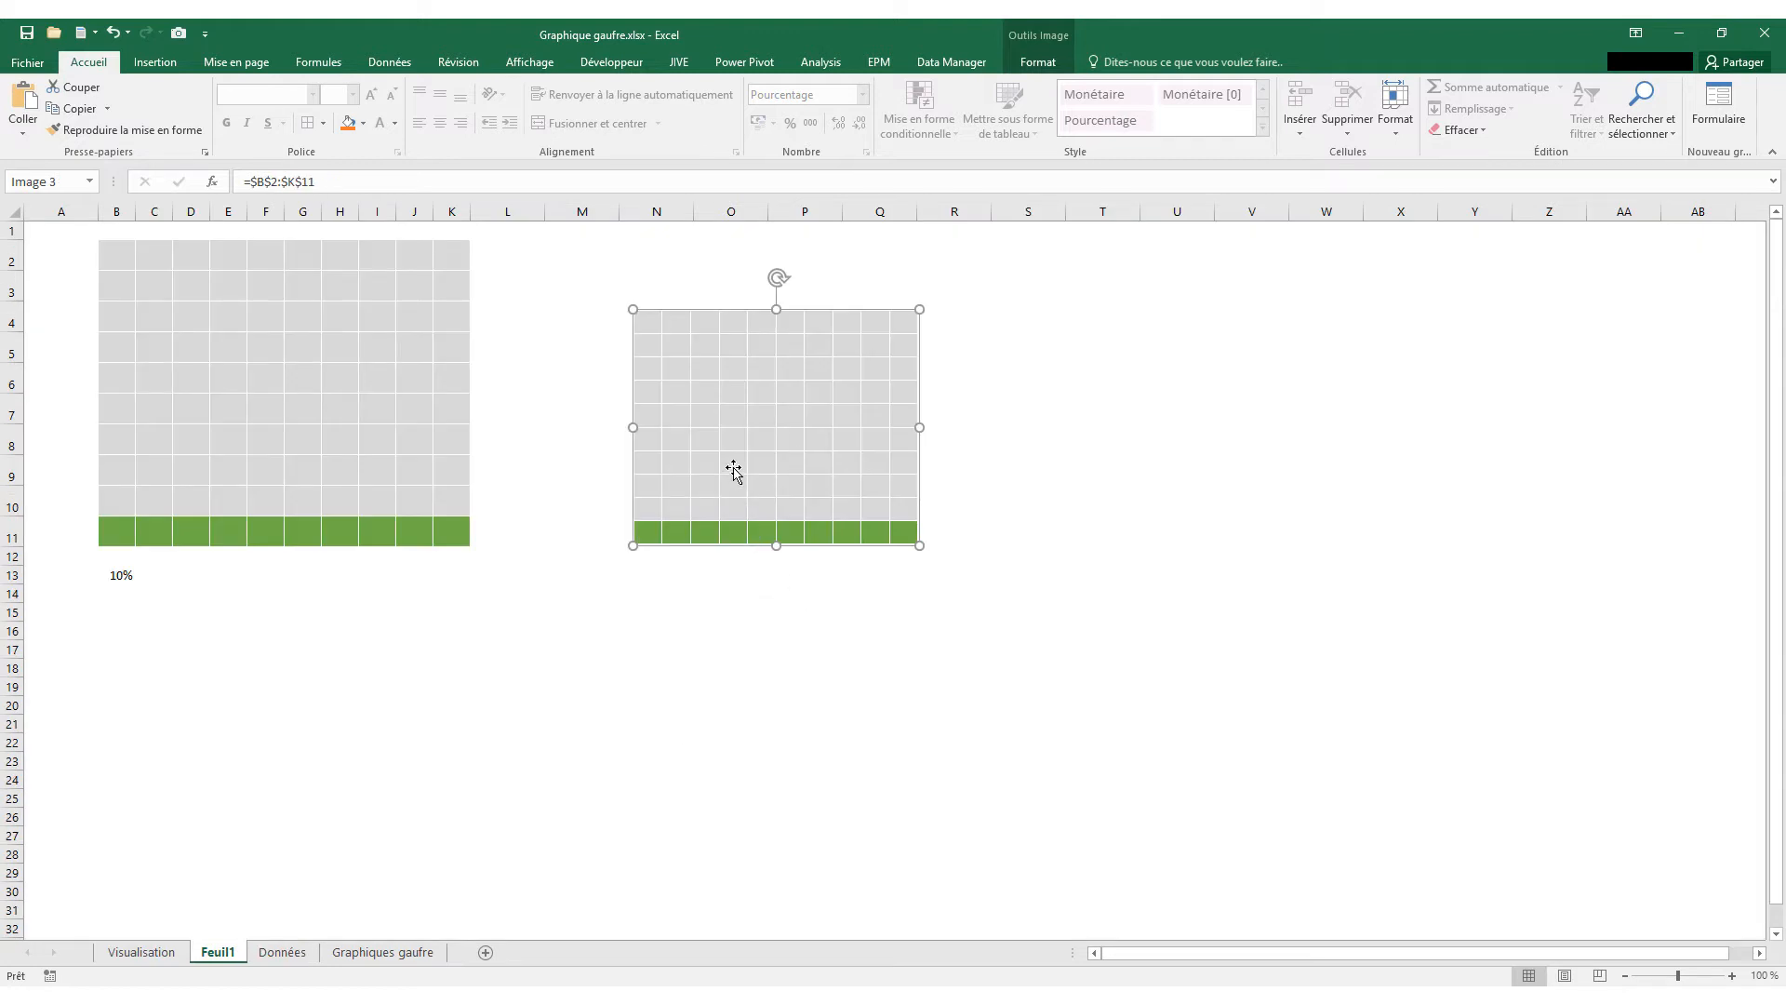